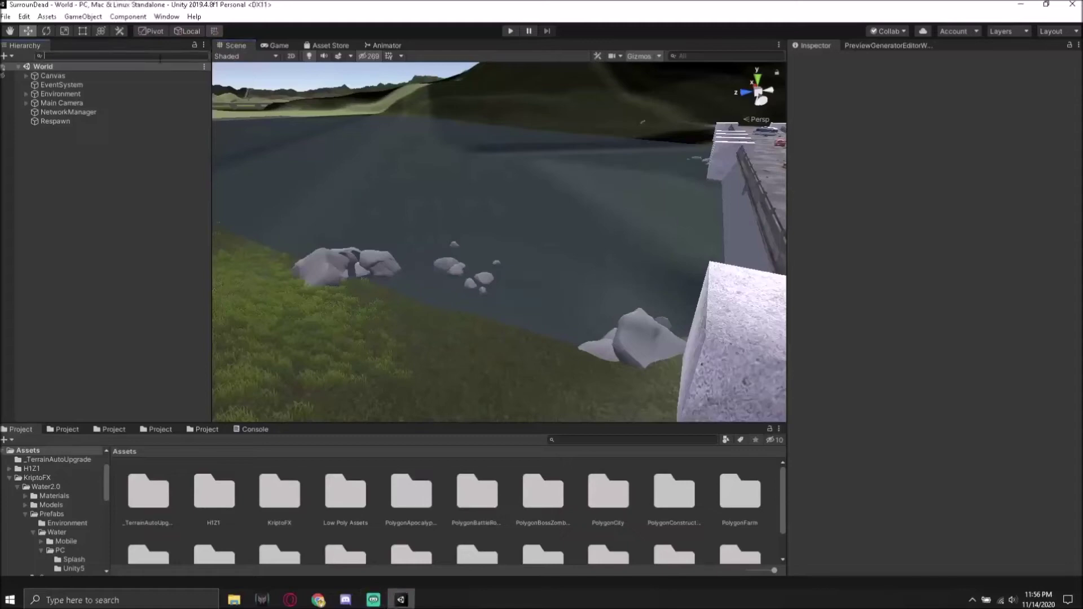
Step: Filter the Hierarchy to the Common_Props_Water_Lake128_LOD0 props, select them all, and delete the first LOD rows
key("ctrl+a")
key("f")
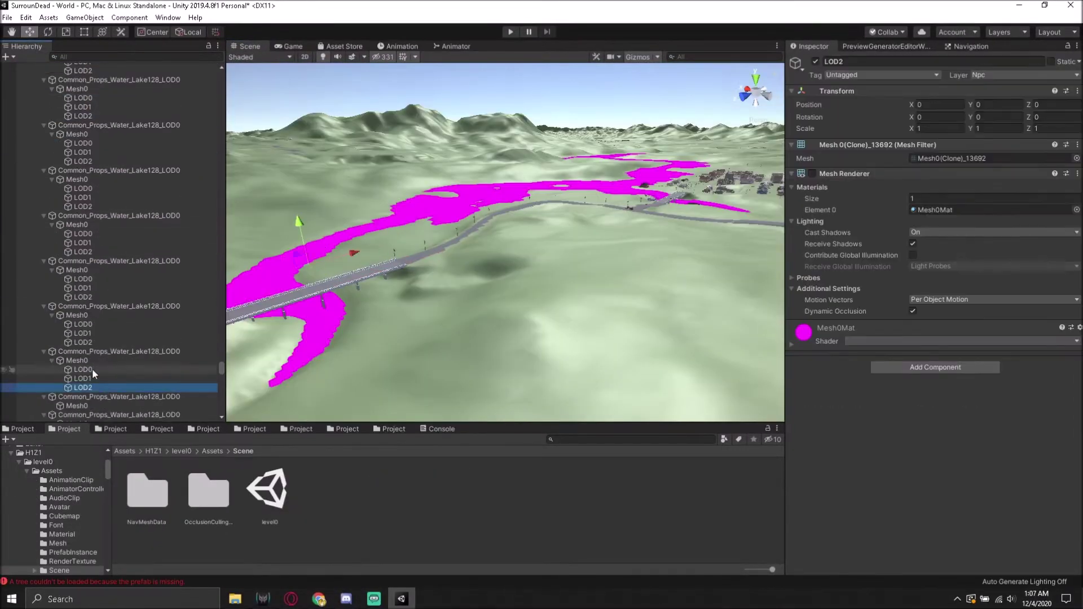
left_click(93, 369, "shift")
key("Delete")
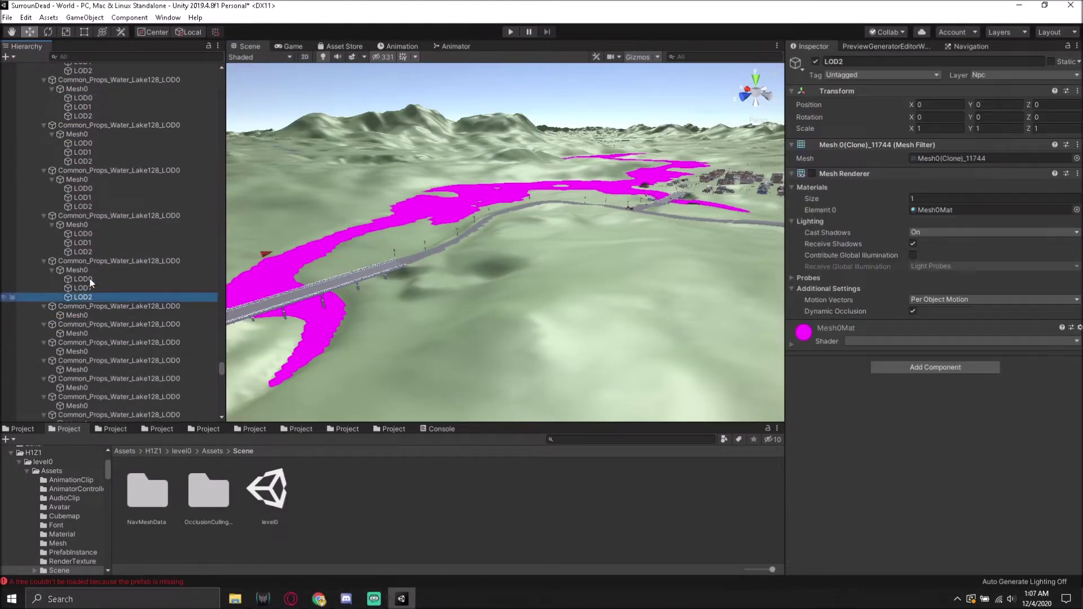
Step: Delete the LOD0–LOD2 children under four more Lake128 Mesh0 objects
left_click(82, 342)
left_click(88, 323, "shift")
key("Delete")
left_click(82, 296)
left_click(83, 279, "shift")
key("Delete")
left_click(85, 235, "shift")
key("Delete")
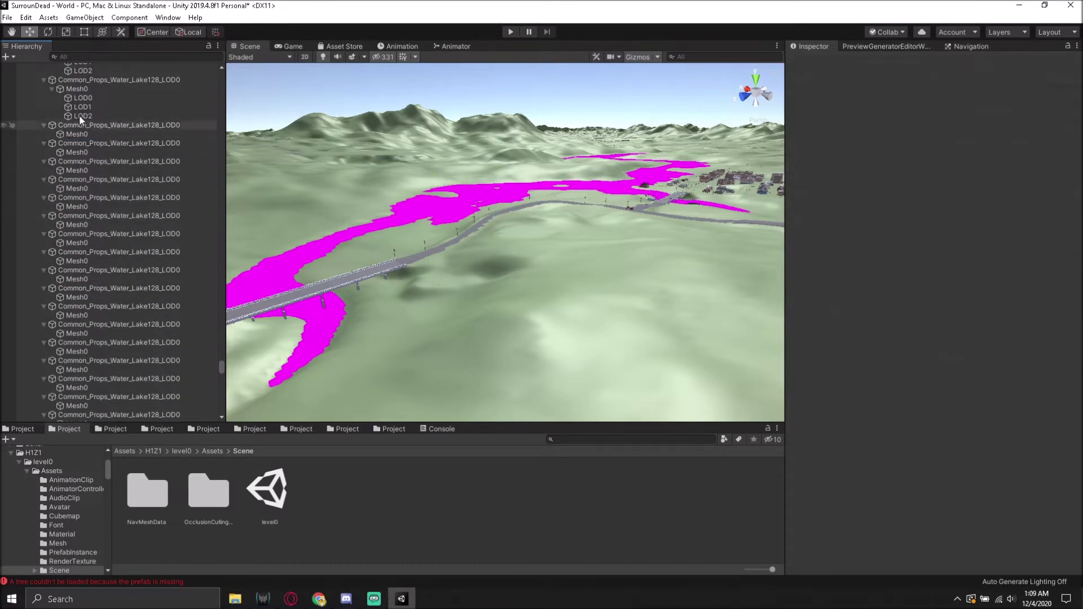
left_click(83, 408)
left_click(91, 390, "shift")
key("Delete")
Step: Strip the LOD0–LOD2 children from three further water groups, working up and down the list
left_click(83, 184)
left_click(88, 166, "shift")
key("Delete")
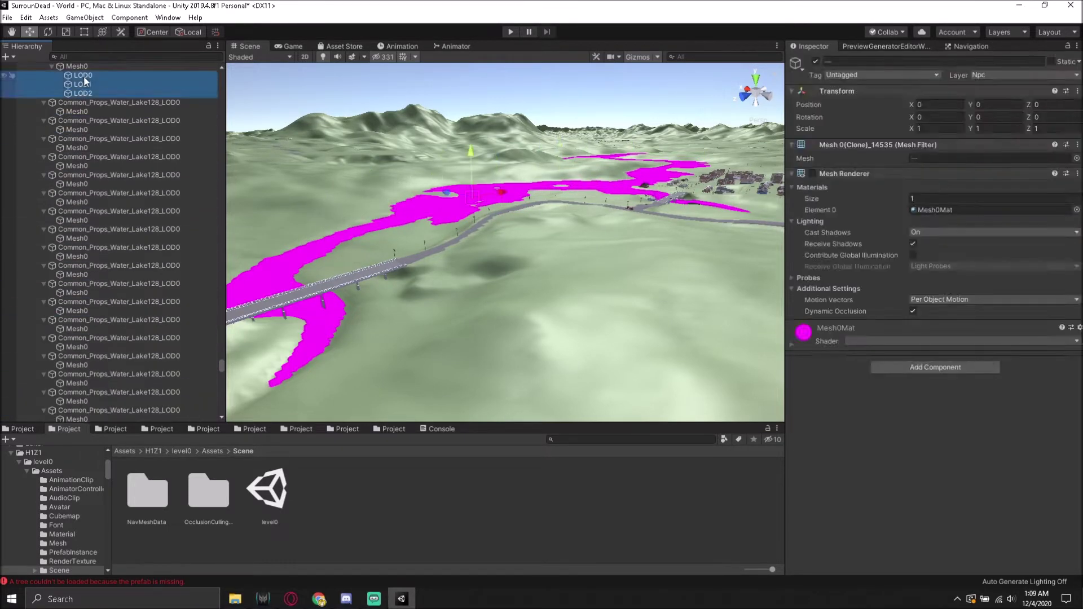
left_click(82, 126)
left_click(84, 111, "shift")
key("Delete")
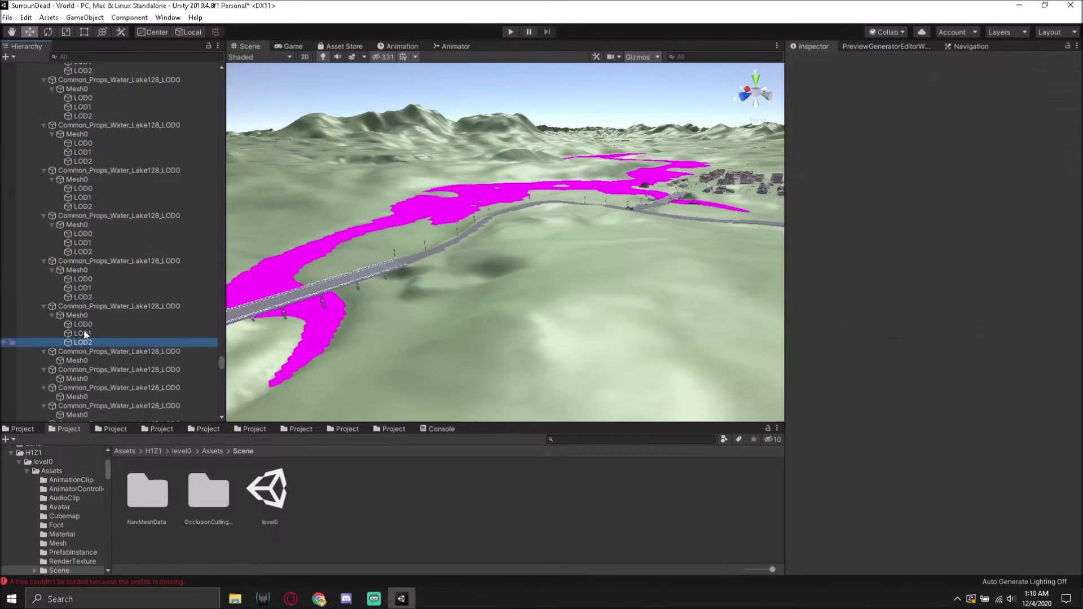
left_click(82, 377)
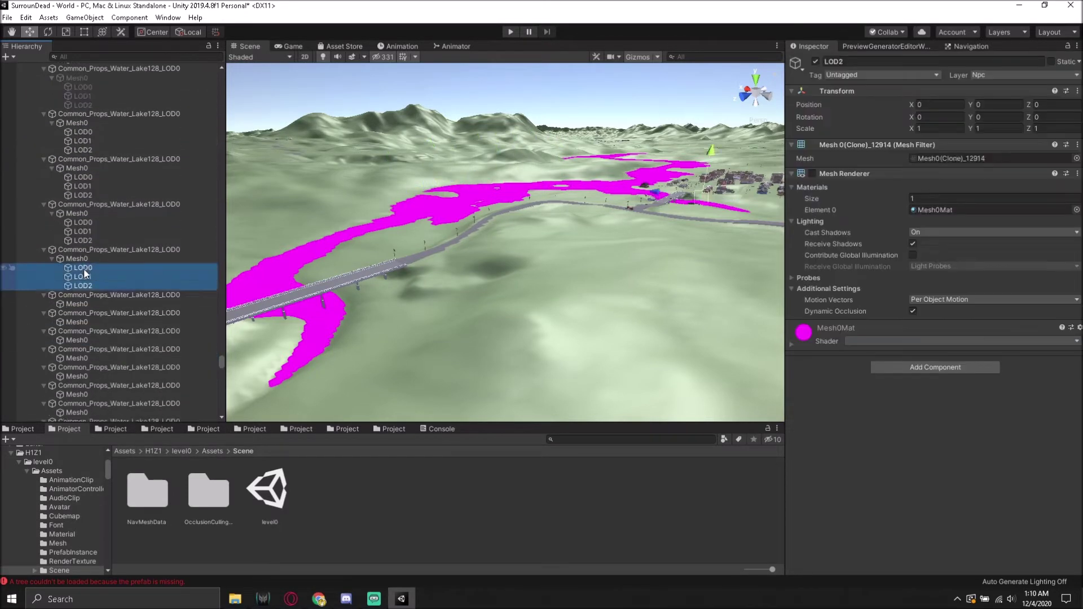
scroll(84, 268, "down", 10)
left_click(84, 365)
left_click(83, 347, "shift")
scroll(88, 255, "down", 5)
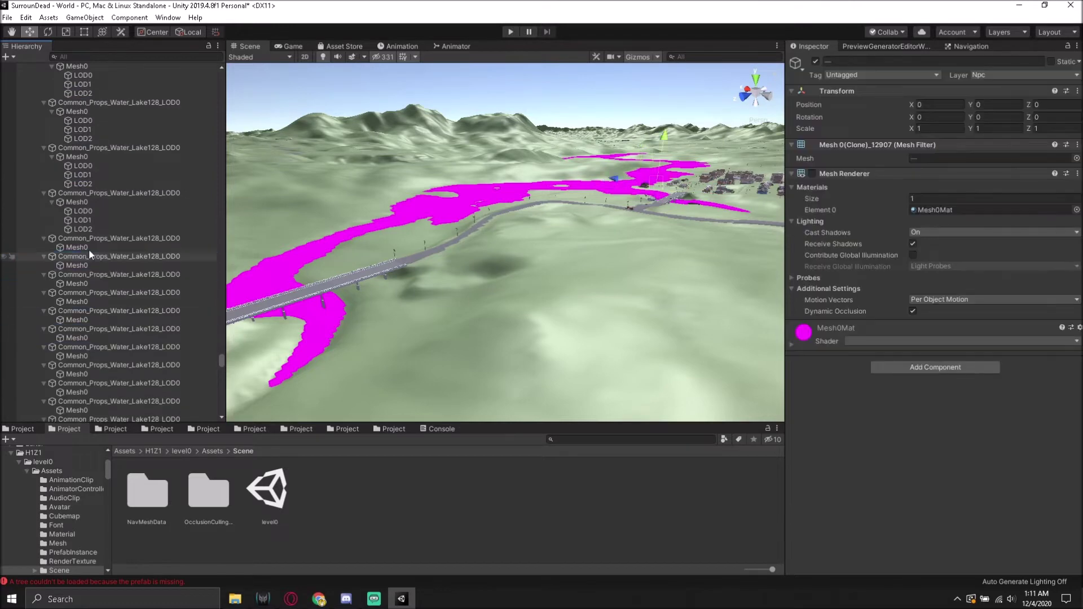
scroll(88, 117, "up", 5)
key("Delete")
Step: Remove the LOD0–LOD2 children of two more Lake128 groups further down the Hierarchy
scroll(86, 194, "down", 5)
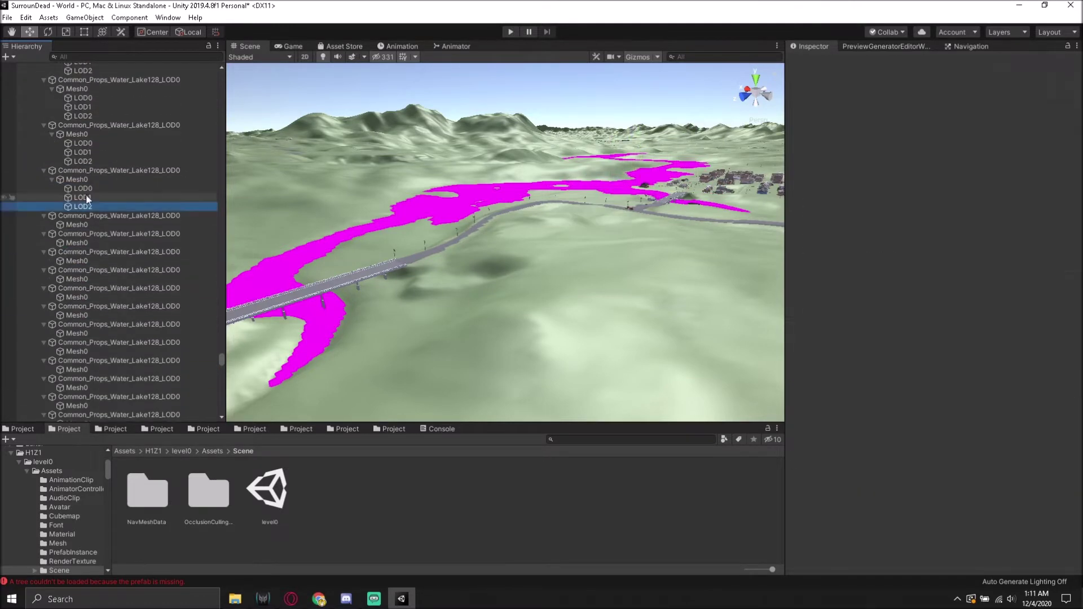
left_click(84, 255)
scroll(86, 125, "down", 5)
left_click(86, 120, "shift")
key("Delete")
left_click(88, 290)
scroll(88, 276, "down", 3)
left_click(84, 187, "shift")
key("Delete")
Step: Frame one water prop in the Scene view, delete two more groups' LOD children, and select the next group's LOD rows
left_click(85, 361)
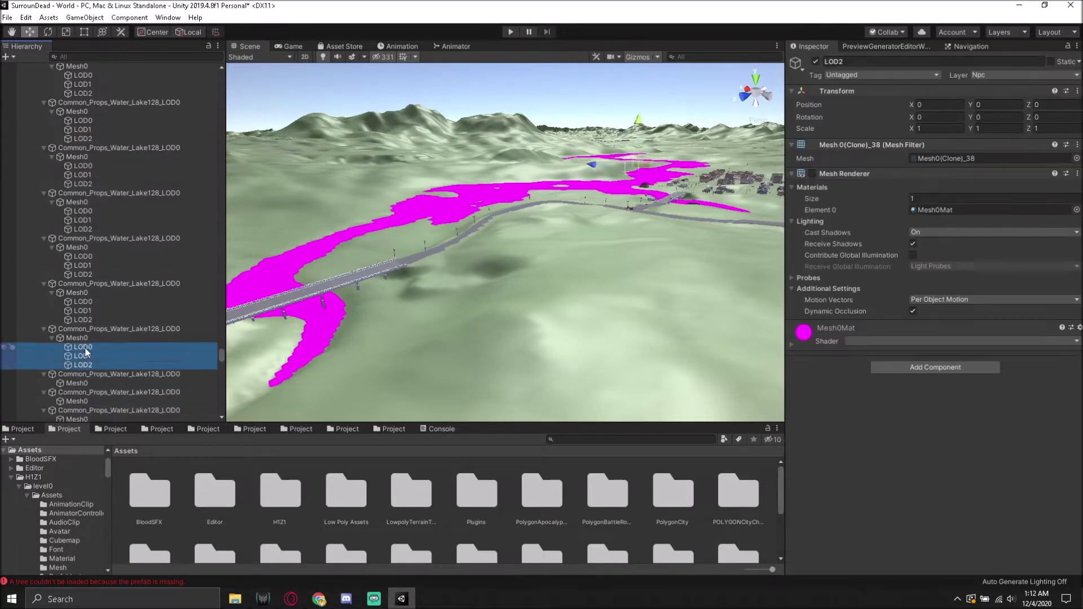
double_click(84, 361)
scroll(88, 226, "up", 5)
left_click(84, 93)
left_click(88, 75, "shift")
key("Delete")
scroll(85, 339, "down", 1)
left_click(83, 253)
left_click(86, 234, "shift")
key("Delete")
left_click(83, 296)
left_click(89, 279, "shift")
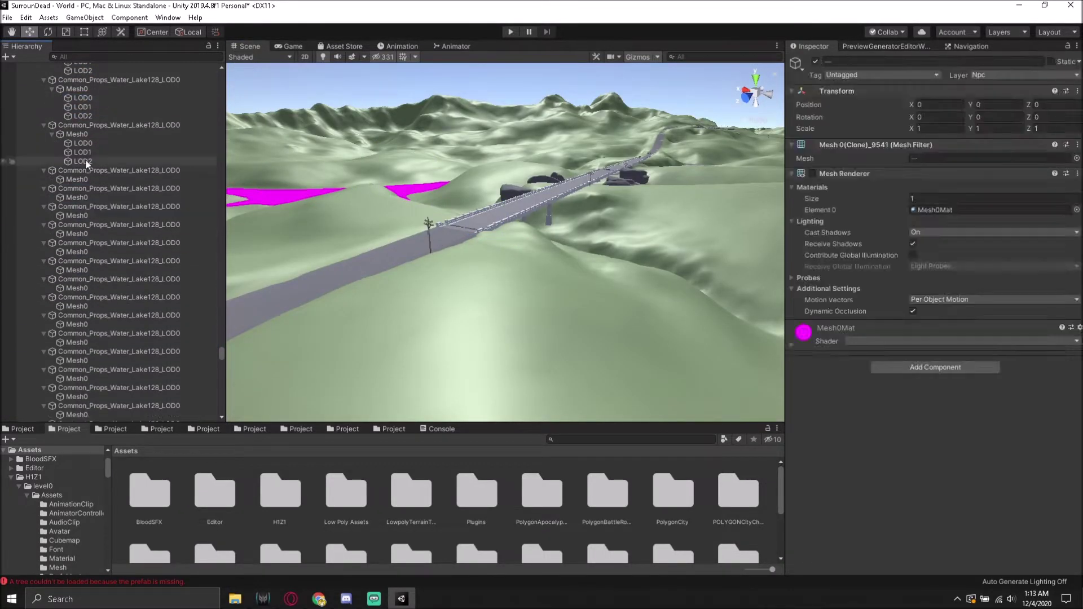
Step: Delete LOD0 through LOD2 under the first Lake128 Mesh0 groups at the top of the Hierarchy
key("Delete")
left_click(84, 263)
left_click(88, 247, "shift")
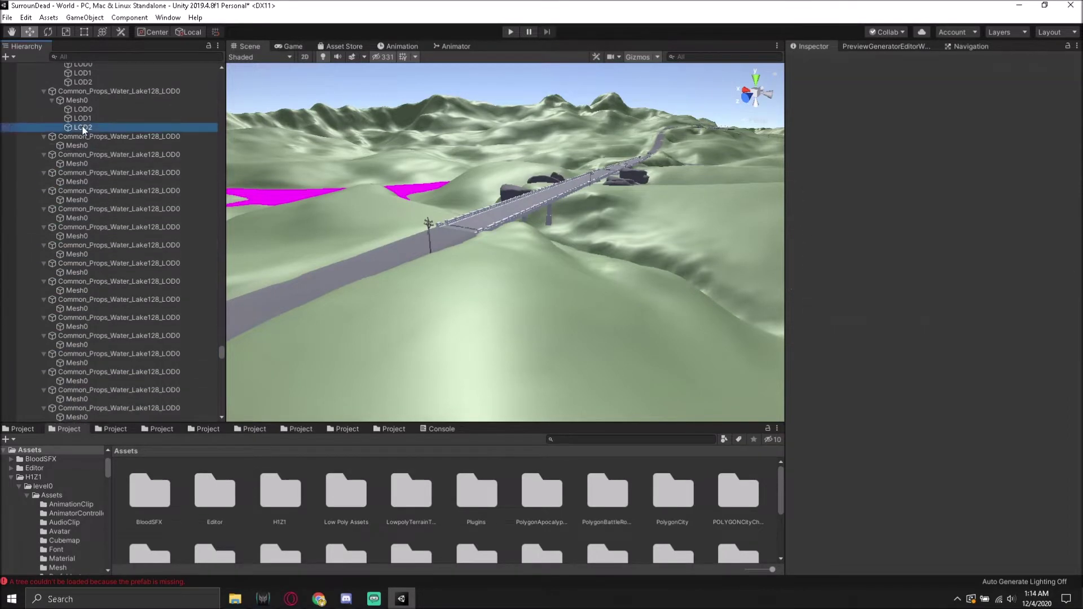
key("Delete")
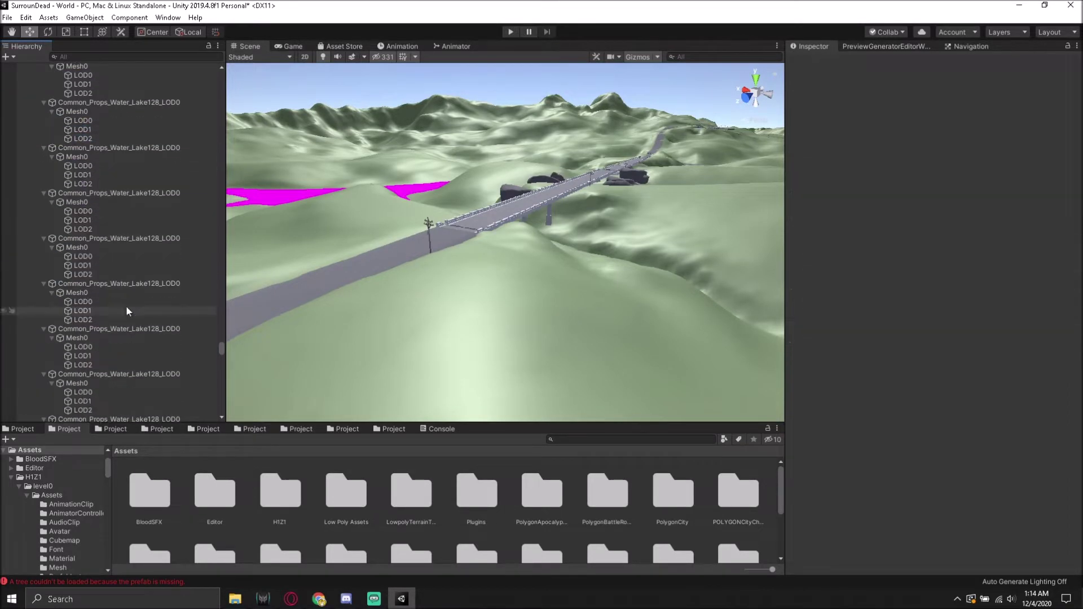
left_click(84, 242)
left_click(89, 224, "shift")
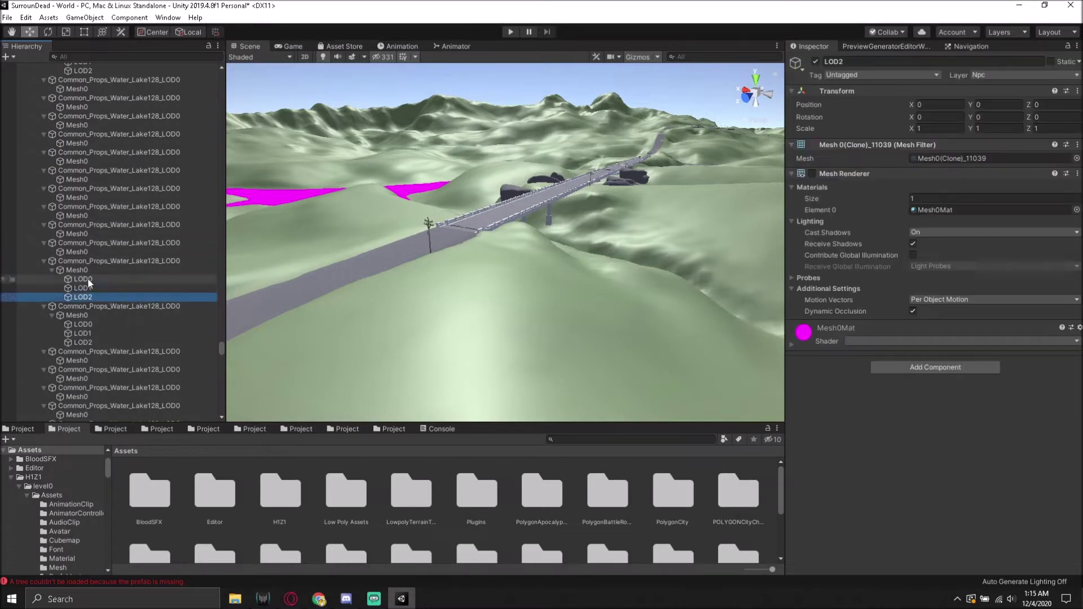
scroll(87, 277, "down", 2)
left_click(84, 285)
left_click(86, 268, "shift")
key("Delete")
left_click(84, 394)
left_click(91, 376, "shift")
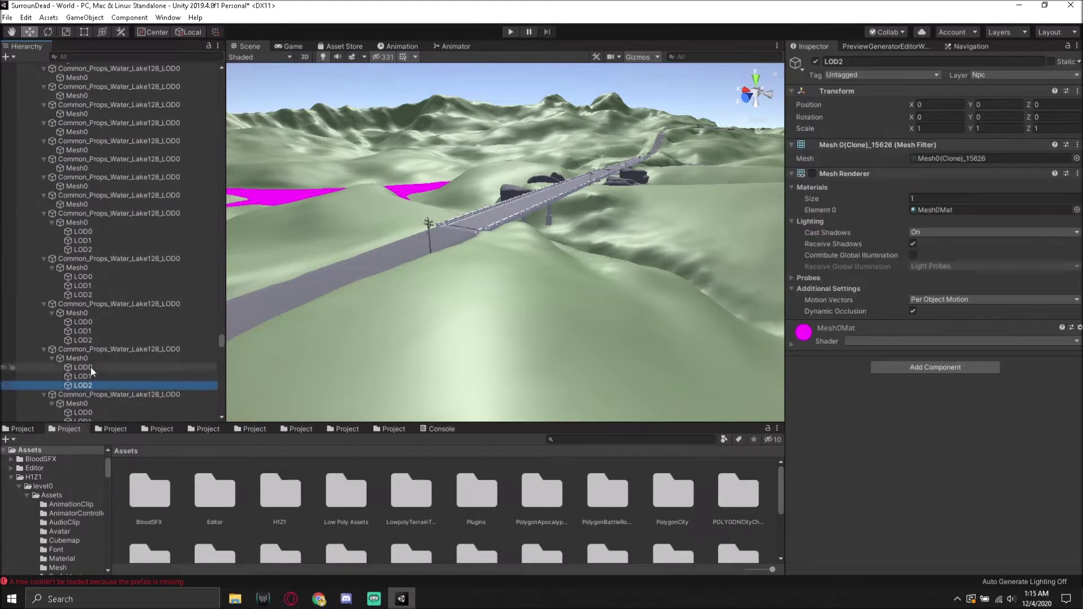
key("Delete")
left_click(83, 377)
left_click(90, 358, "shift")
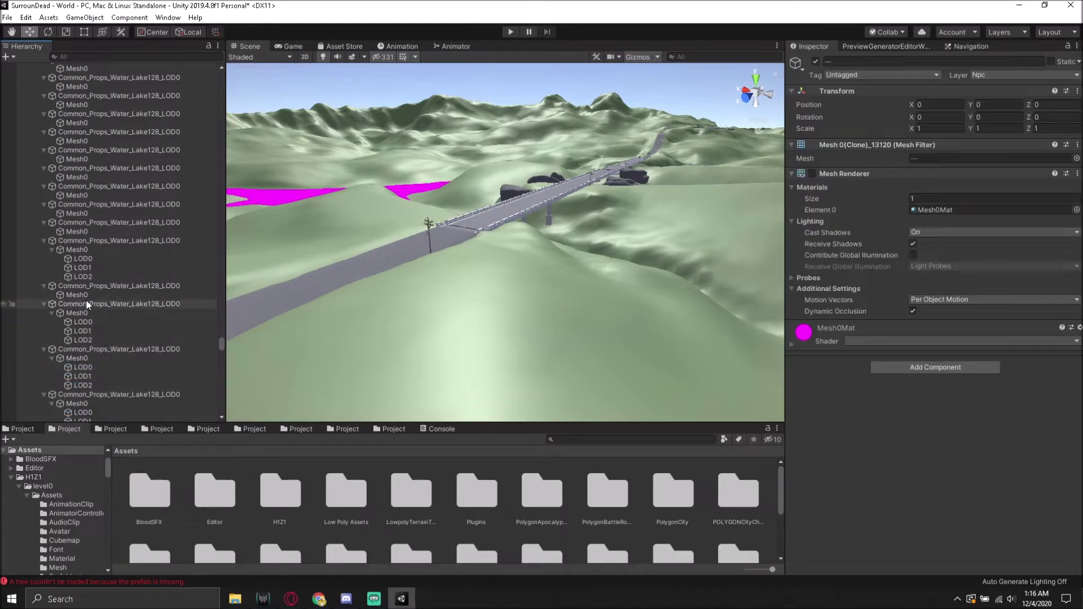
key("Delete")
left_click(85, 386)
left_click(89, 403, "shift")
key("Delete")
scroll(94, 100, "up", 10)
left_click(85, 190)
left_click(85, 208, "shift")
key("Delete")
left_click(84, 218)
left_click(84, 236, "shift")
key("Delete")
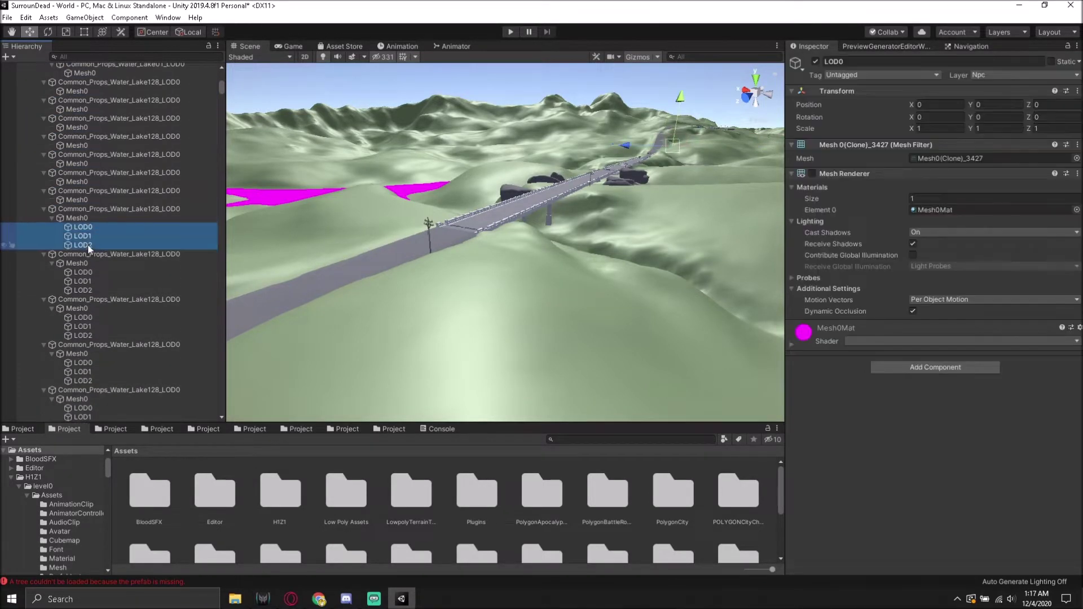
left_click(81, 371)
left_click(84, 390, "shift")
scroll(115, 259, "down", 4)
key("Delete")
left_click(84, 281)
left_click(85, 299, "shift")
key("Delete")
left_click(87, 375)
scroll(87, 387, "down", 7)
left_click(83, 145, "shift")
key("Delete")
left_click(85, 201, "shift")
key("Delete")
left_click(83, 252, "shift")
key("Delete")
left_click(83, 344)
left_click(83, 362, "shift")
key("Delete")
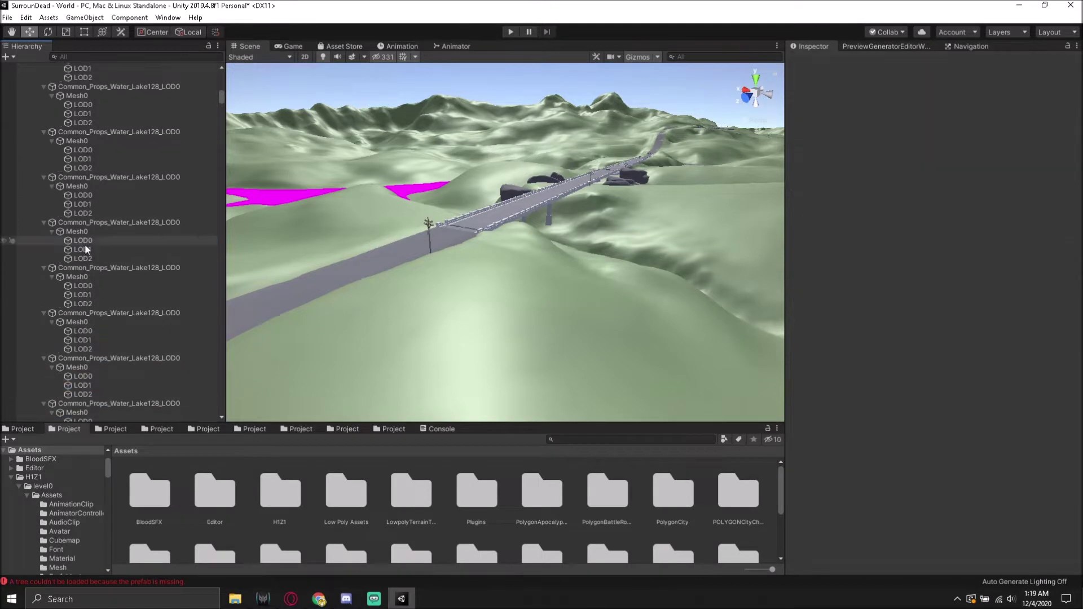
scroll(85, 338, "down", 2)
left_click(83, 385)
left_click(92, 404, "shift")
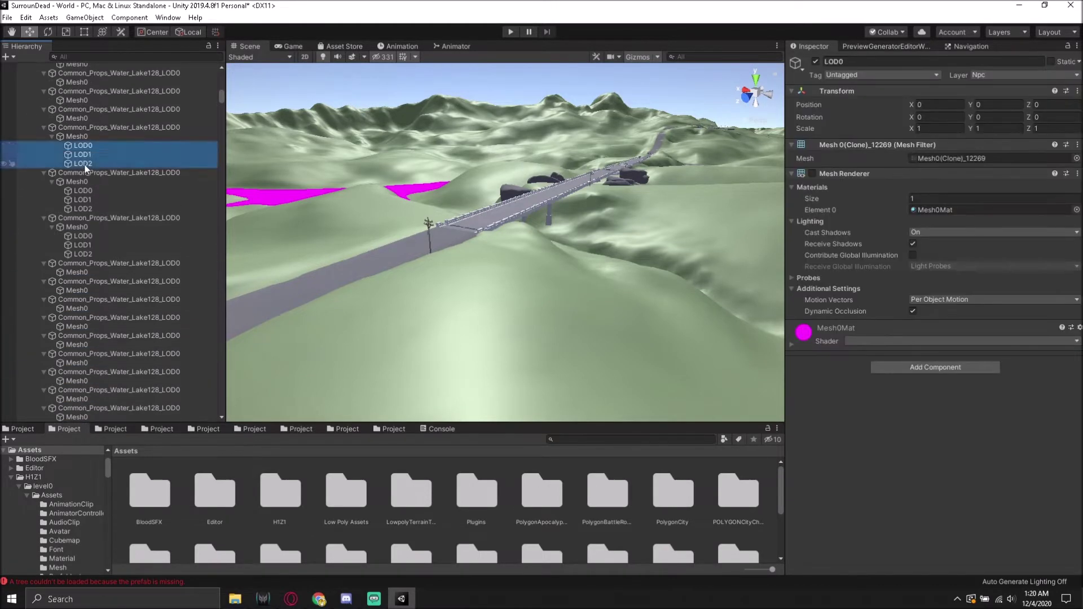
key("Delete")
left_click(85, 238)
key("Delete")
left_click(82, 158)
key("Delete")
left_click(87, 211)
key("Delete")
left_click(92, 270)
left_click(82, 376, "shift")
key("Delete")
left_click(83, 145)
left_click(83, 163, "shift")
key("Delete")
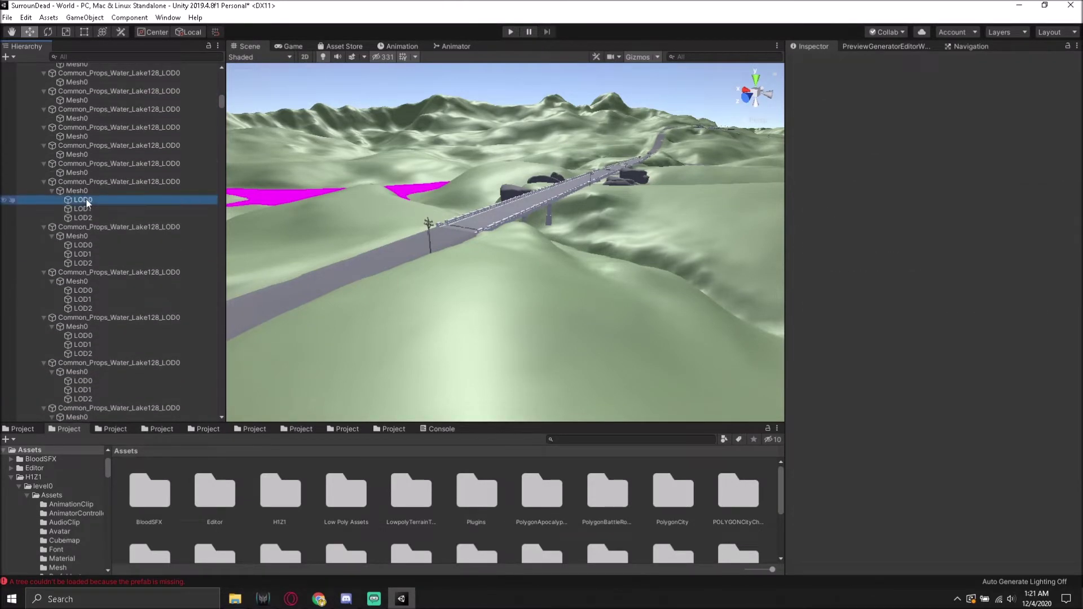
left_click(82, 329)
left_click(83, 378)
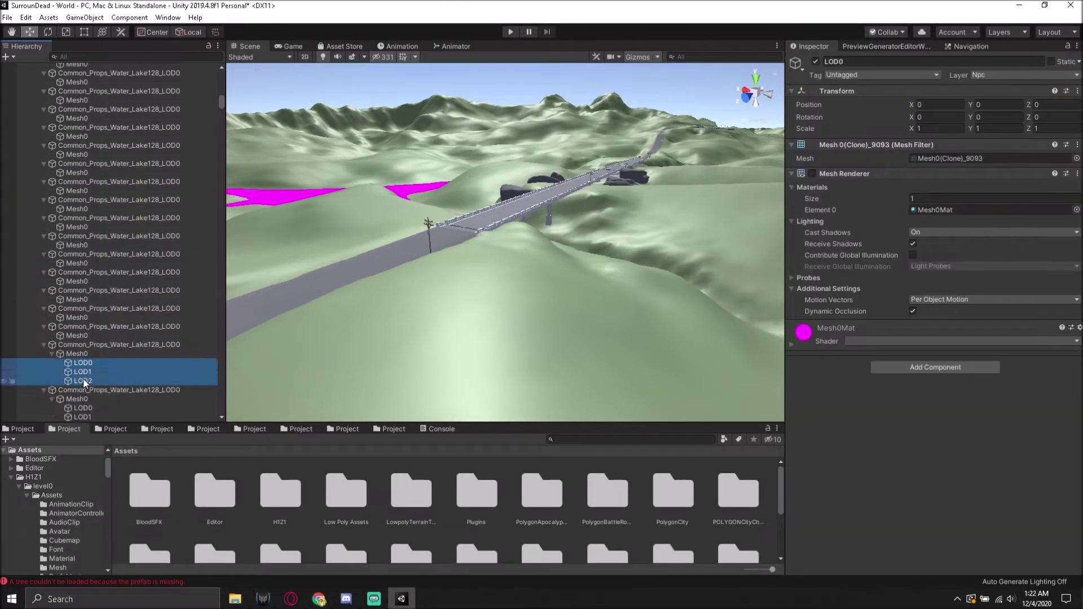
key("Delete")
Step: Continue down the list, removing the LOD0–LOD2 children from the next Lake128 groups
scroll(96, 169, "down", 5)
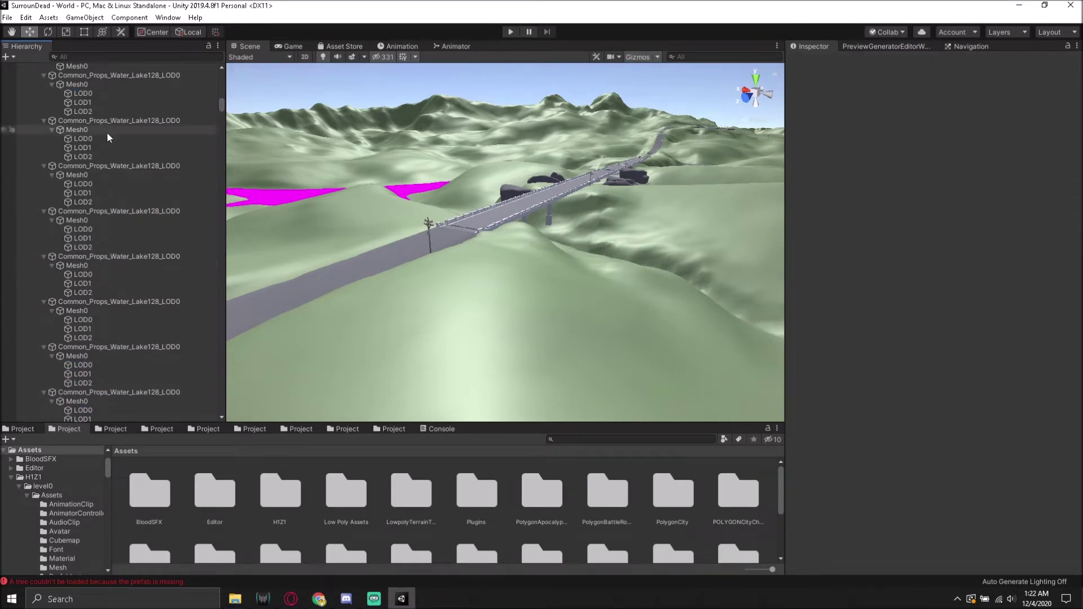
left_click(91, 147)
left_click(83, 220)
left_click(88, 236, "shift")
key("Delete")
left_click(89, 292)
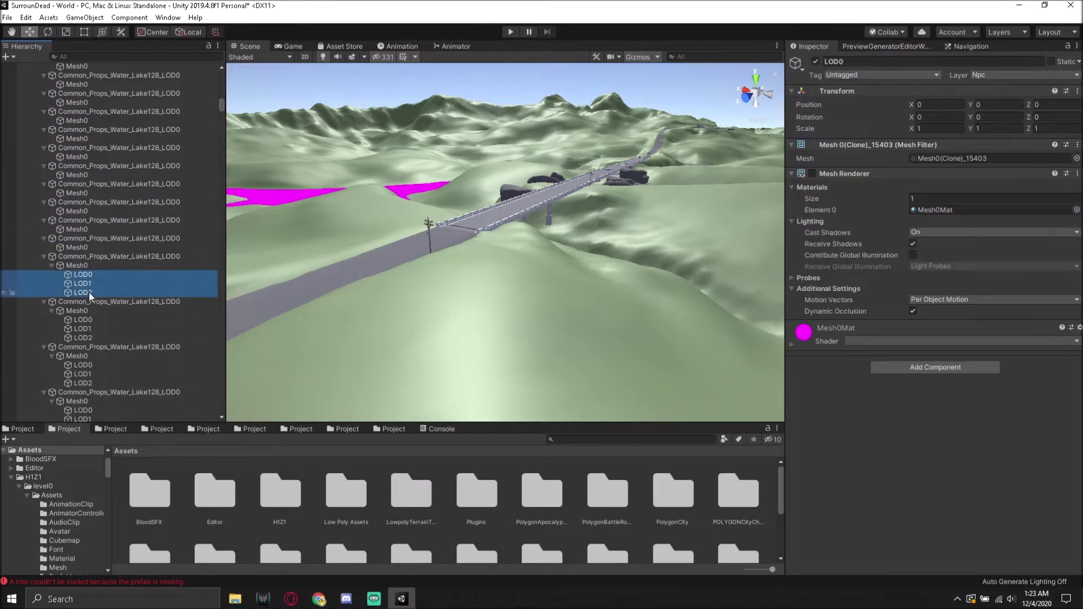
key("Delete")
scroll(96, 226, "down", 3)
left_click(83, 116)
scroll(86, 226, "up", 3)
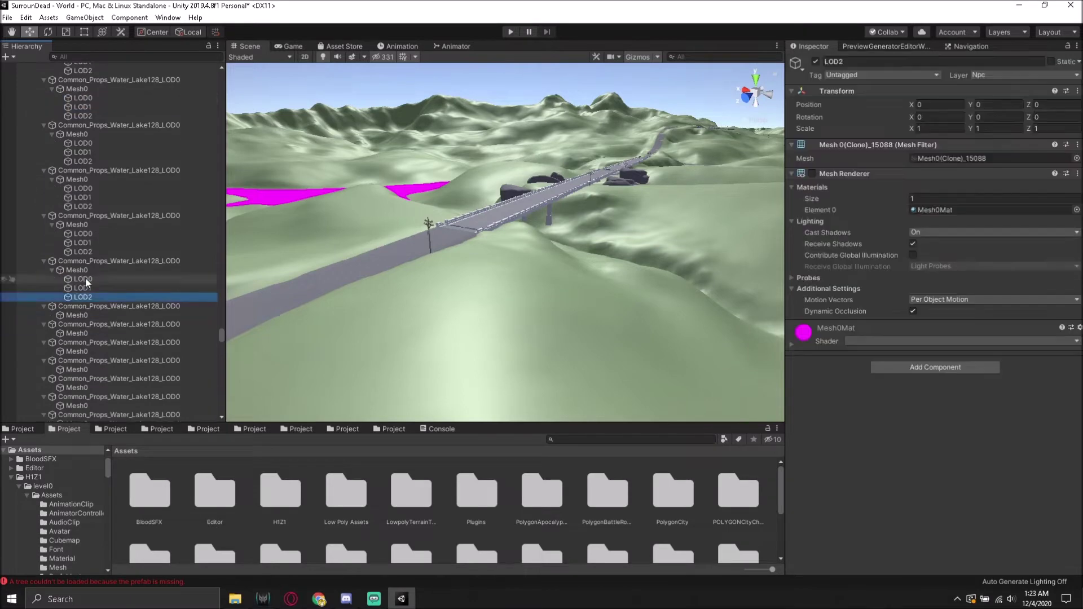
left_click(83, 268)
left_click(83, 285, "shift")
key("Delete")
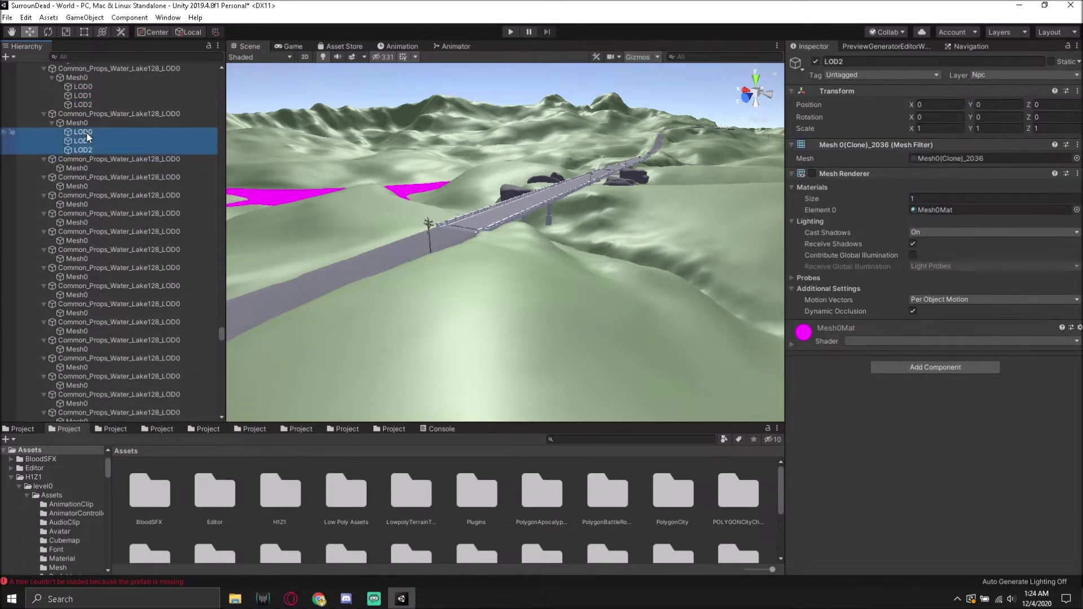
left_click(83, 222)
left_click(83, 240, "shift")
key("Delete")
left_click(79, 96)
key("Delete")
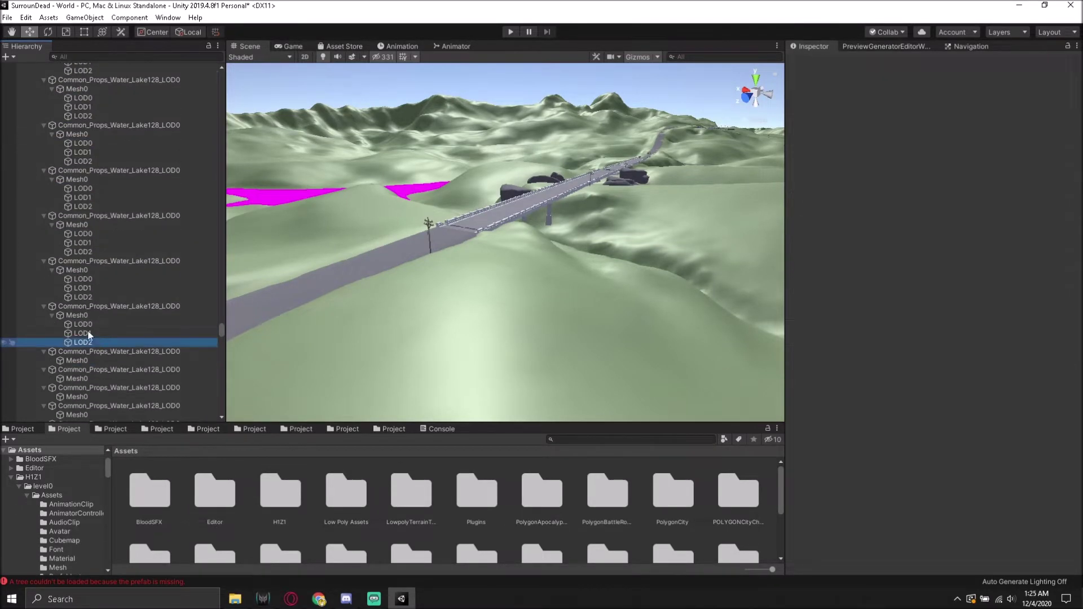
scroll(86, 226, "up", 3)
left_click(83, 331)
left_click(86, 312, "shift")
key("Delete")
scroll(86, 226, "up", 3)
left_click(82, 263)
left_click(89, 245, "shift")
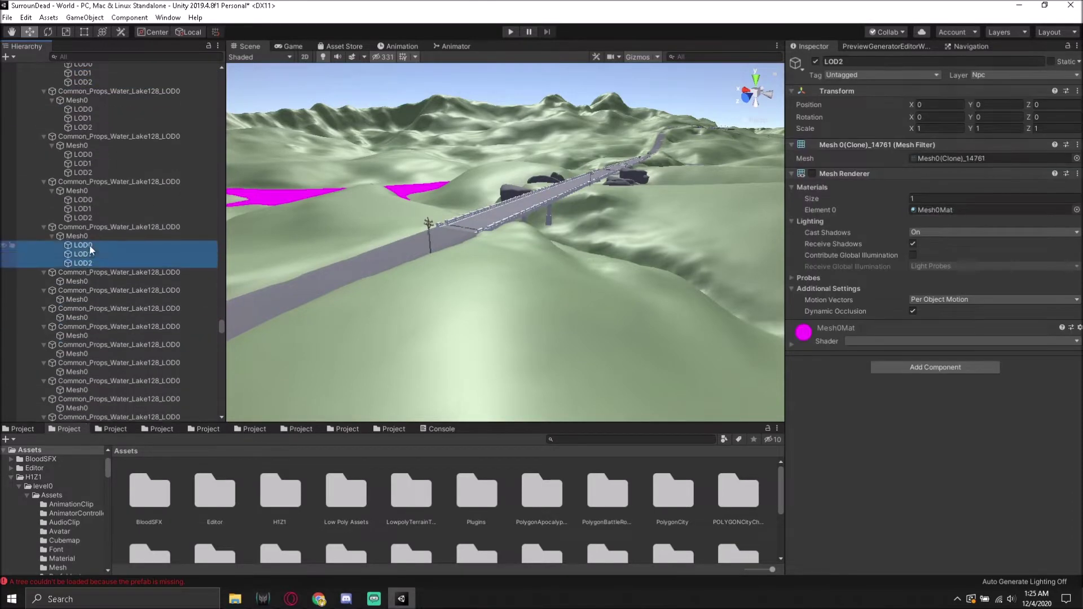
key("Delete")
scroll(87, 234, "down", 3)
left_click(83, 116)
left_click(87, 98, "shift")
key("Delete")
scroll(86, 313, "up", 5)
left_click(84, 309)
left_click(85, 290, "shift")
key("Delete")
left_click(88, 323)
scroll(88, 322, "down", 3)
left_click(86, 191, "shift")
key("Delete")
left_click(86, 314)
left_click(82, 184, "shift")
scroll(83, 74, "down", 3)
key("Delete")
left_click(87, 324)
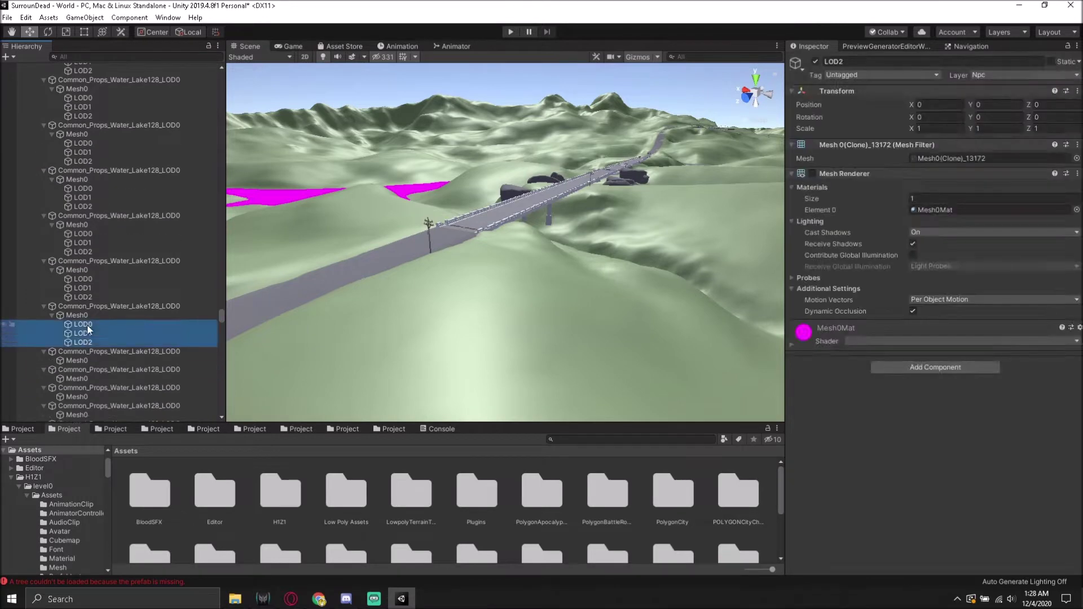
left_click(82, 188, "shift")
key("Delete")
left_click(89, 287)
scroll(91, 276, "down", 2)
left_click(83, 98, "shift")
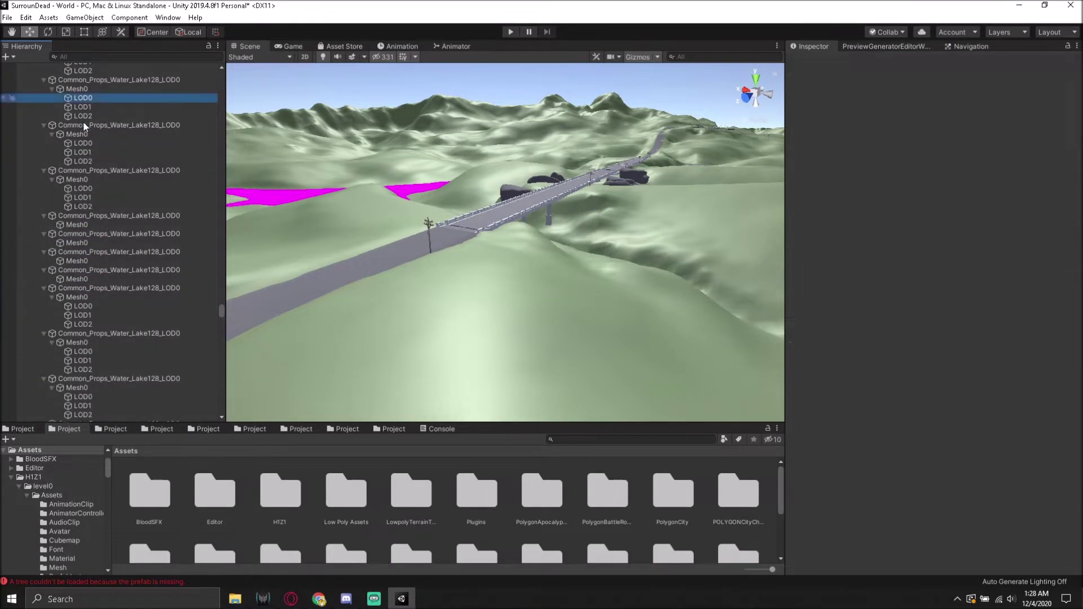
key("Delete")
left_click(87, 319)
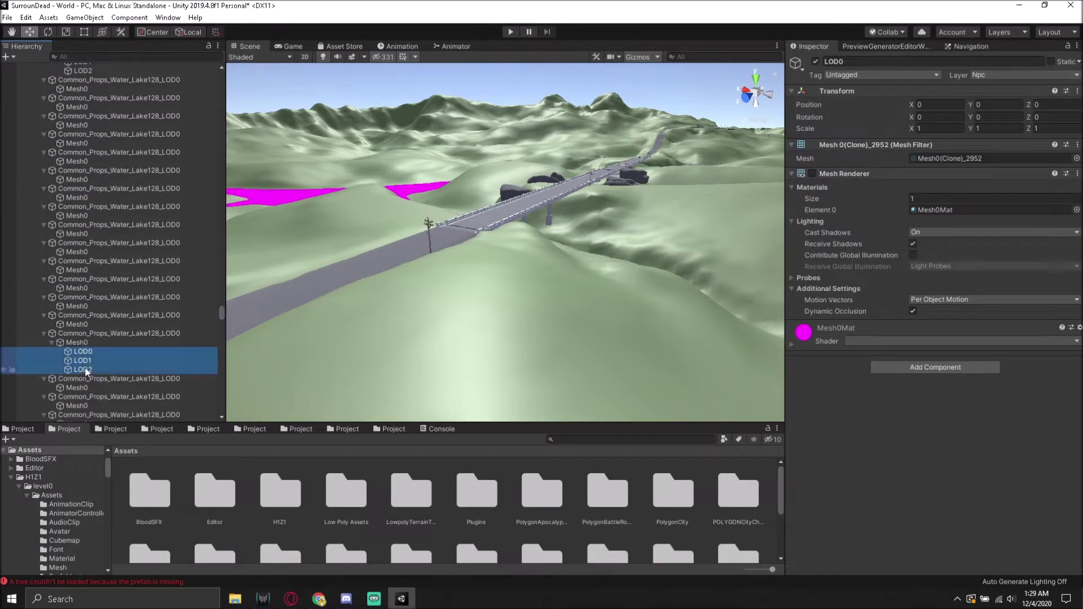
left_click(83, 102, "shift")
key("Delete")
scroll(85, 225, "down", 2)
left_click(86, 211)
left_click(86, 266, "shift")
key("Delete")
left_click(82, 413)
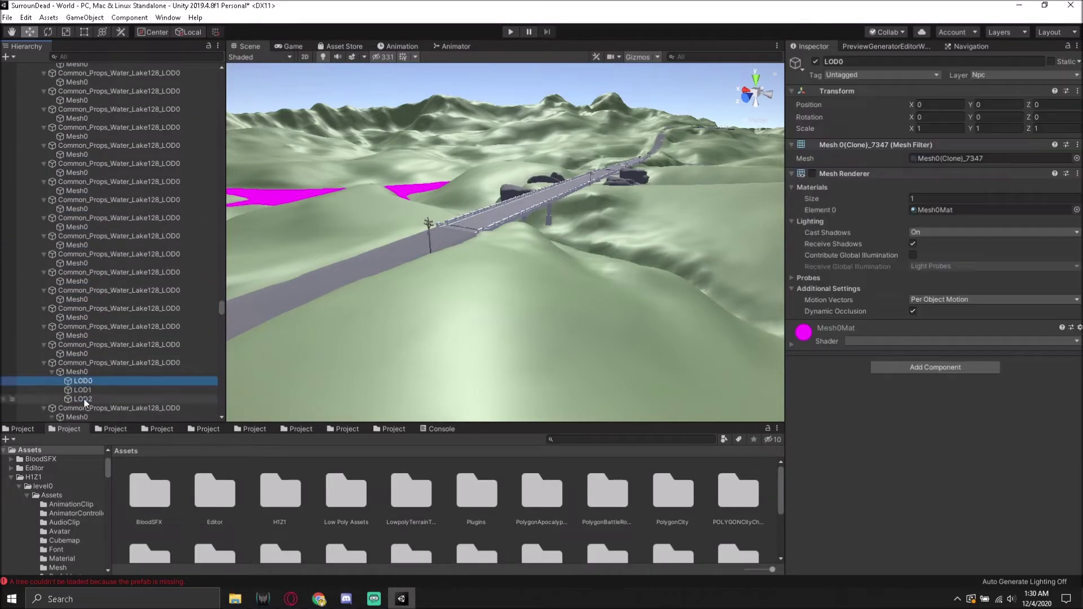
scroll(111, 330, "down", 5)
left_click(85, 177, "shift")
key("Delete")
left_click(90, 230, "shift")
key("Delete")
scroll(85, 282, "down", 3)
key("Delete")
left_click(83, 358)
left_click(90, 376, "shift")
key("Delete")
left_click(88, 396, "shift")
key("Delete")
left_click(86, 96, "shift")
key("Delete")
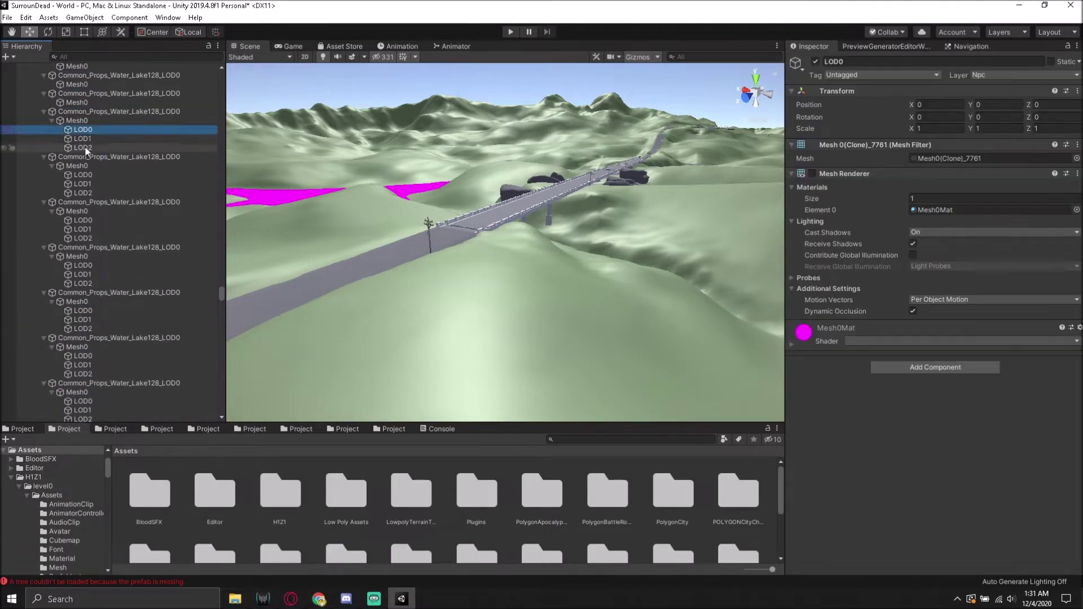
left_click(87, 196, "shift")
key("Delete")
left_click(83, 275)
left_click(92, 293, "shift")
key("Delete")
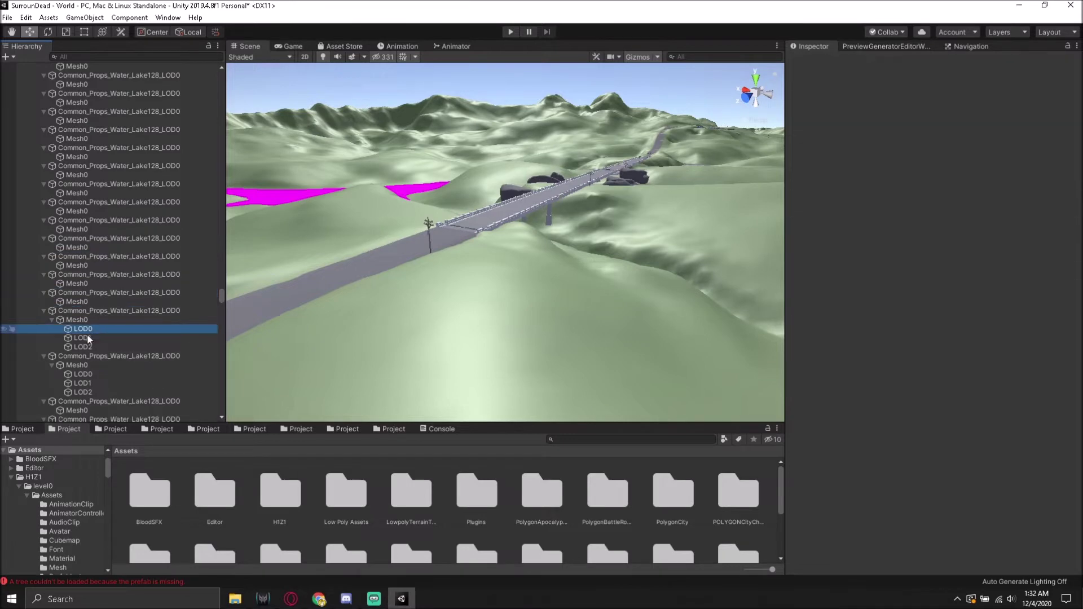
Step: Strip the LOD rows from further Lake128 groups and frame one water piece in the Scene view
scroll(87, 254, "up", 2)
left_click(83, 166)
left_click(84, 184, "shift")
key("Delete")
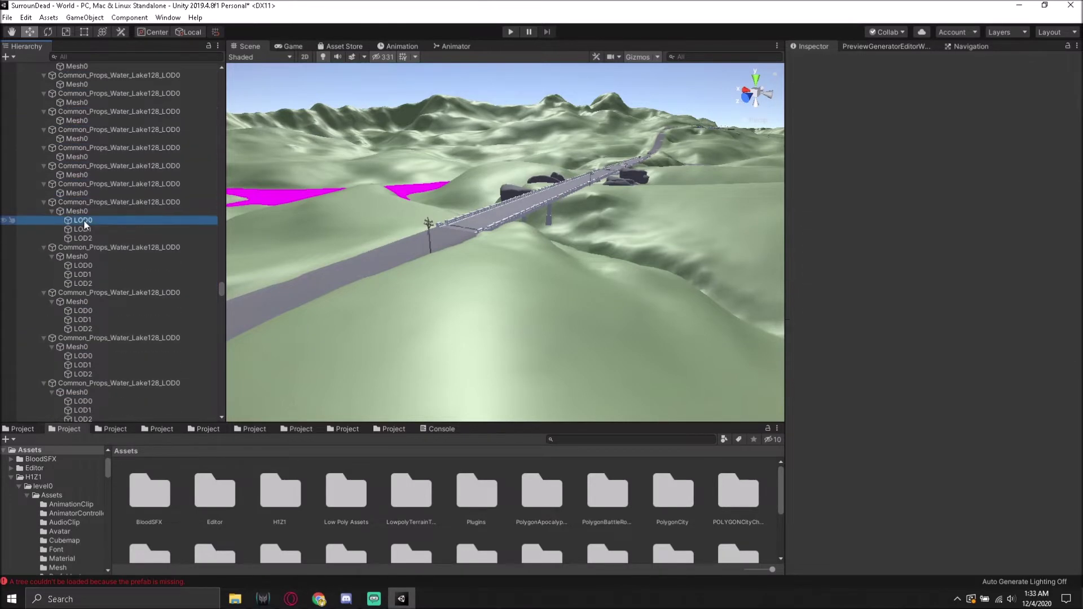
key("Delete")
left_click(89, 356)
key("Delete")
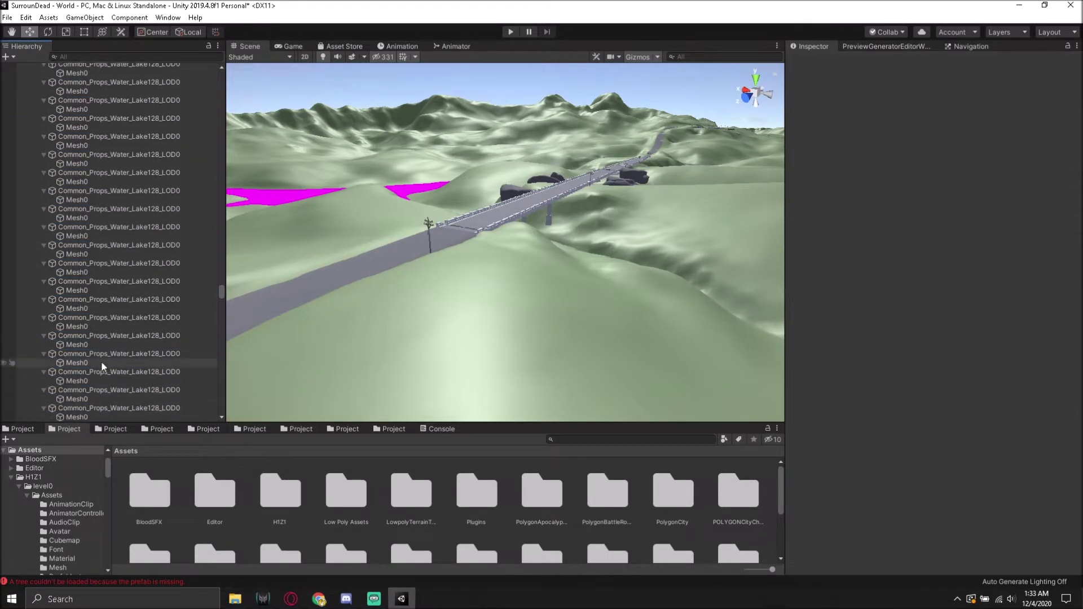
left_click(85, 108)
left_click(86, 166)
left_click(83, 206)
left_click(83, 224, "shift")
key("Delete")
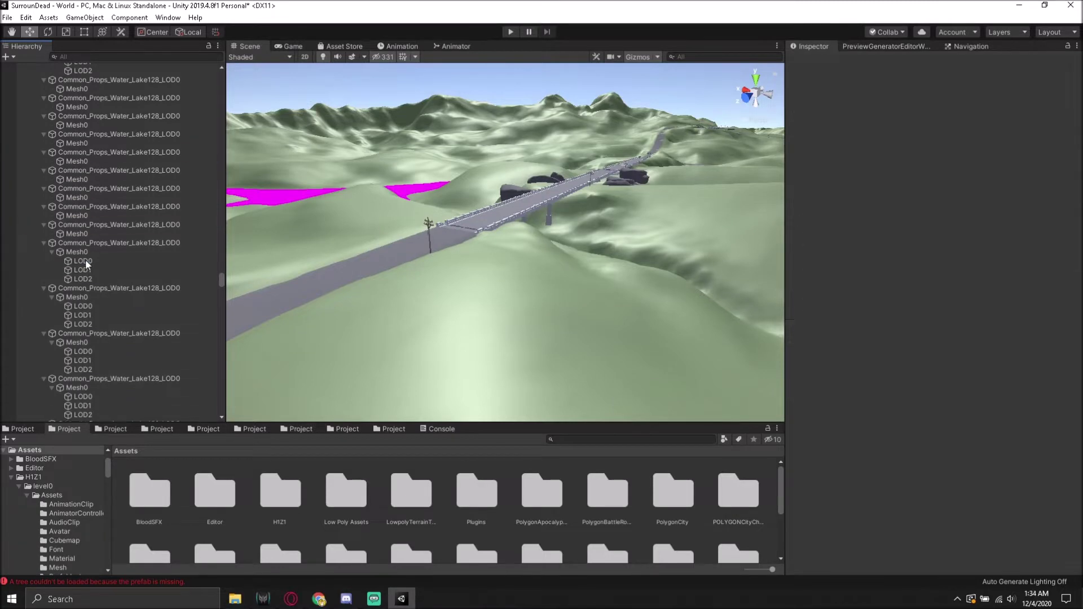
left_click(89, 405)
key("Delete")
left_click(140, 251)
key("Delete")
left_click(86, 259)
left_click(87, 313, "shift")
key("Delete")
left_click(89, 350)
left_click(93, 401, "shift")
key("Delete")
left_click(88, 389)
scroll(88, 389, "down", 10)
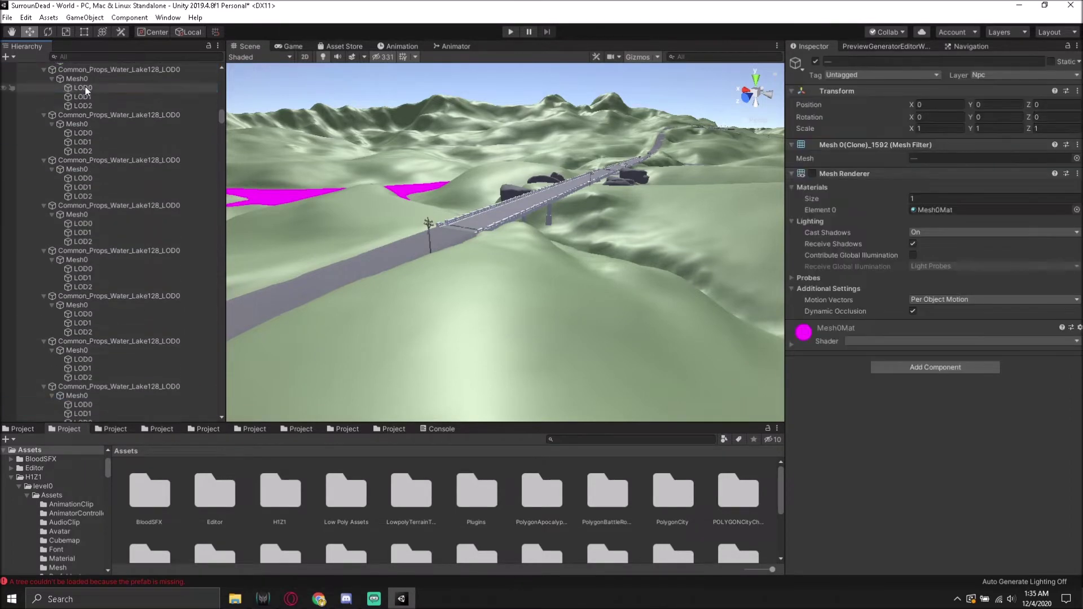
left_click(95, 194, "shift")
key("Delete")
left_click(89, 232)
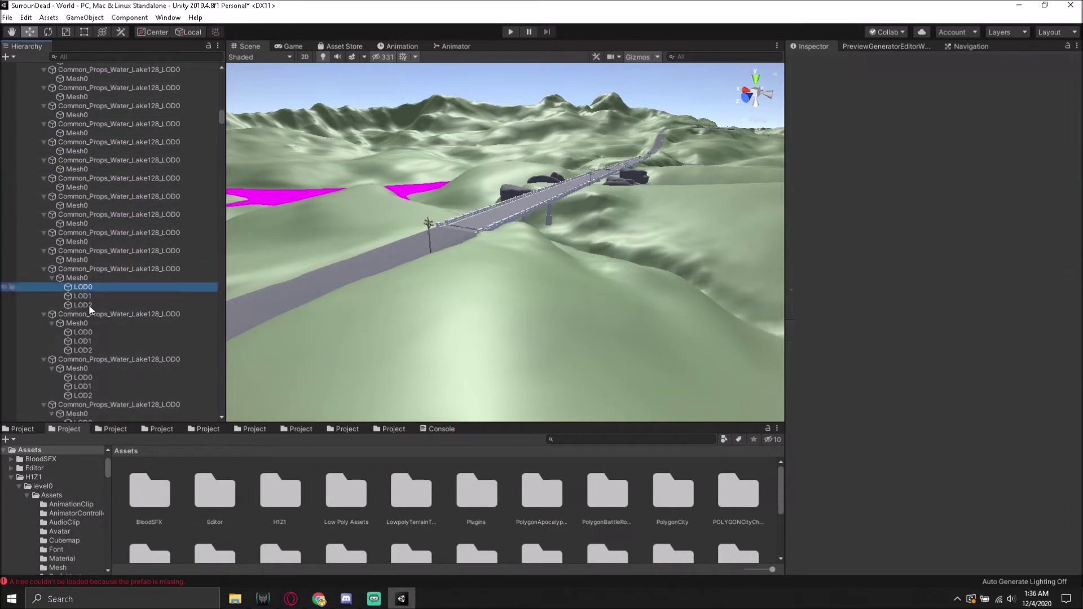
scroll(93, 283, "down", 3)
left_click(90, 394, "shift")
key("Delete")
left_click(82, 228)
scroll(80, 244, "down", 3)
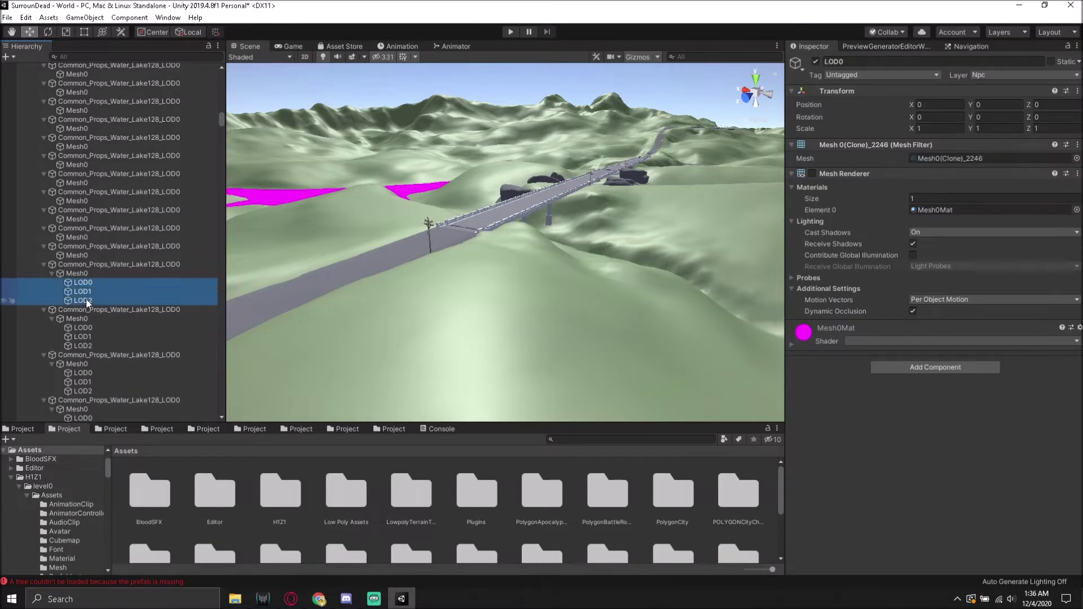
left_click(88, 390, "shift")
key("Delete")
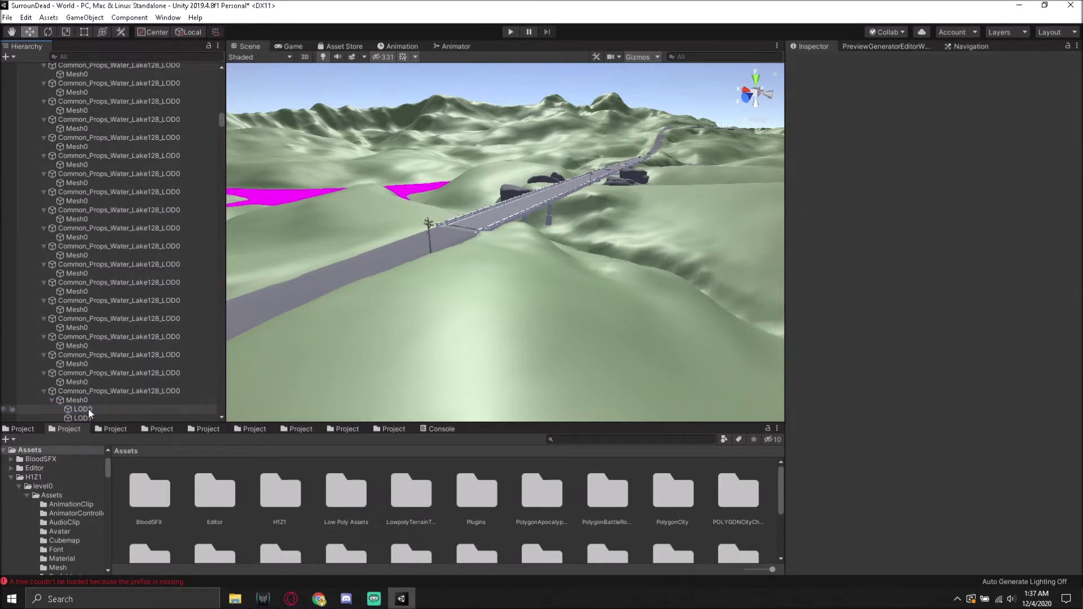
double_click(88, 409)
Step: Remove LOD0–LOD2 from the following batch of Lake128 Mesh0 groups mid-list
scroll(88, 254, "down", 10)
left_click(88, 121, "shift")
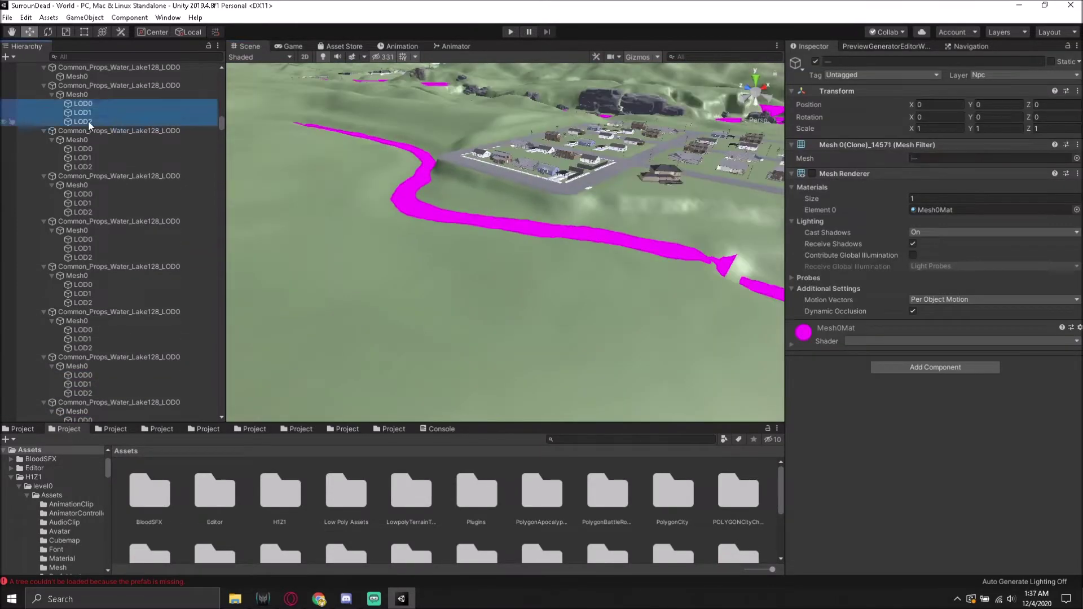
key("Delete")
left_click(87, 156)
left_click(85, 248, "shift")
key("Delete")
left_click(80, 285)
left_click(84, 373, "shift")
key("Delete")
left_click(83, 142)
left_click(87, 160, "shift")
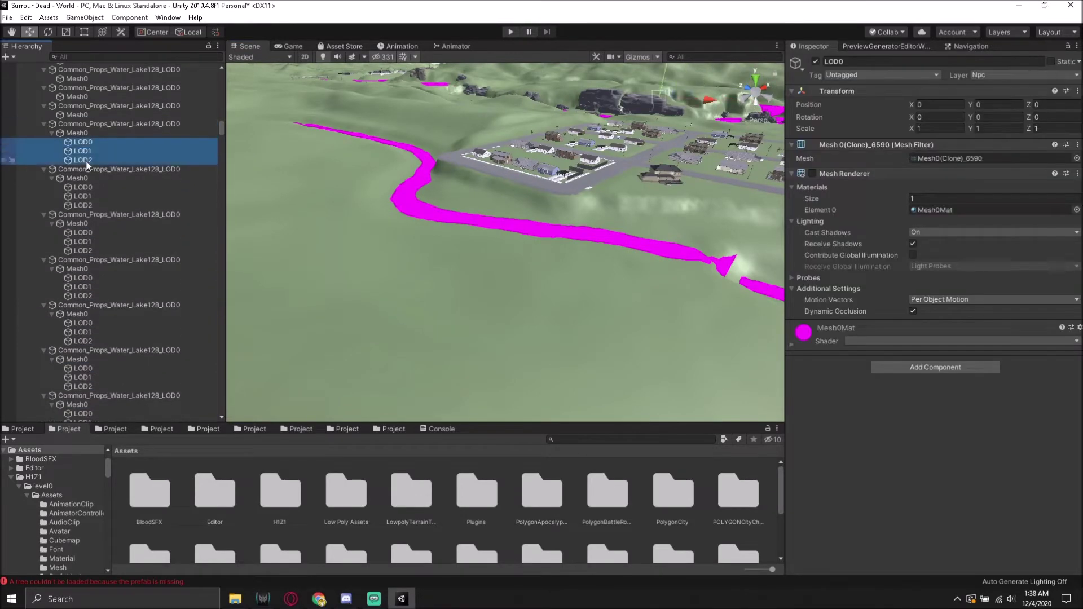
key("Delete")
left_click(83, 160)
left_click(88, 212, "shift")
key("Delete")
left_click(82, 285)
left_click(82, 341)
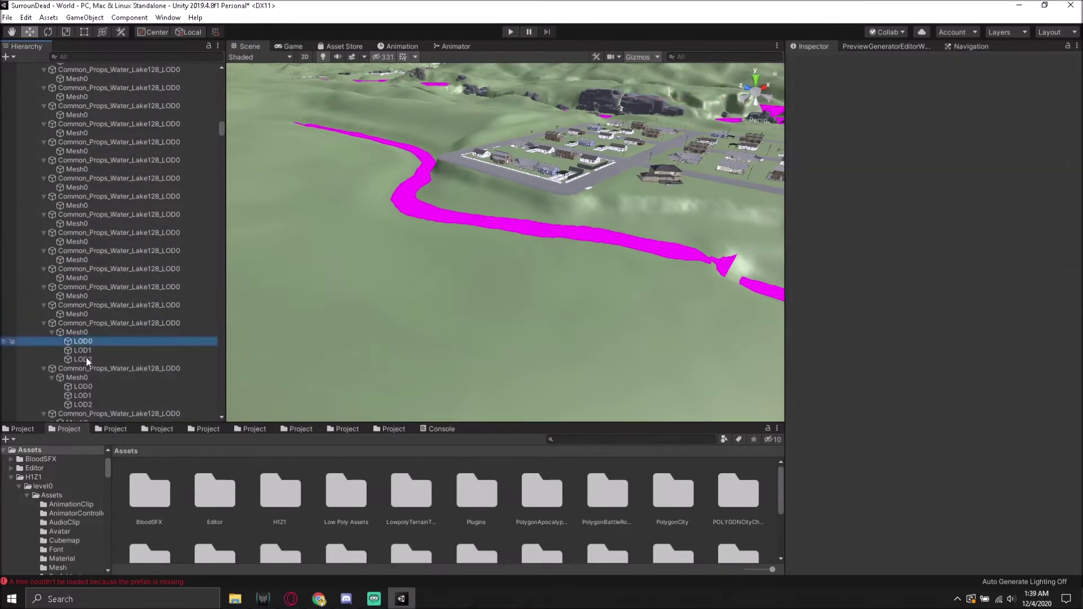
key("Delete")
left_click(83, 170)
left_click(90, 269)
left_click(83, 332, "shift")
left_click(83, 377, "shift")
key("Delete")
left_click(86, 145)
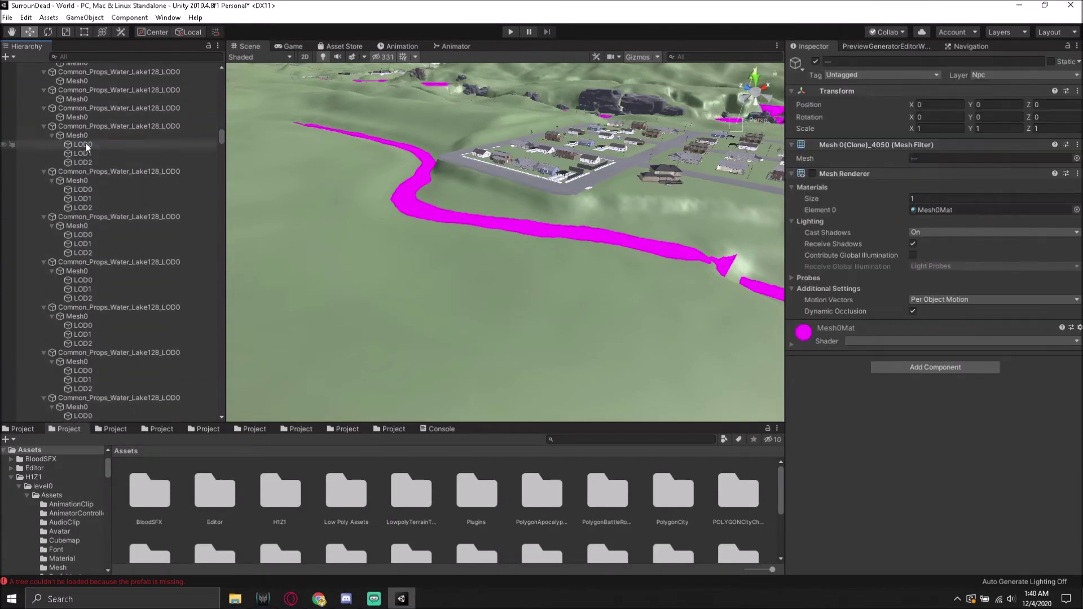
left_click(87, 249, "shift")
key("Delete")
left_click(90, 344)
left_click(87, 395, "shift")
key("Delete")
left_click(86, 164)
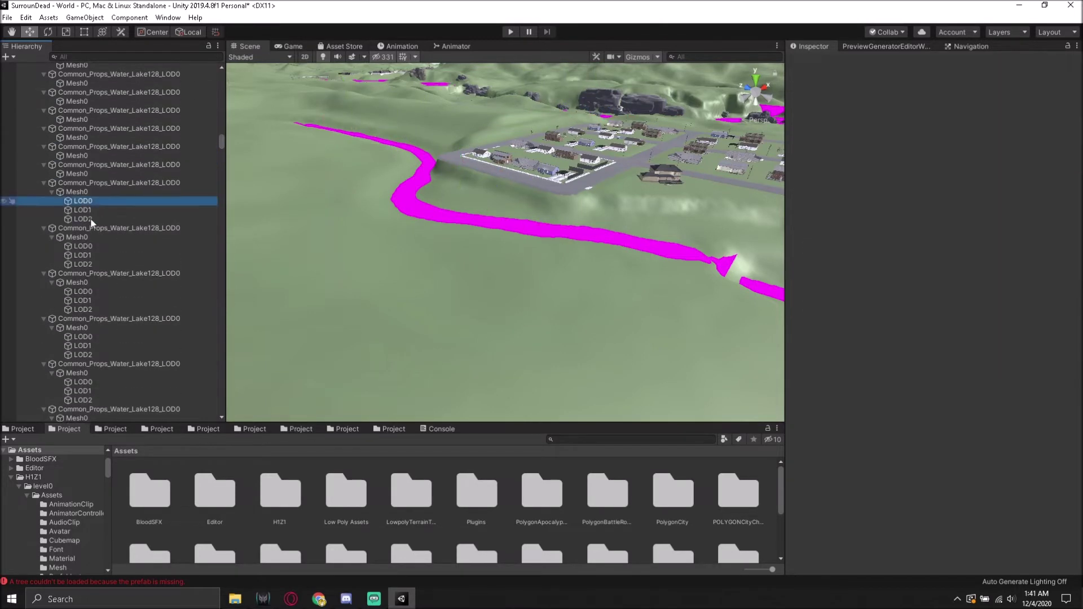
left_click(84, 360, "shift")
key("Delete")
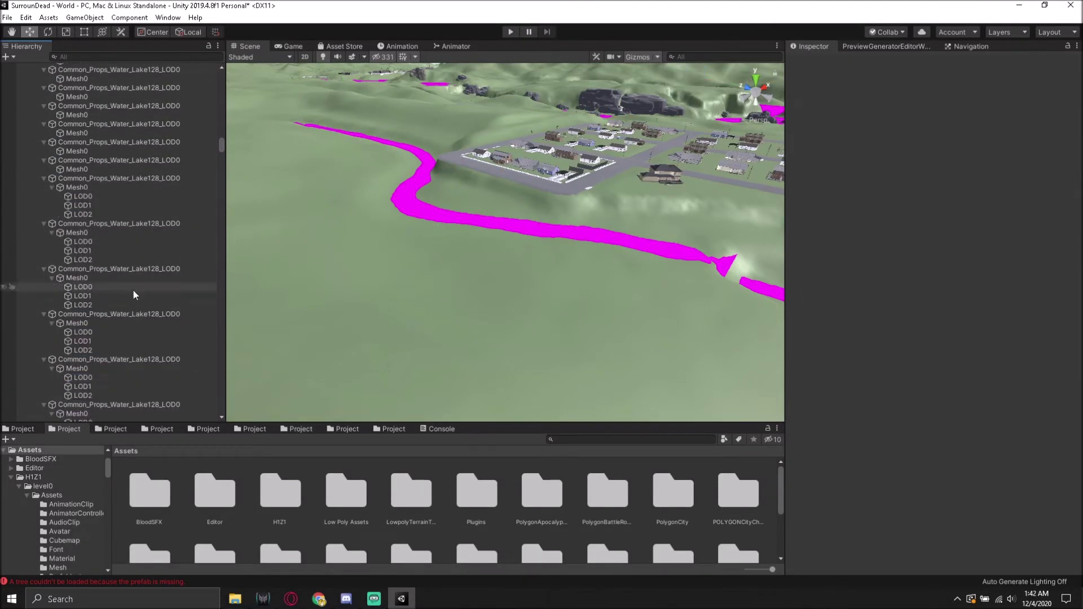
left_click(134, 287)
left_click(87, 237, "shift")
key("Delete")
left_click(90, 275)
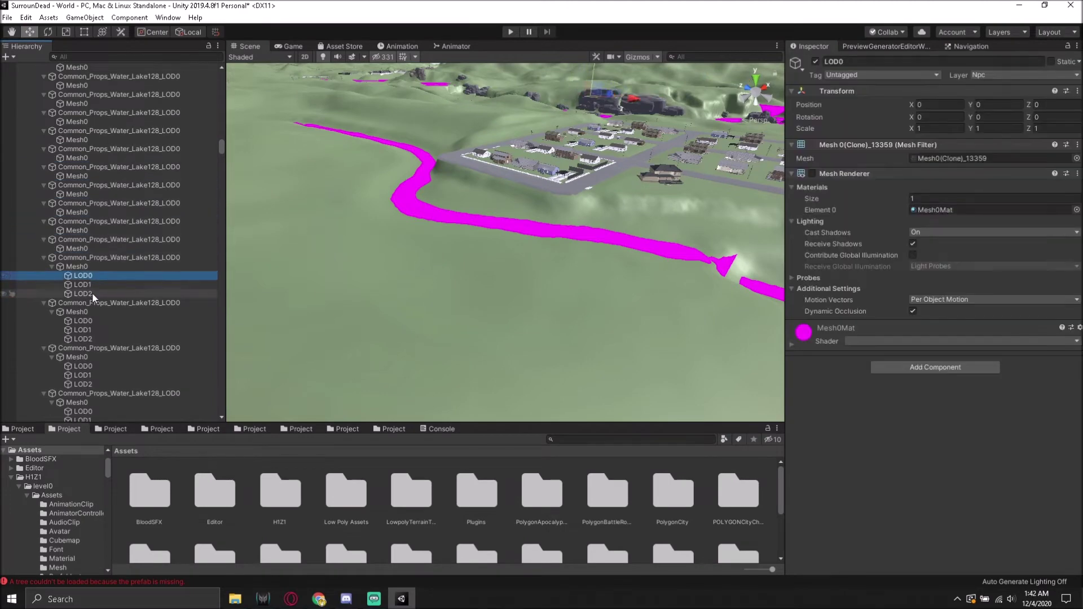
left_click(89, 382, "shift")
key("Delete")
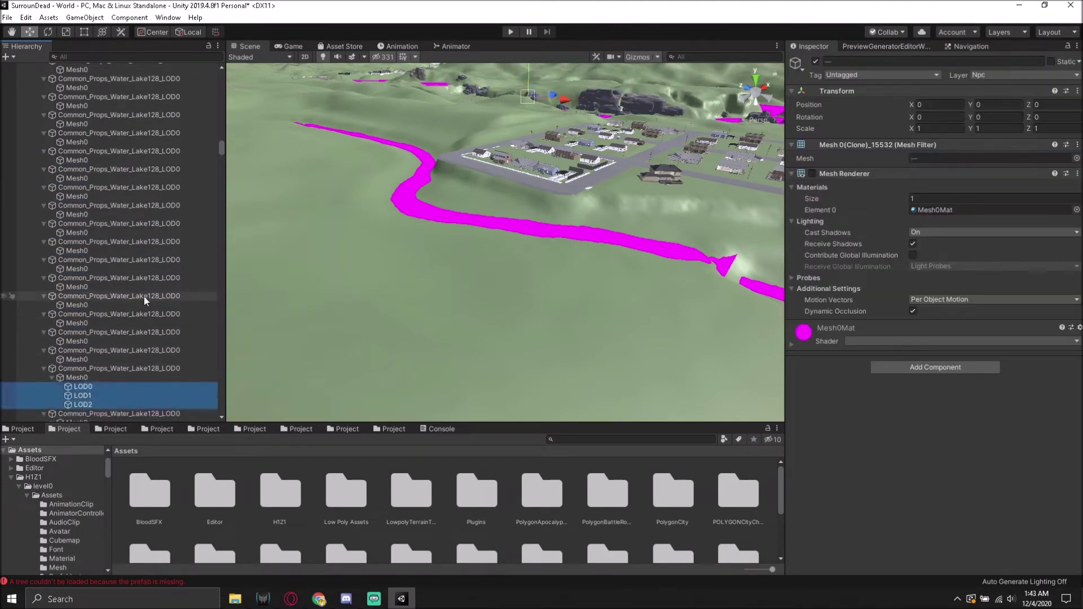
key("Delete")
left_click(84, 262)
left_click(88, 278, "shift")
key("Delete")
left_click(82, 325)
left_click(82, 343, "shift")
key("Delete")
left_click(83, 344)
left_click(83, 361, "shift")
left_click(85, 165)
left_click(85, 183, "shift")
key("Delete")
left_click(85, 246)
left_click(79, 265, "shift")
key("Delete")
left_click(84, 336)
left_click(86, 355, "shift")
key("Delete")
left_click(83, 158)
left_click(93, 176, "shift")
key("Delete")
left_click(83, 176)
left_click(83, 194, "shift")
key("Delete")
left_click(83, 249)
left_click(87, 266, "shift")
key("Delete")
Step: Clear the LOD children from the remaining Lake128 groups toward the bottom of the list
scroll(135, 221, "down", 5)
left_click(83, 125)
left_click(86, 143, "shift")
key("Delete")
key("Delete")
key("Delete")
key("Delete")
left_click(83, 305)
left_click(87, 324, "shift")
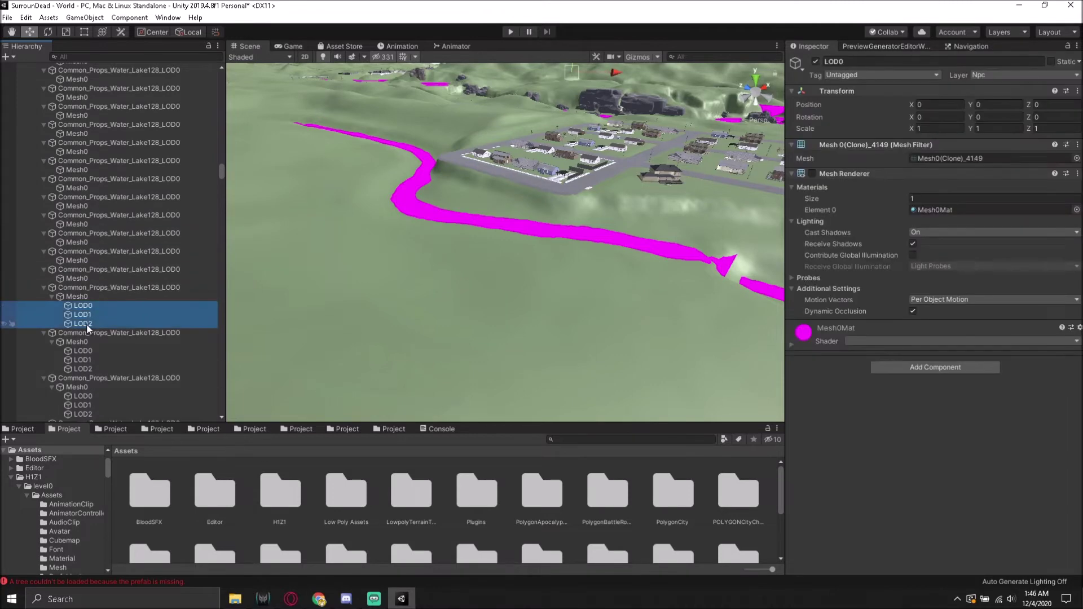
key("Delete")
left_click(90, 360)
key("Delete")
scroll(149, 194, "down", 3)
left_click(83, 163)
left_click(83, 181, "shift")
key("Delete")
left_click(83, 310)
key("Delete")
left_click(83, 362)
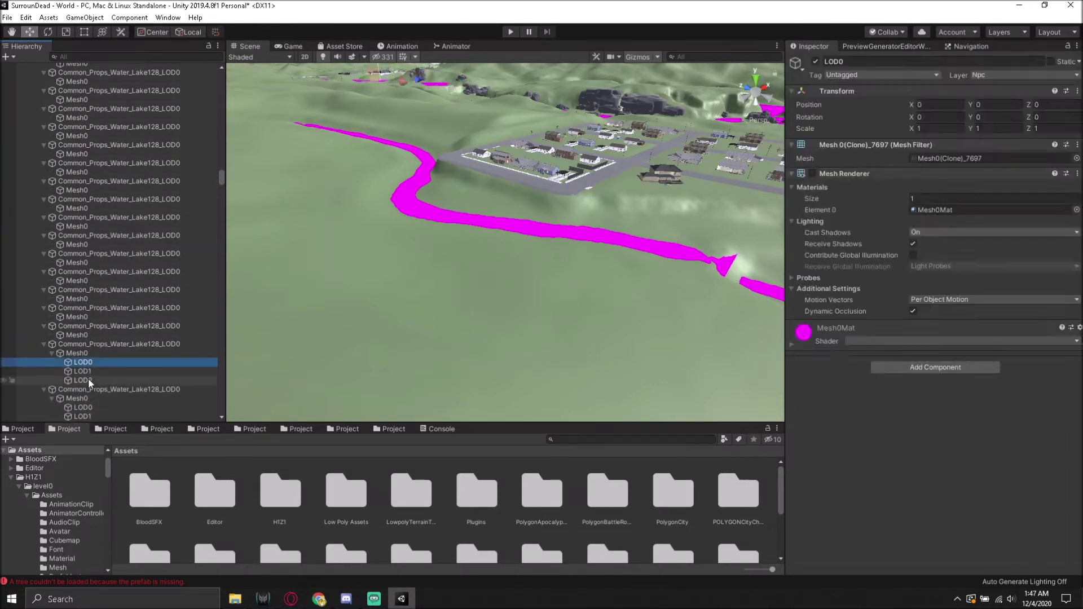
left_click(88, 380, "shift")
key("Delete")
scroll(129, 222, "down", 3)
left_click(83, 220)
left_click(87, 238, "shift")
key("Delete")
left_click(80, 327)
left_click(80, 382, "shift")
key("Delete")
left_click(83, 95)
left_click(82, 113, "shift")
key("Delete")
left_click(83, 186)
left_click(83, 204, "shift")
key("Delete")
left_click(83, 276)
left_click(89, 294, "shift")
key("Delete")
left_click(83, 366)
left_click(89, 384, "shift")
key("Delete")
left_click(89, 168, "shift")
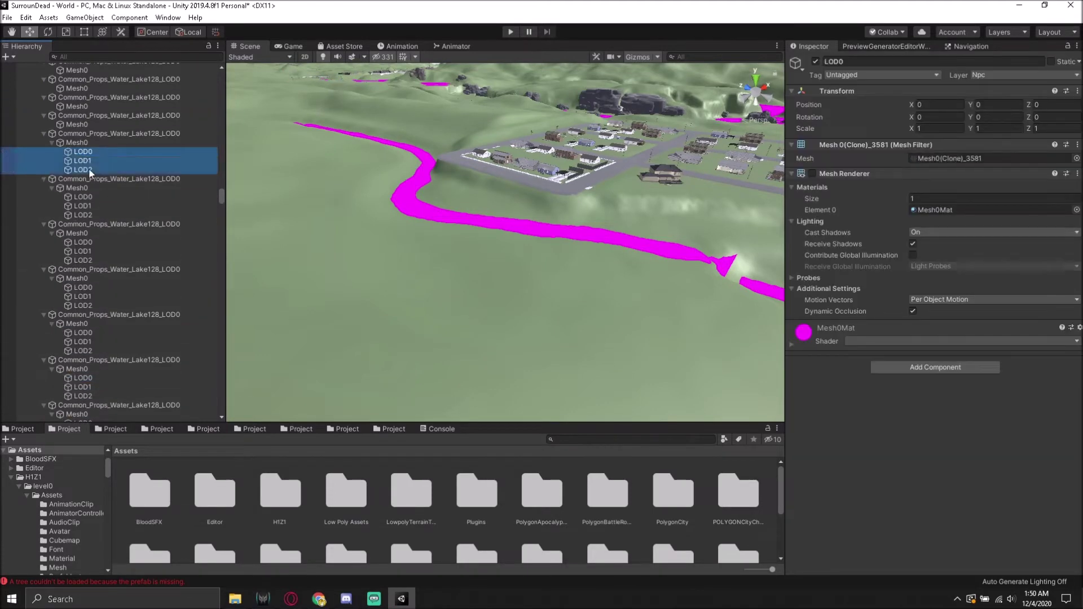
key("Delete")
left_click(83, 258)
left_click(90, 313, "shift")
key("Delete")
left_click(83, 351)
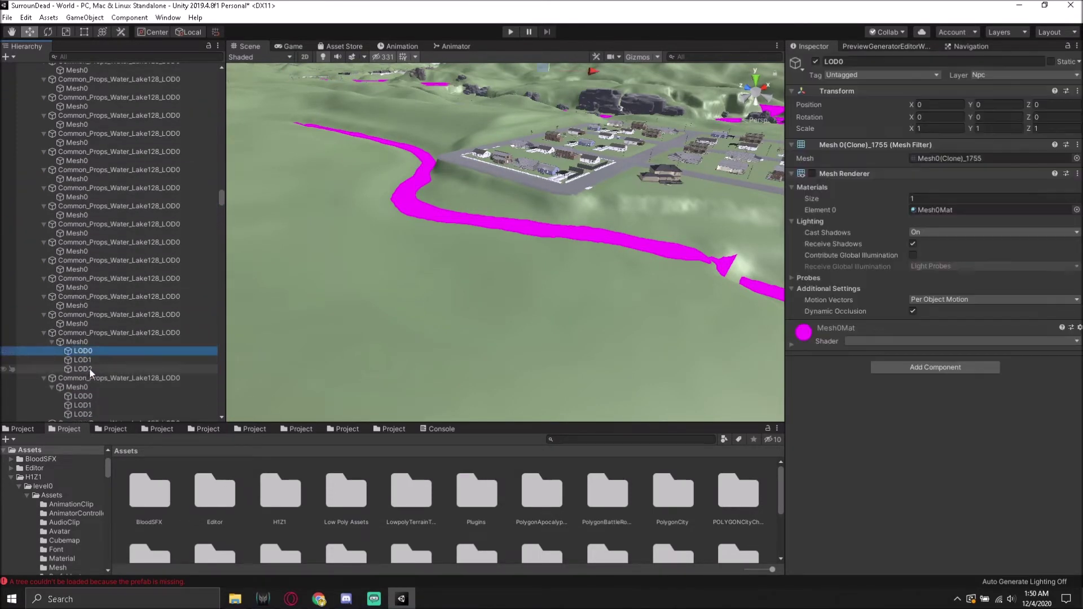
left_click(89, 368, "shift")
key("Delete")
left_click(86, 221)
key("Delete")
left_click(83, 293)
left_click(88, 312, "shift")
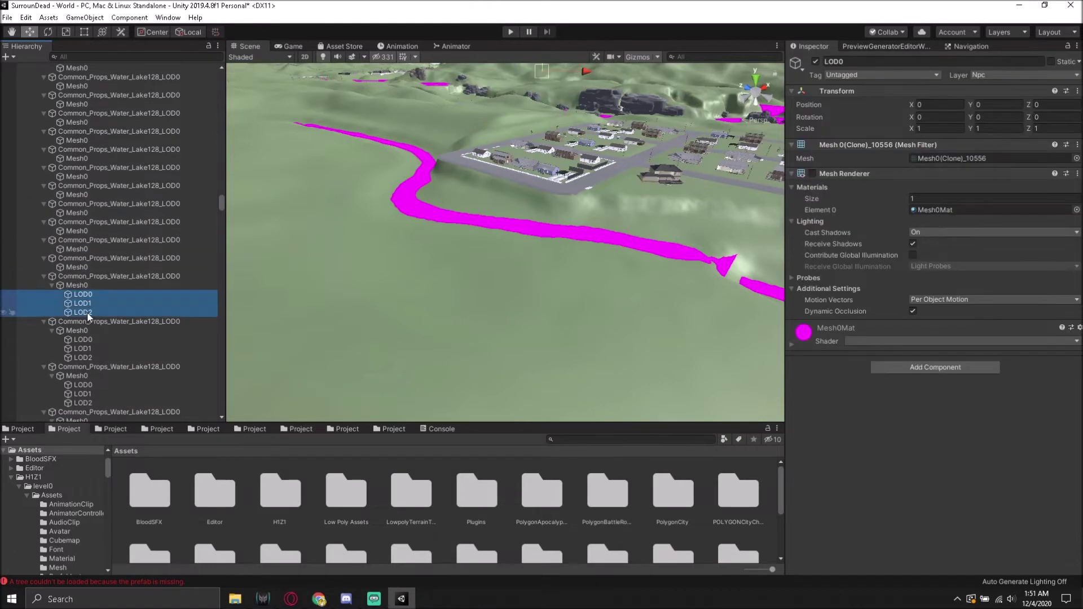
key("Delete")
left_click(85, 347)
left_click(86, 400, "shift")
key("Delete")
left_click(83, 152)
left_click(87, 169, "shift")
key("Delete")
left_click(83, 215)
left_click(87, 233, "shift")
key("Delete")
key("Delete")
left_click(85, 369)
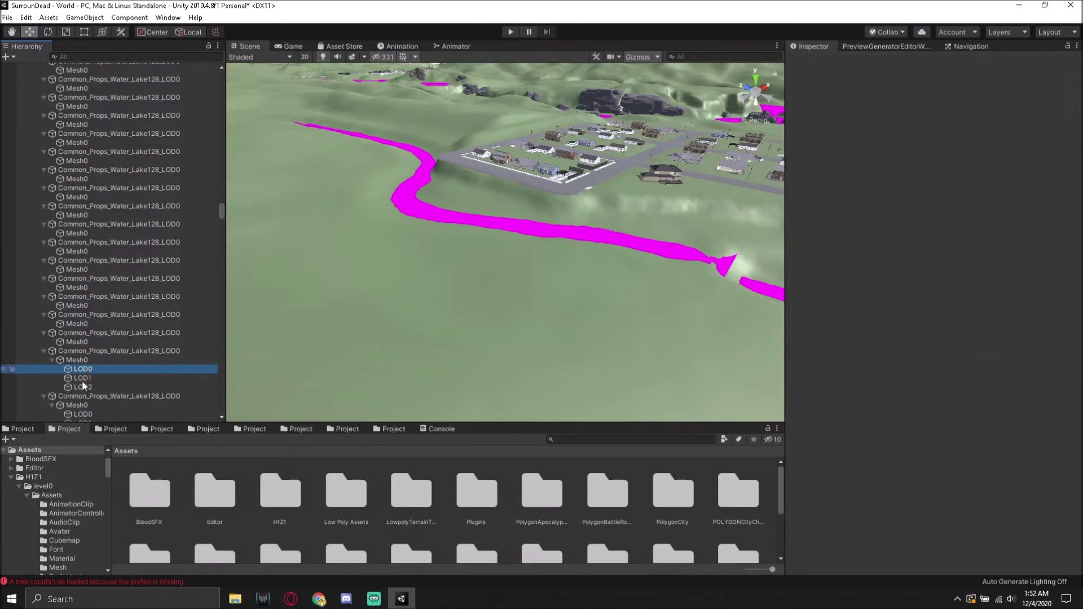
left_click(84, 387, "shift")
key("Delete")
left_click(87, 167)
left_click(87, 186, "shift")
key("Delete")
left_click(86, 278)
left_click(86, 296, "shift")
key("Delete")
left_click(84, 384)
left_click(85, 402, "shift")
key("Delete")
left_click(80, 153)
left_click(83, 172, "shift")
key("Delete")
left_click(83, 147)
left_click(83, 164, "shift")
key("Delete")
scroll(113, 254, "down", 1)
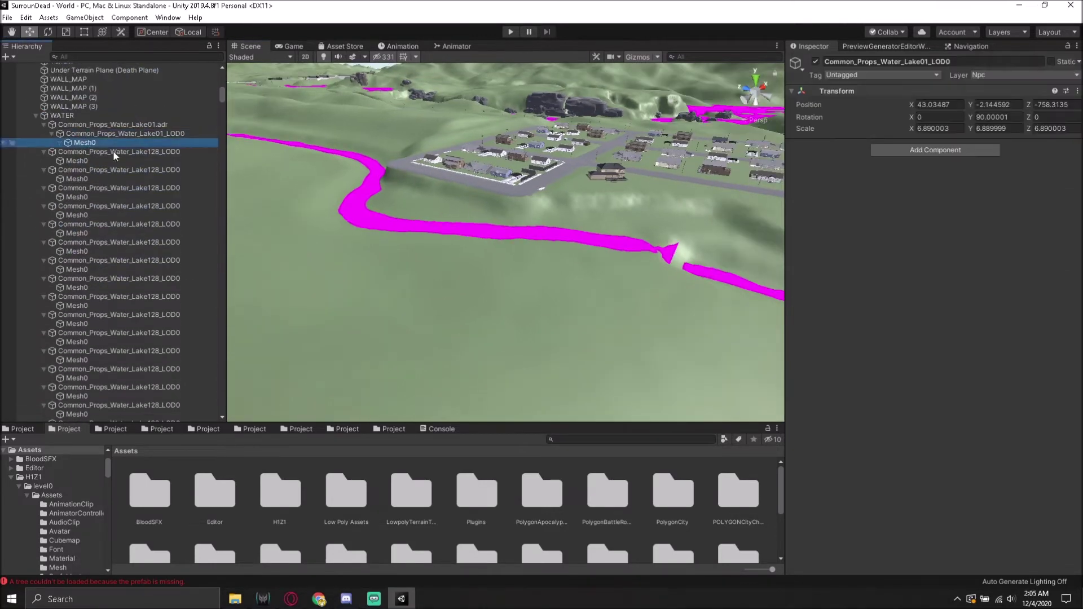
Step: Give Lake01's Mesh0 material the TerraUnity/Water4 shader and fly the Scene view over the lake
double_click(85, 143)
left_click(959, 341)
type("water")
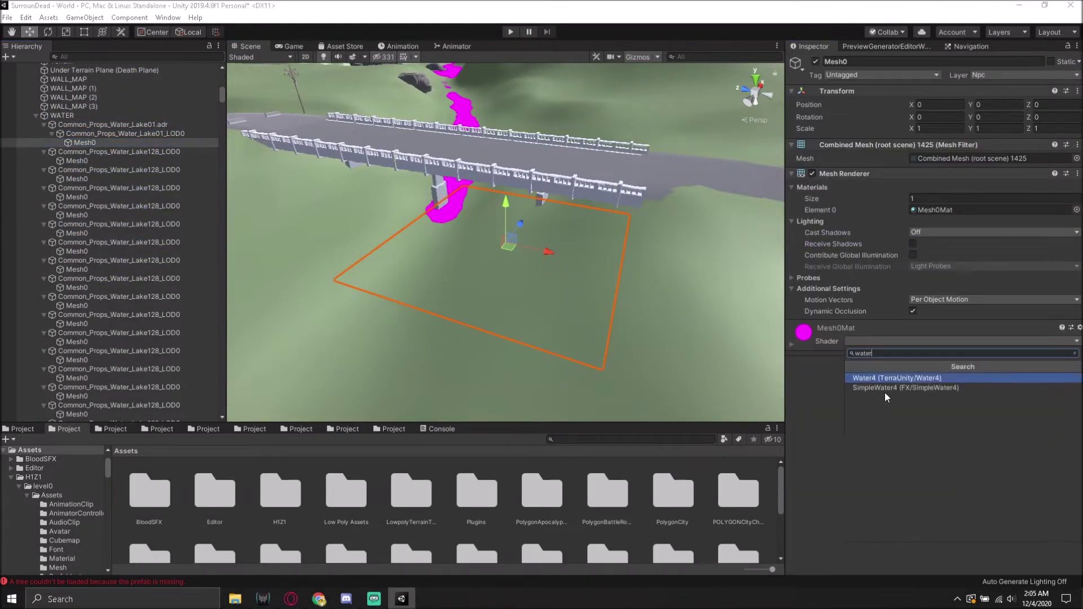
key("Return")
right_click_drag(556, 235, 585, 250)
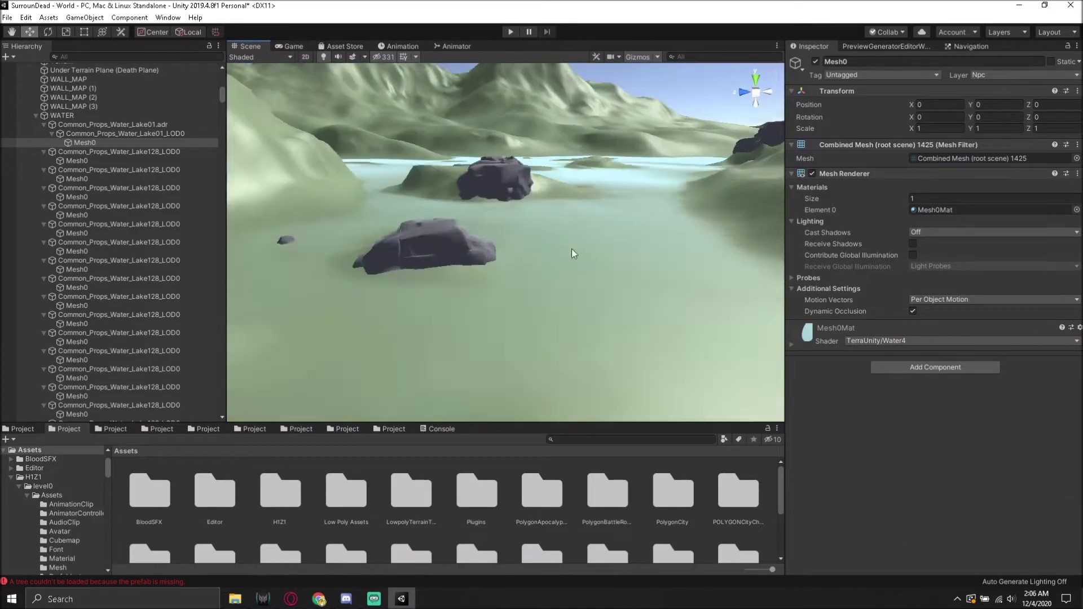
mouse_move(586, 250)
right_mouse_down()
mouse_move(504, 224)
mouse_move(545, 242)
mouse_move(665, 187)
right_mouse_up()
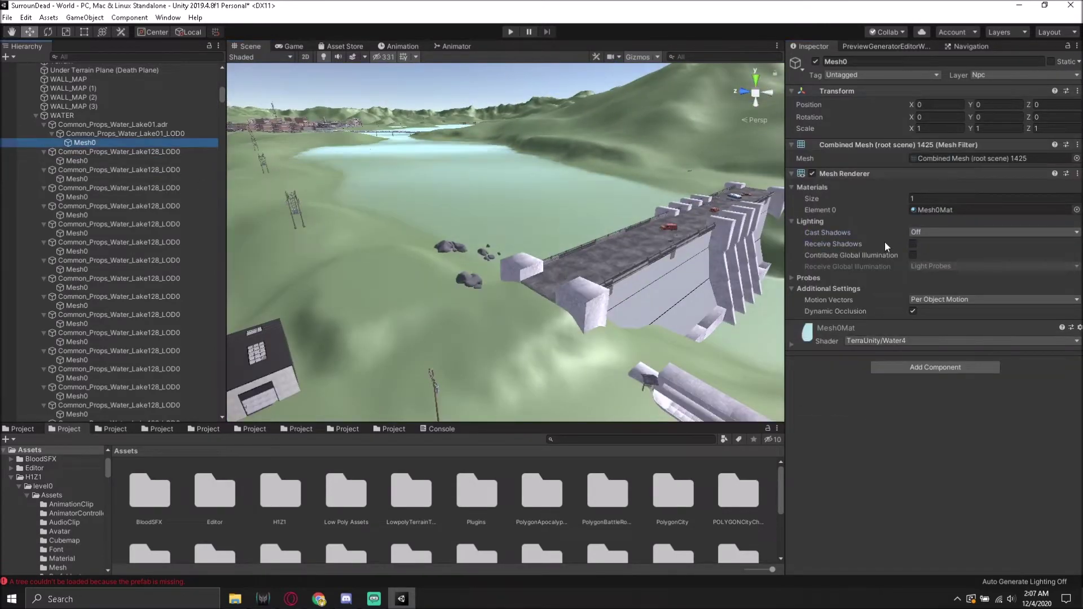
Step: Inspect several Lake128 Mesh0 objects and the menu of one's LOD Group component
left_click(112, 152)
left_click(77, 179)
left_click(131, 199)
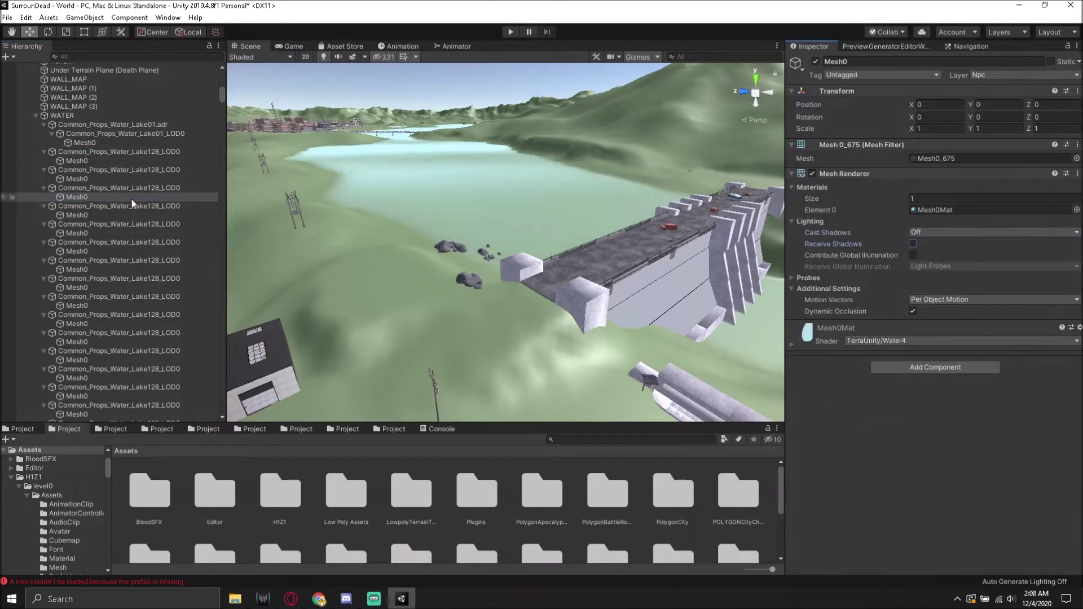
left_click(144, 242)
left_click(151, 251)
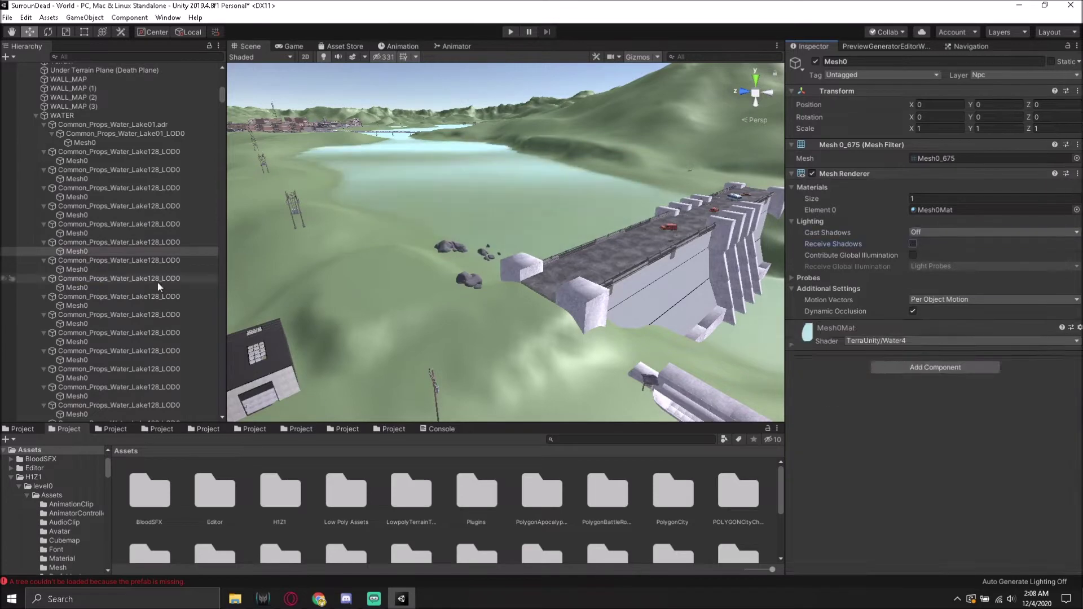
left_click(76, 323)
right_click(826, 327)
key("Escape")
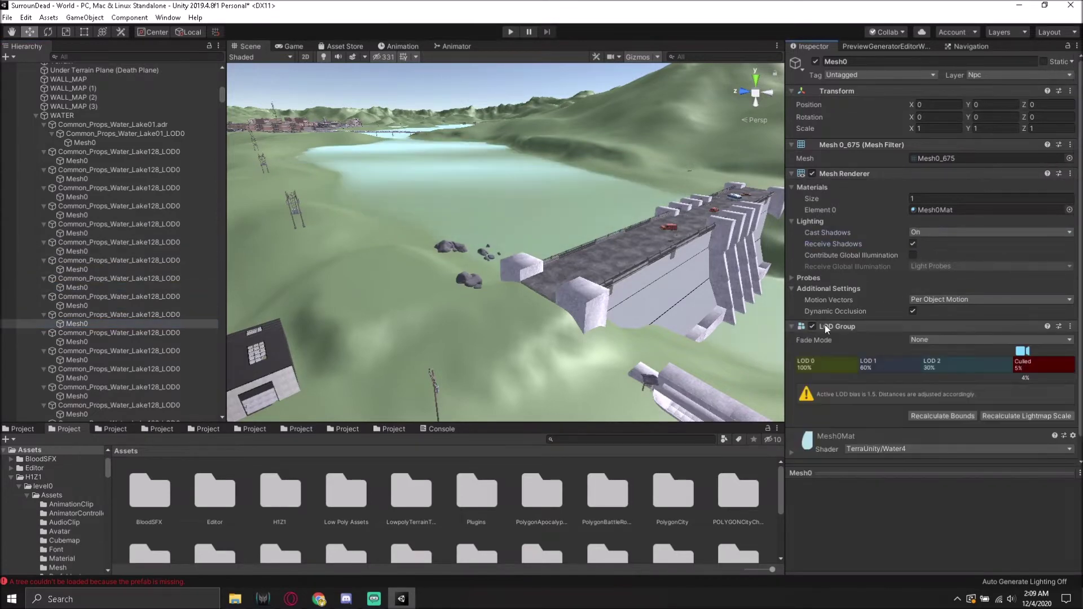
Step: Turn off shadow casting on a Lake128 Mesh0 and review its missing script component
scroll(112, 254, "down", 5)
left_click(77, 140)
left_click(923, 232)
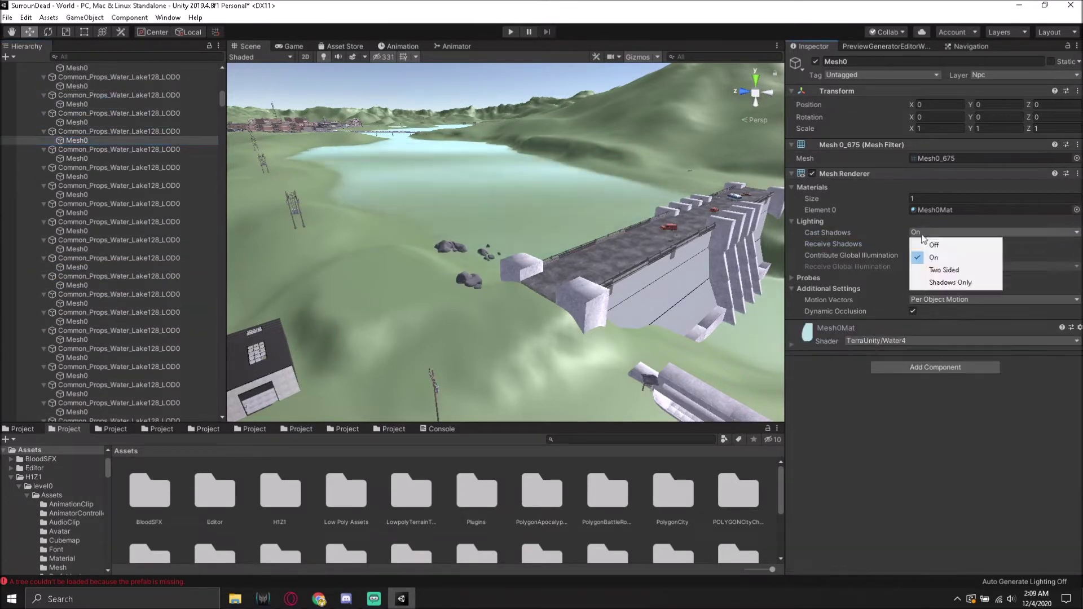
left_click(77, 213)
right_click(840, 327)
key("Escape")
right_click(841, 329)
key("Escape")
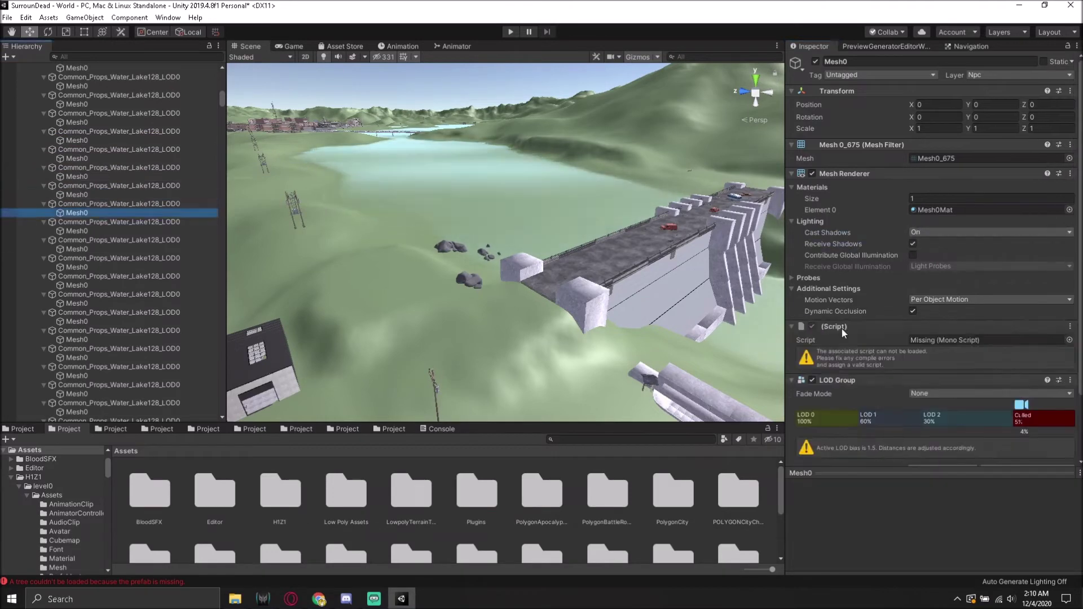
left_click(77, 231)
key("Down")
key("Down")
key("Down")
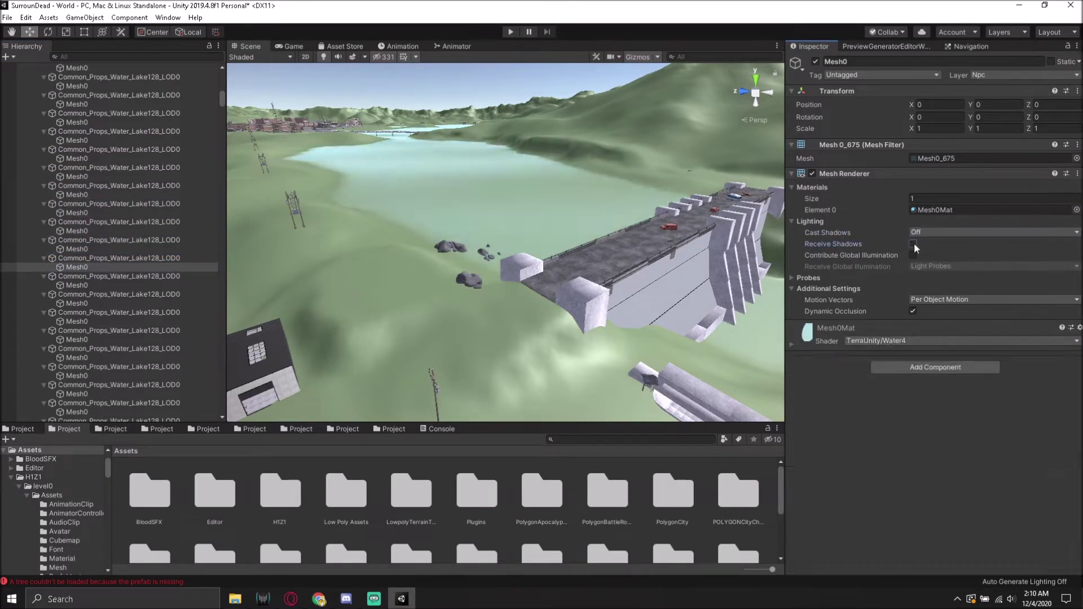
key("Down")
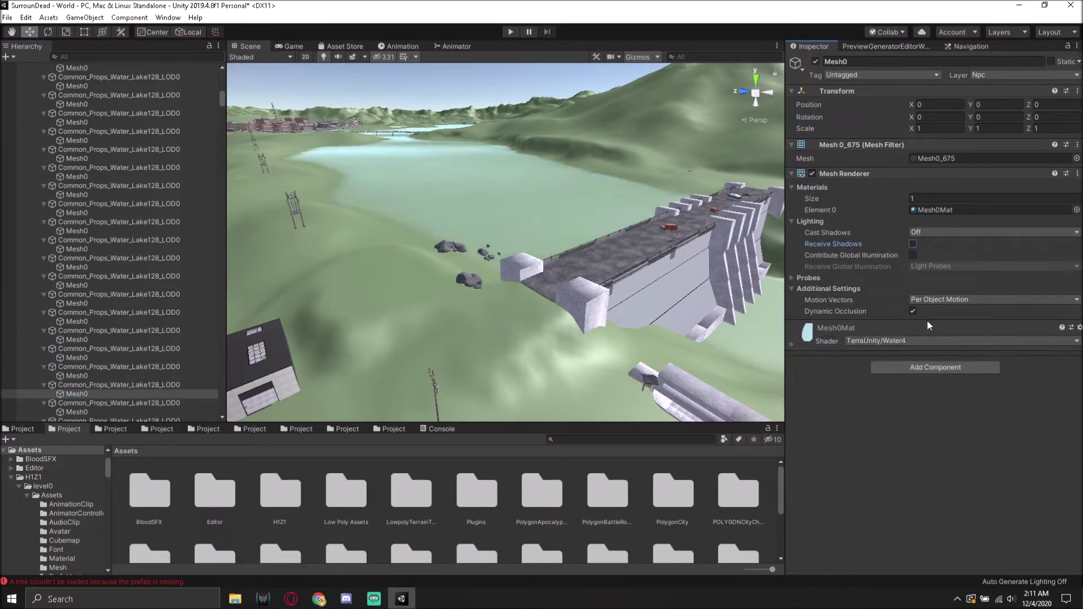
key("Down")
Step: Remove the LOD Group and missing script components from the next few Mesh0 objects
right_click(838, 326)
left_click(858, 348)
key("Down")
key("Down")
key("Down")
key("Down")
right_click(834, 327)
left_click(872, 351)
key("Down")
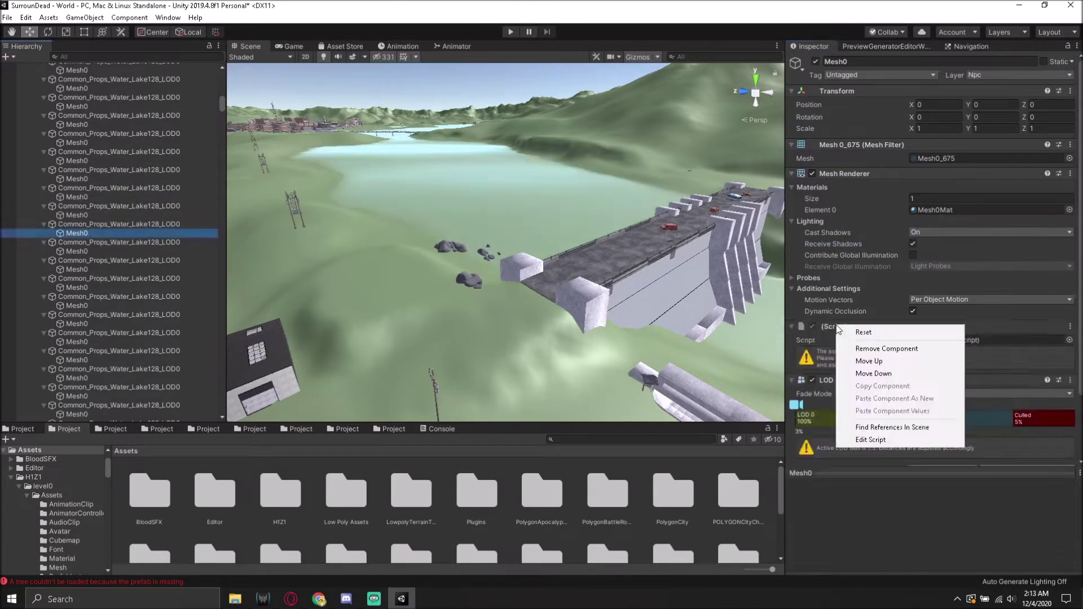
key("Down")
right_click(835, 324)
left_click(863, 349)
Step: Step through further Lake128 Mesh0 water objects in the Hierarchy
key("Down")
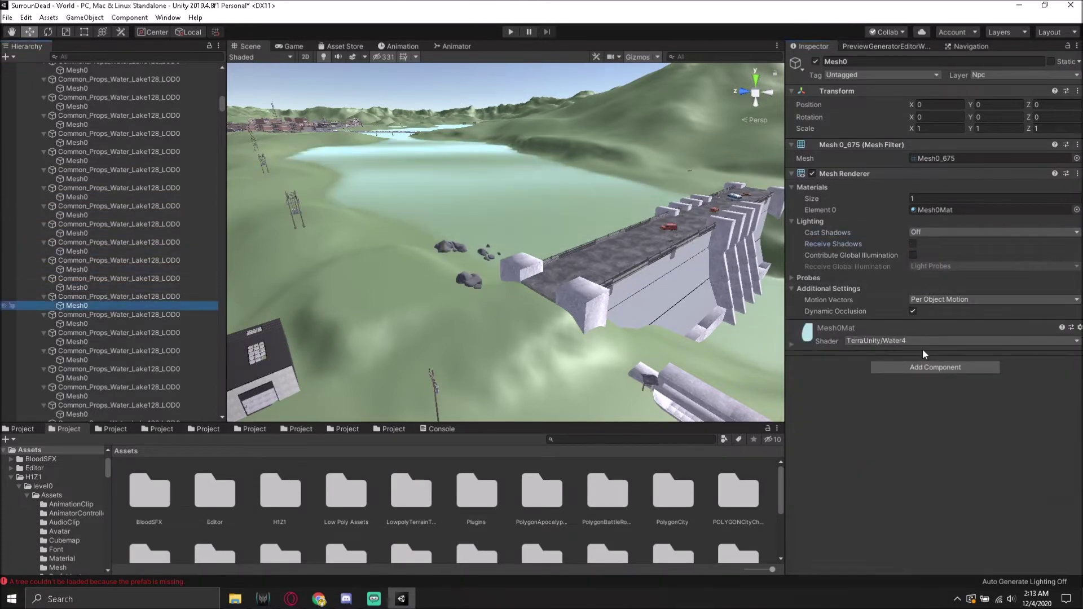
left_click(70, 323)
key("Down")
key("Down")
key("Down")
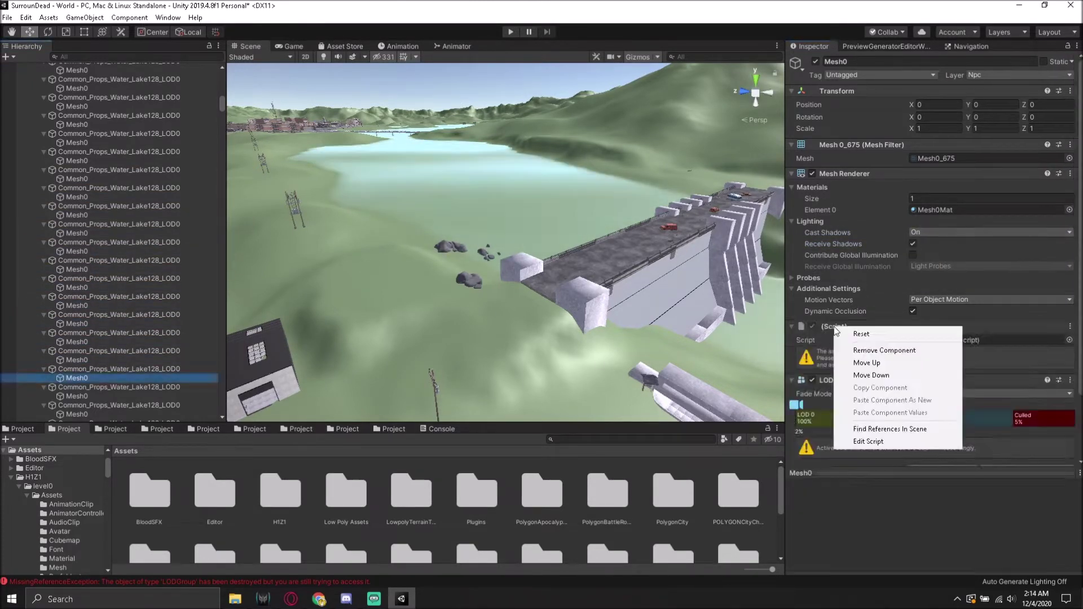
left_click(77, 142)
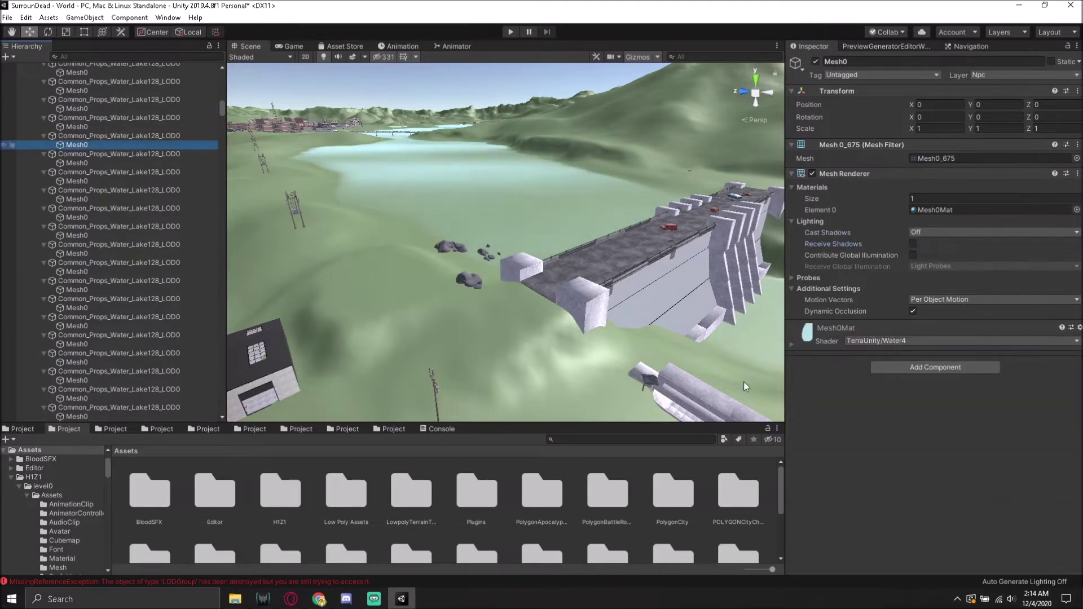
key("Down")
key("Down")
key("Down")
key("Down")
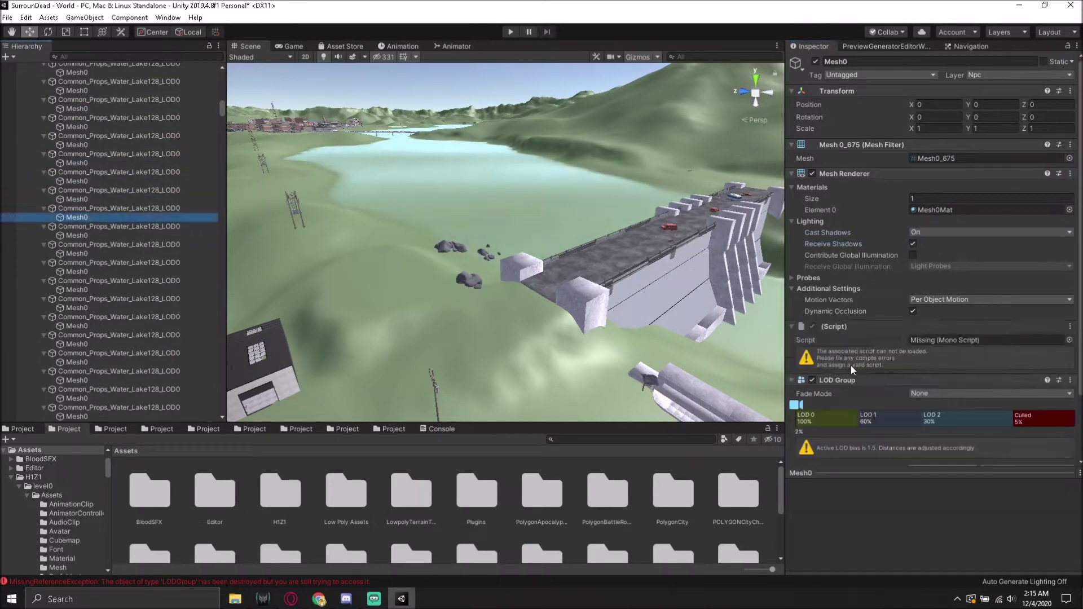
key("Down")
key("Down")
key("Down")
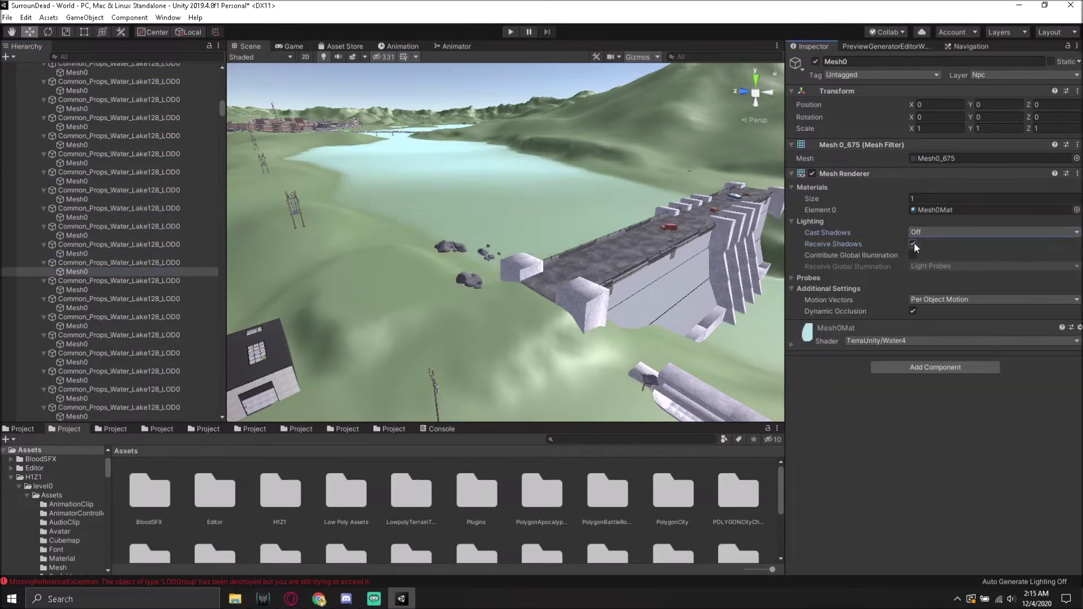
key("Down")
key("Down")
key("Down")
key("Down")
key("Down")
key("Down")
key("Down")
key("Down")
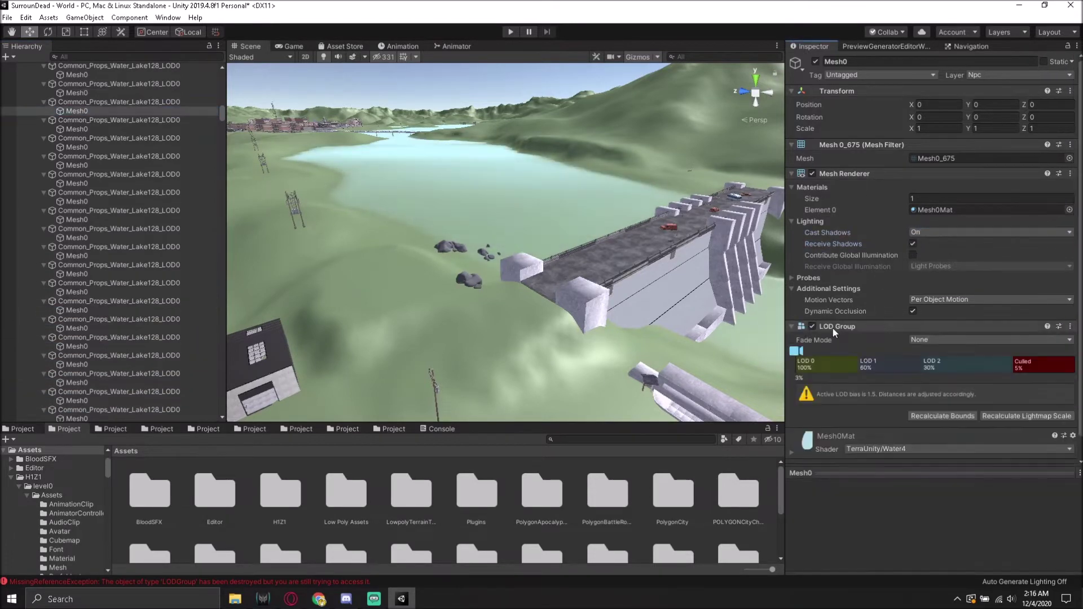
key("Down")
key("Down")
Step: Check the missing script components on the next Mesh0 objects, removing one of them
key("Down")
key("Down")
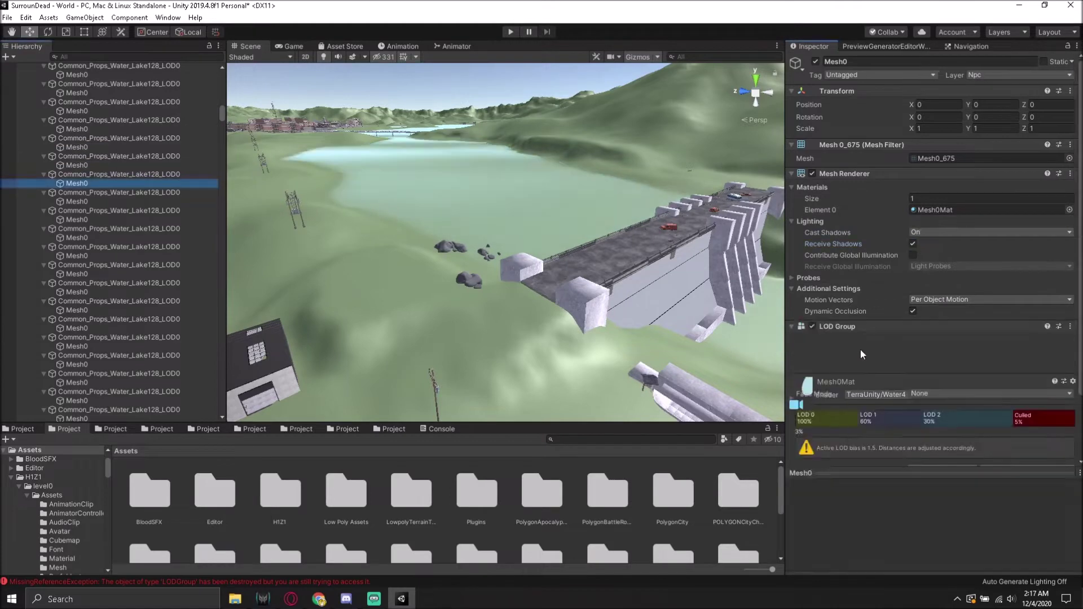
right_click(863, 327)
key("Escape")
key("Down")
key("Down")
key("Down")
right_click(844, 330)
key("Escape")
key("Down")
key("Down")
right_click(846, 330)
key("Escape")
key("Down")
key("Down")
right_click(831, 332)
left_click(855, 348)
Step: Remove the LOD Group from the next Lake128 Mesh0
key("Down")
key("Down")
key("Down")
key("Down")
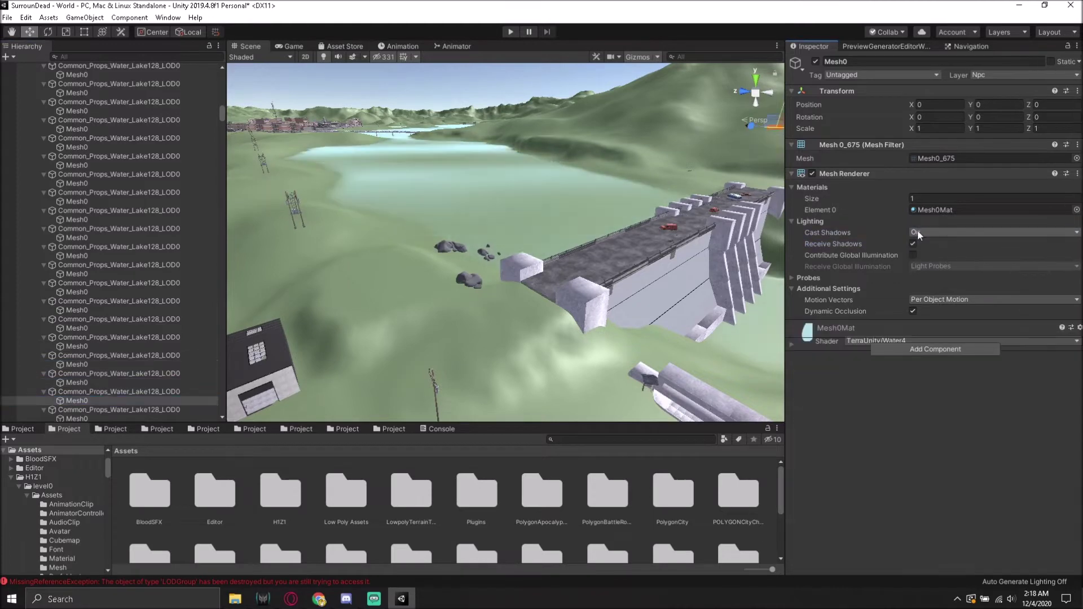
right_click(846, 329)
key("Escape")
key("Down")
key("Down")
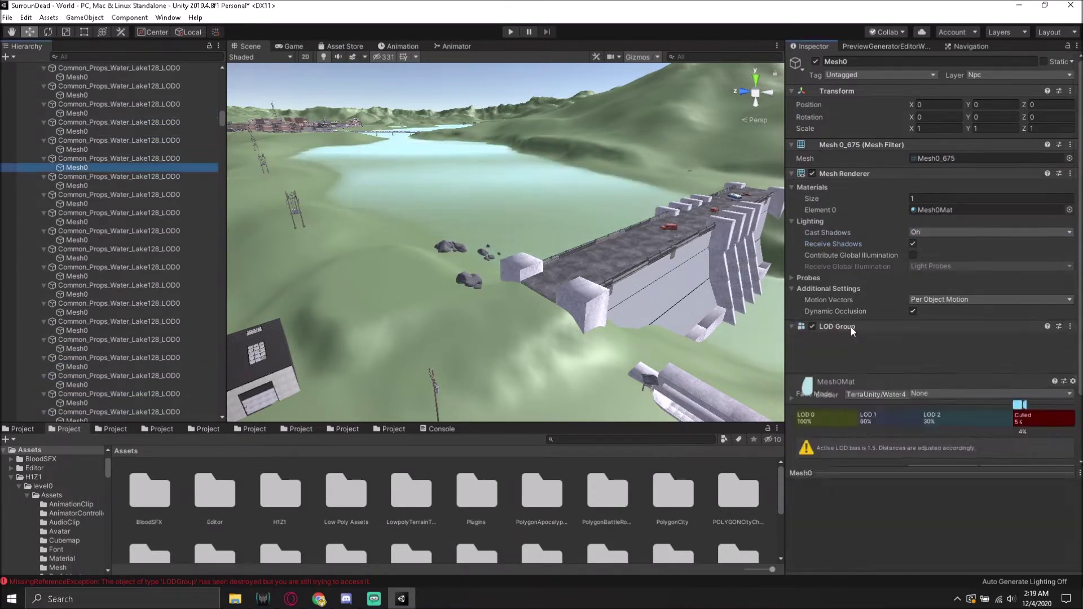
key("Down")
right_click(851, 326)
left_click(874, 342)
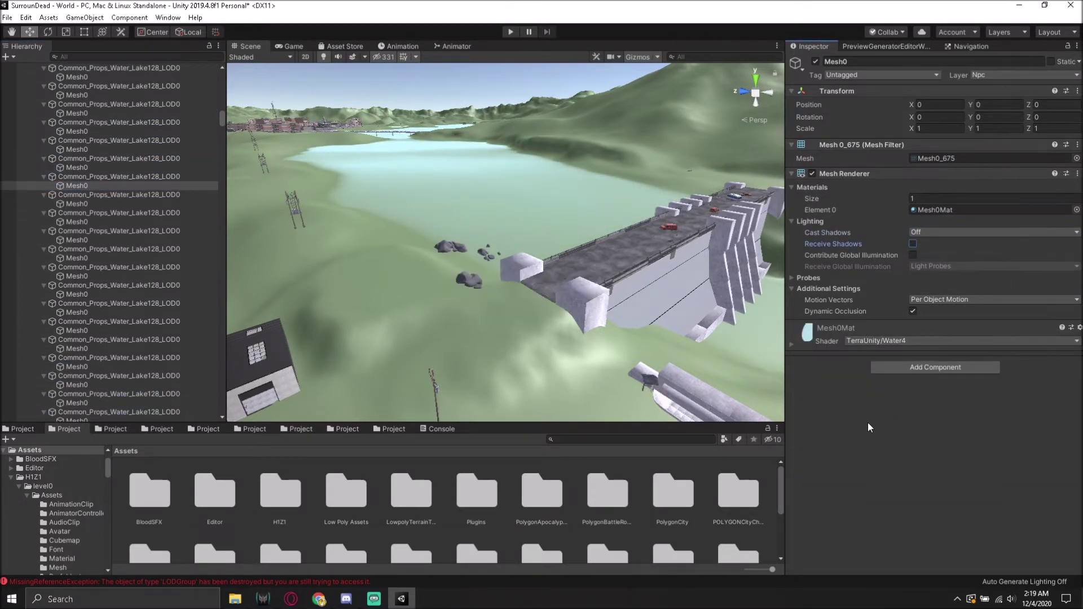
left_click(77, 240)
Step: Review component menus on further Mesh0 objects without changing them
right_click(840, 332)
key("Down")
key("Down")
key("Escape")
key("Down")
right_click(836, 330)
key("Down")
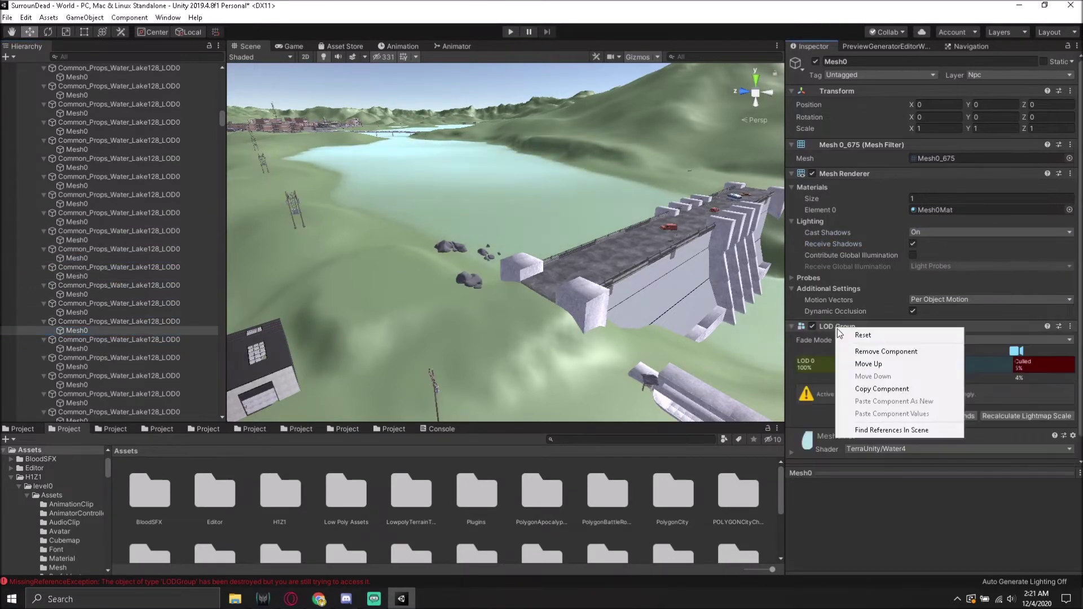
key("Down")
key("Escape")
key("Down")
key("Down")
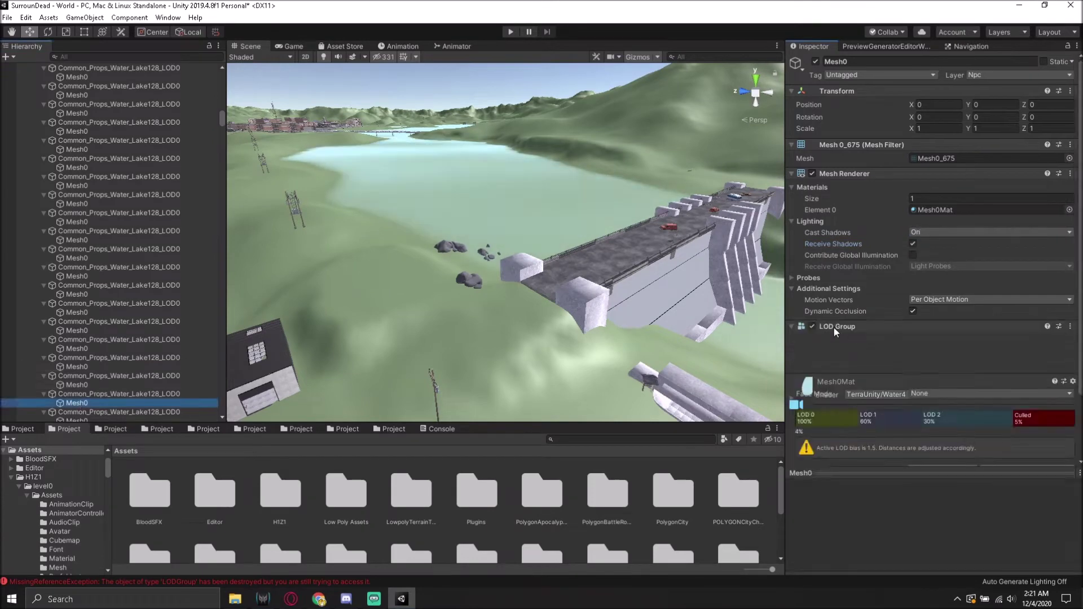
Step: Adjust Cast Shadows on another Mesh0 and review its missing script and LOD Group
left_click(156, 166)
left_click(914, 232)
left_click(916, 248)
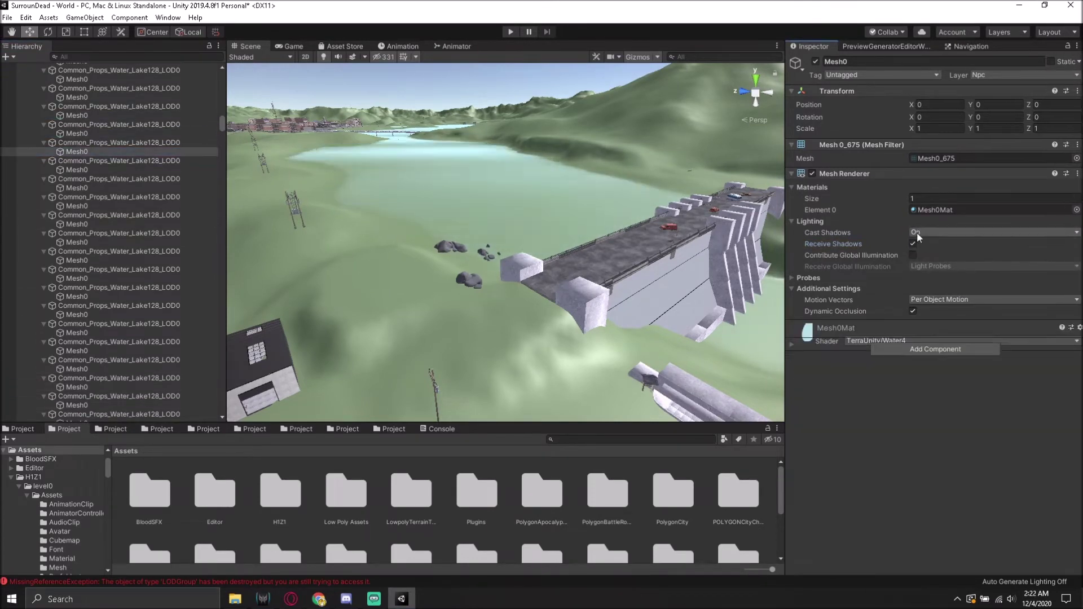
right_click(841, 328)
key("Escape")
key("Down")
key("Down")
key("Down")
key("Down")
key("Down")
key("Down")
key("Down")
key("Down")
Step: Review the LOD Groups on the next several Mesh0 objects, leaving them in place
key("Down")
key("Down")
key("Down")
right_click(835, 326)
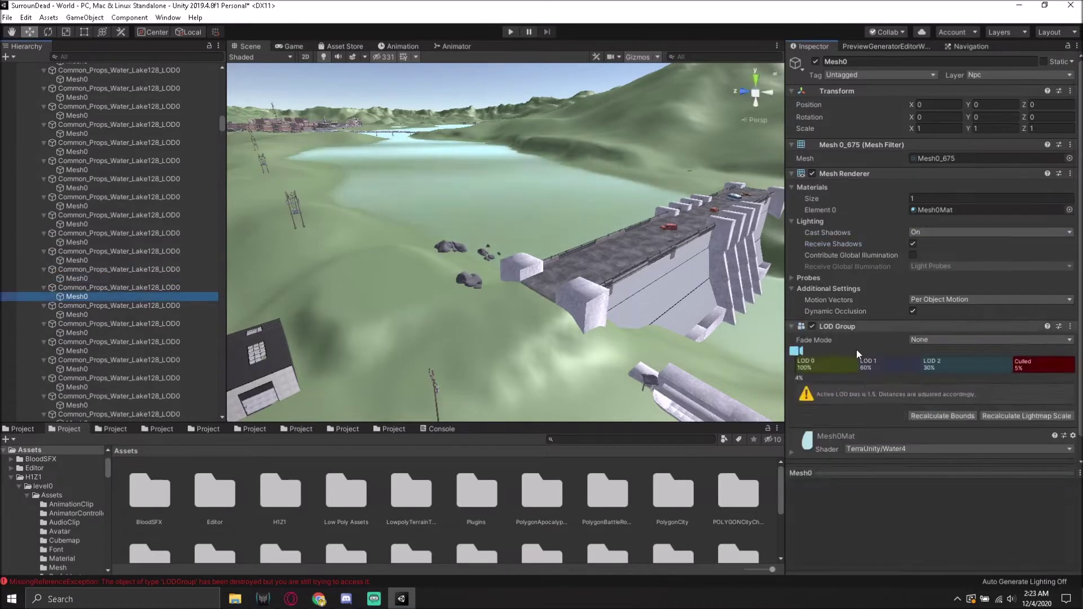
key("Down")
key("Down")
key("Escape")
key("Down")
key("Down")
key("Down")
key("Down")
key("Down")
key("Down")
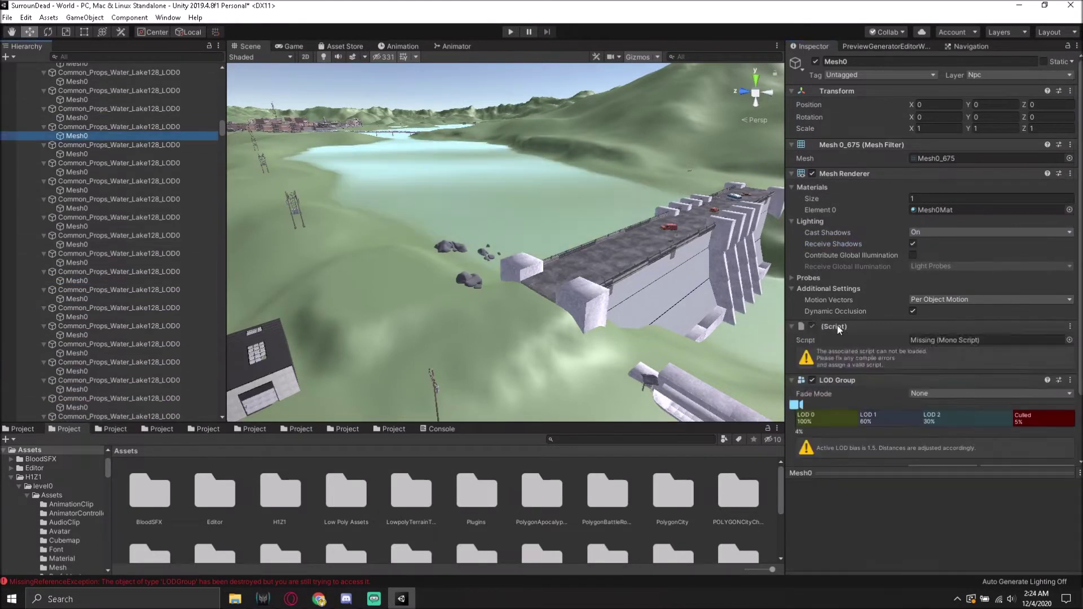
key("Down")
key("Down")
key("Down")
right_click(836, 329)
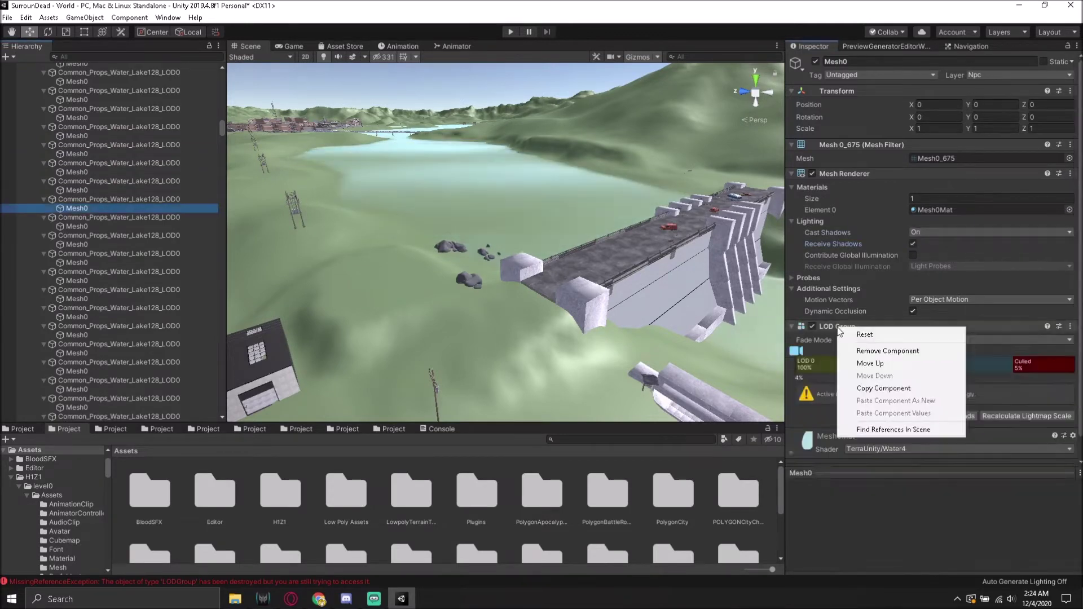
key("Escape")
key("Down")
key("Down")
key("Down")
right_click(836, 328)
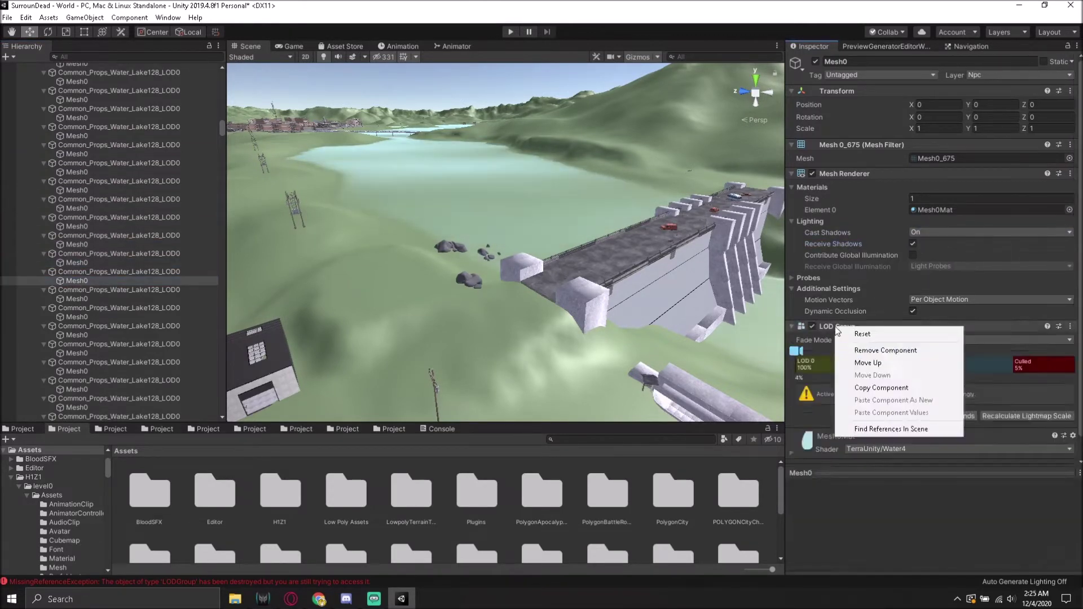
key("Escape")
key("Down")
key("Down")
right_click(839, 327)
key("Escape")
key("Down")
key("Down")
key("Down")
Step: Remove the LOD Groups from the following Mesh0 water objects
key("Down")
key("Down")
key("Down")
key("Down")
key("Down")
key("Down")
key("Down")
key("Down")
right_click(837, 326)
left_click(865, 350)
key("Down")
key("Down")
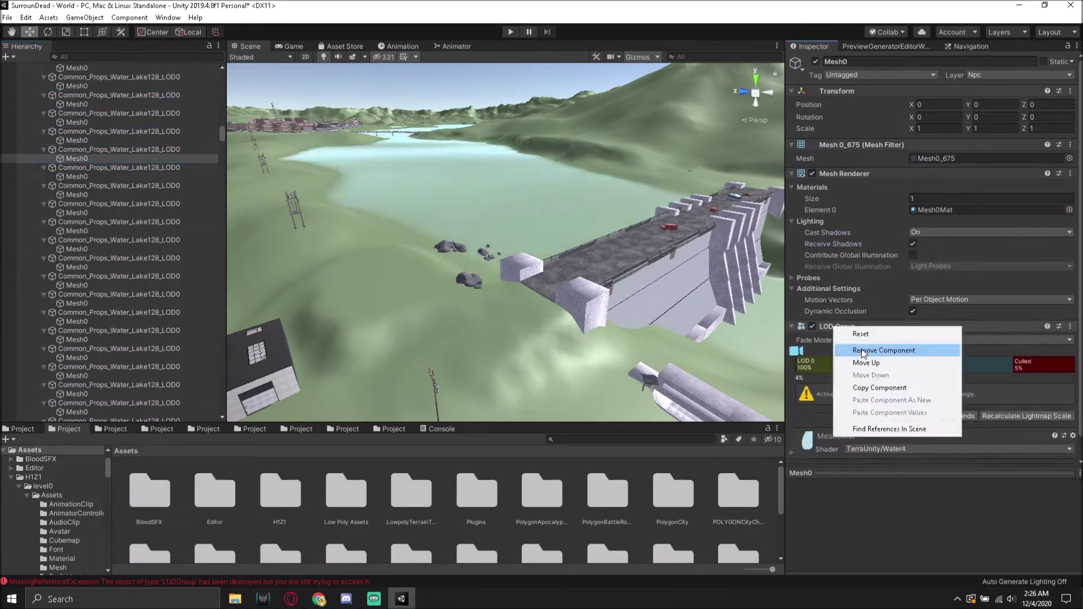
right_click(836, 326)
left_click(865, 350)
key("Down")
key("Down")
key("Down")
key("Down")
right_click(836, 328)
left_click(859, 347)
key("Down")
key("Down")
key("Down")
Step: Turn off shadow casting on two Mesh0 objects and remove their missing script components
left_click(919, 231)
left_click(932, 244)
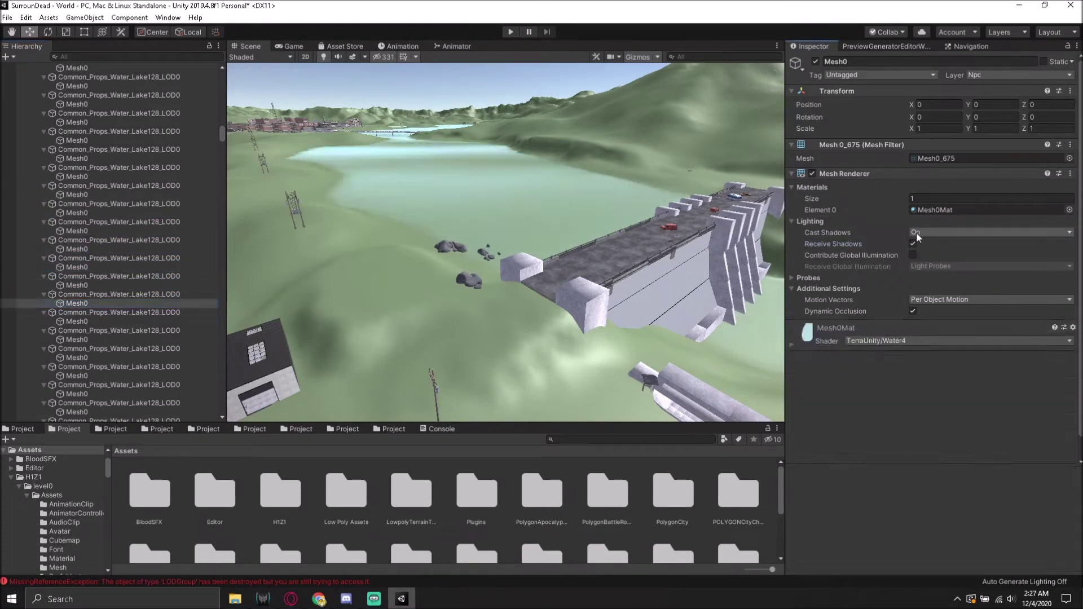
key("Down")
key("Down")
key("Down")
left_click(921, 232)
left_click(931, 245)
right_click(833, 328)
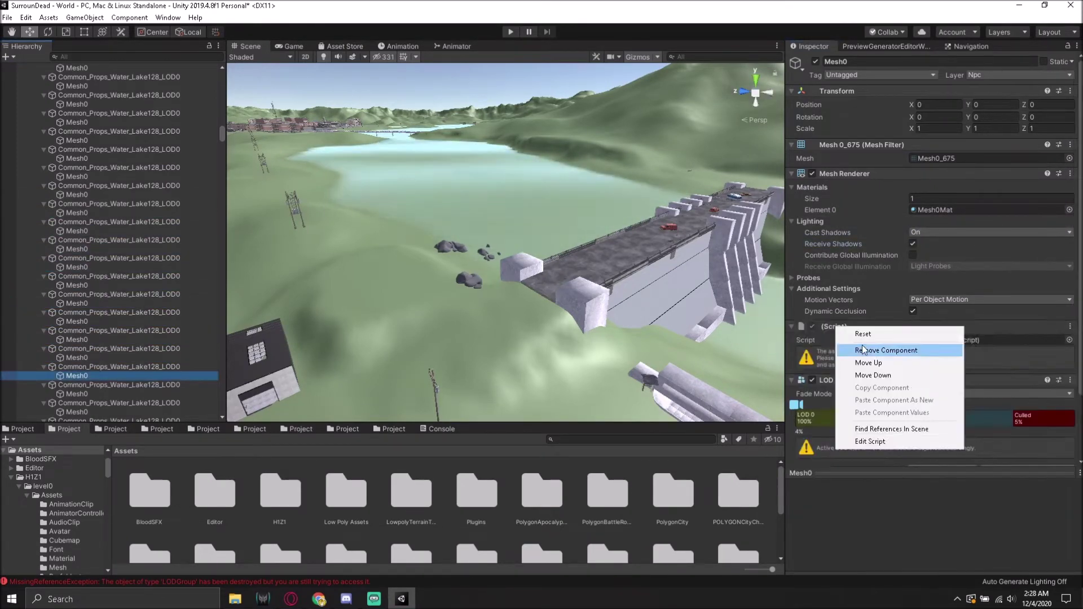
left_click(834, 350)
right_click(834, 327)
left_click(834, 351)
key("Down")
key("Down")
right_click(836, 327)
left_click(846, 352)
Step: Strip LOD Groups and a missing script component from the next Mesh0 objects
key("Down")
key("Down")
key("Down")
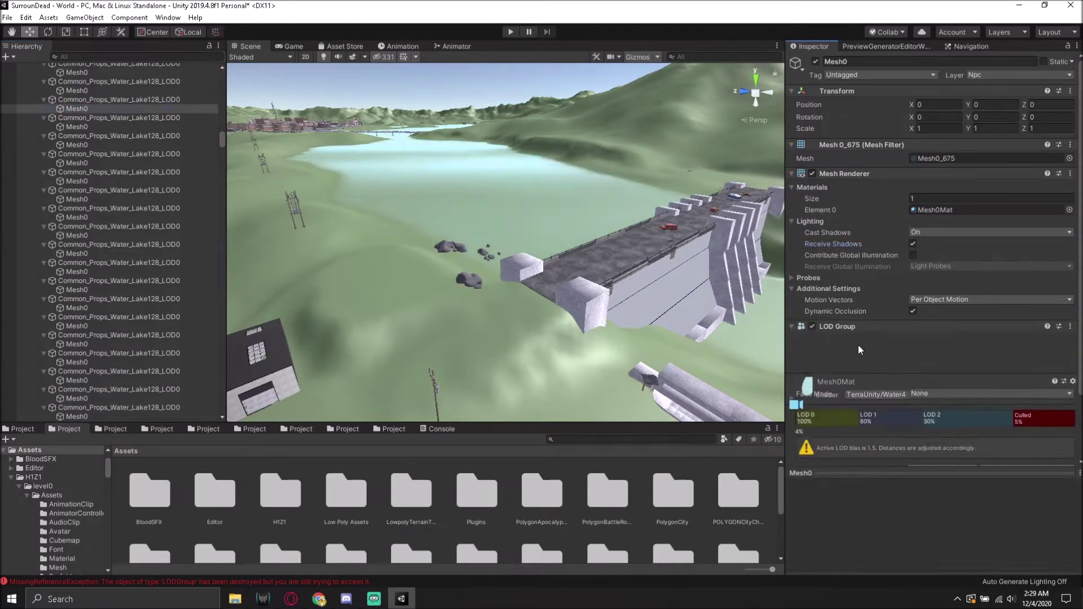
key("Down")
key("Down")
key("Down")
right_click(836, 327)
left_click(846, 352)
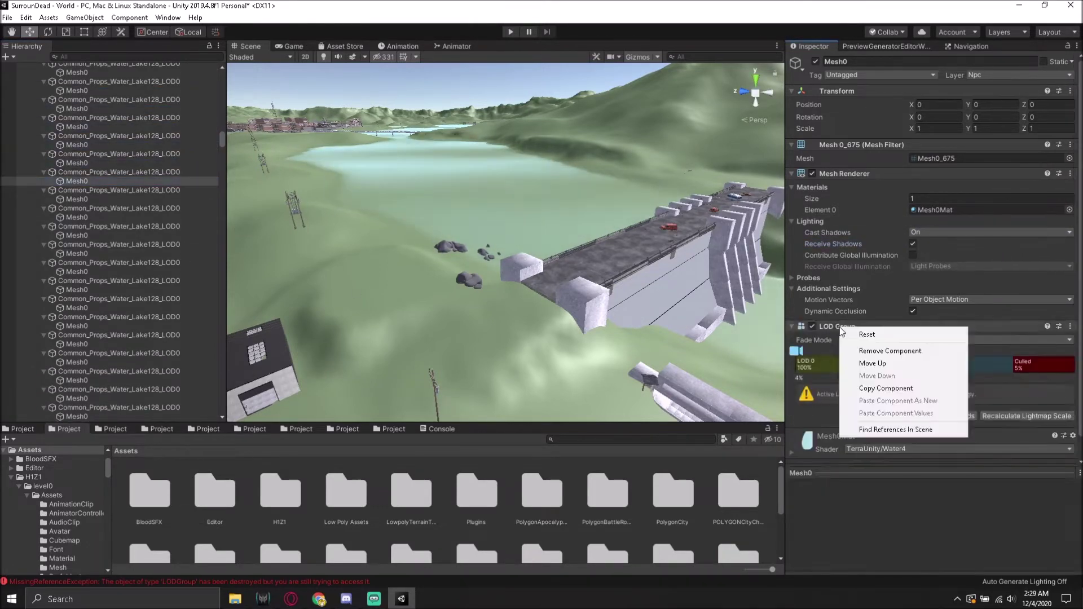
key("Down")
key("Down")
key("Down")
right_click(837, 327)
left_click(868, 350)
key("Down")
key("Down")
key("Down")
right_click(835, 327)
left_click(836, 351)
right_click(839, 327)
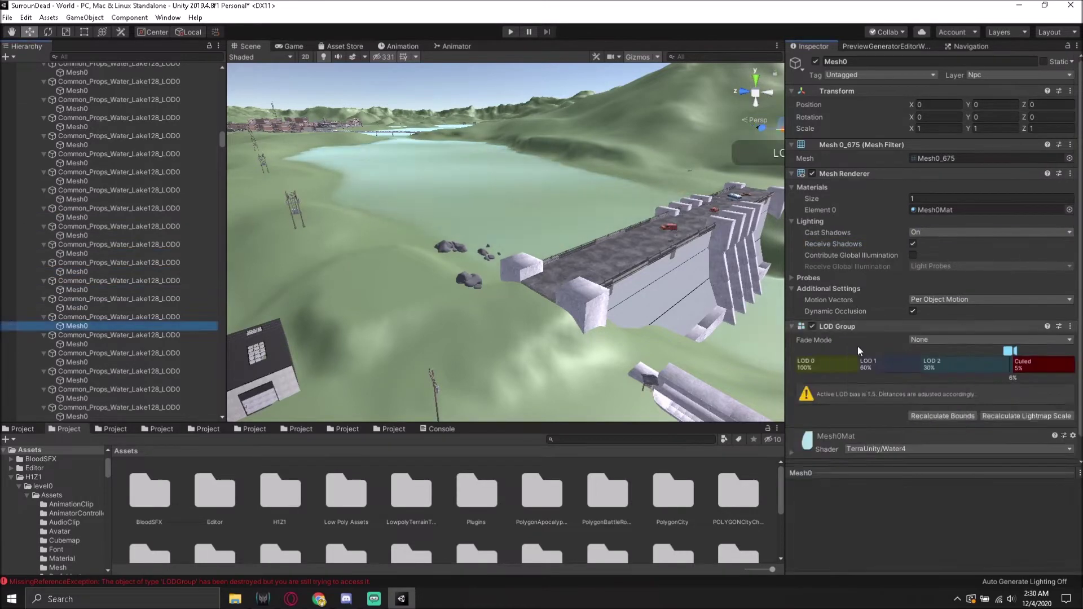
left_click(868, 351)
key("Down")
key("Down")
key("Down")
key("Down")
key("Down")
key("Down")
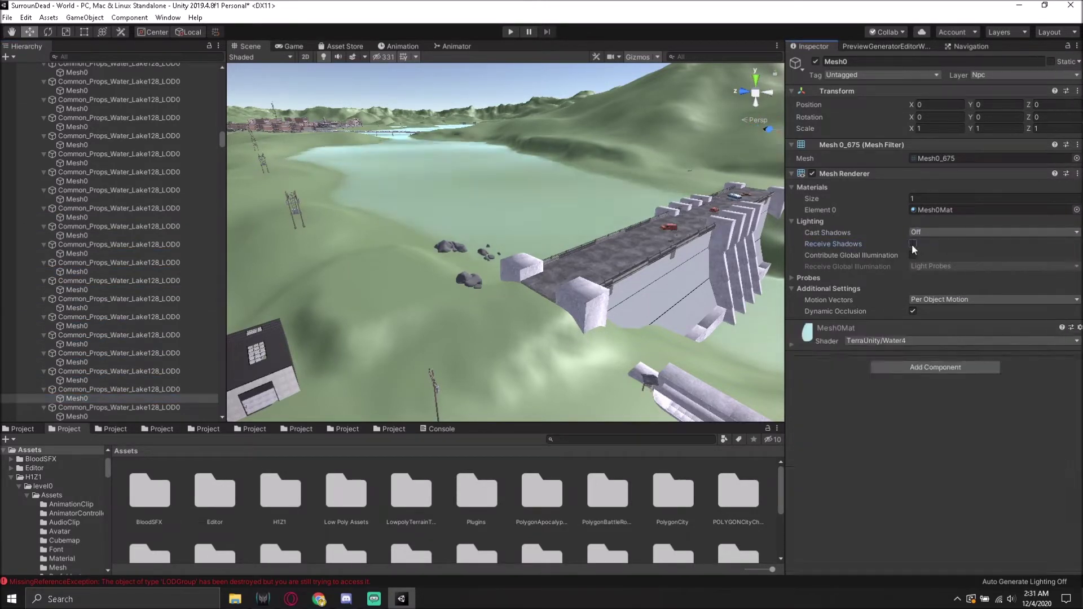
Step: Remove LOD Groups from two more Mesh0 objects and check the remaining ones
right_click(860, 328)
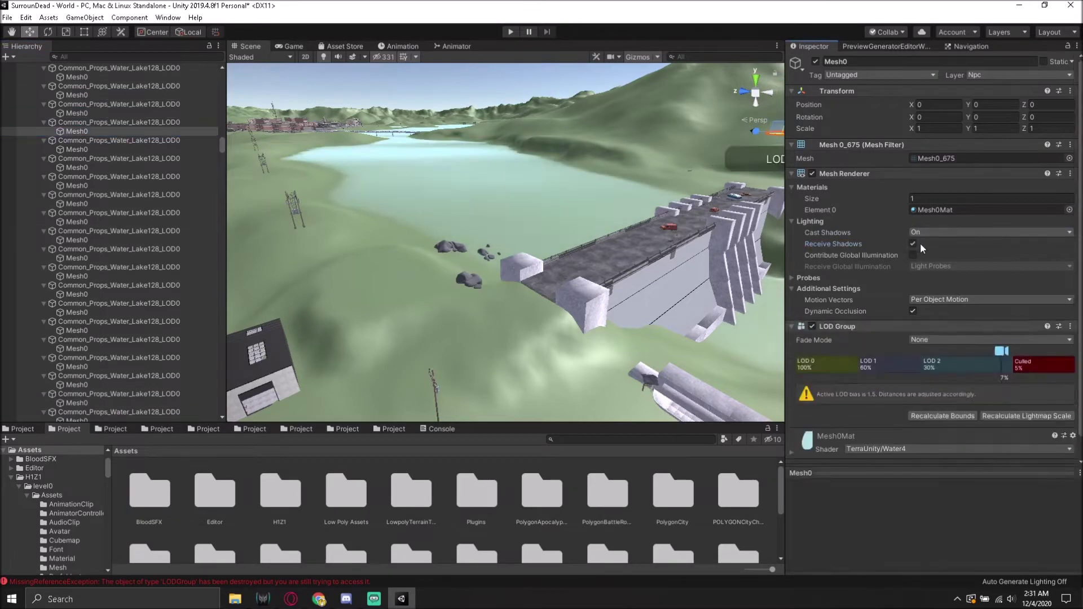
left_click(894, 350)
key("Down")
key("Down")
key("Down")
right_click(839, 326)
left_click(859, 348)
key("Down")
key("Down")
key("Down")
key("Down")
key("Down")
key("Down")
key("Down")
key("Down")
key("Down")
key("Down")
key("Down")
key("Down")
key("Down")
key("Down")
key("Down")
key("Down")
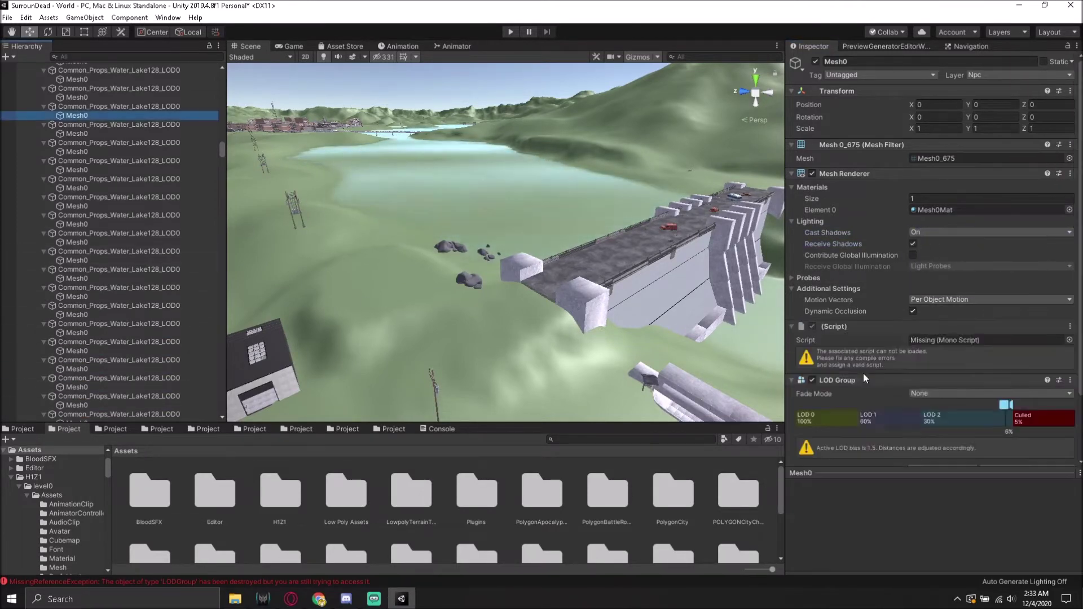
key("Down")
key("Down")
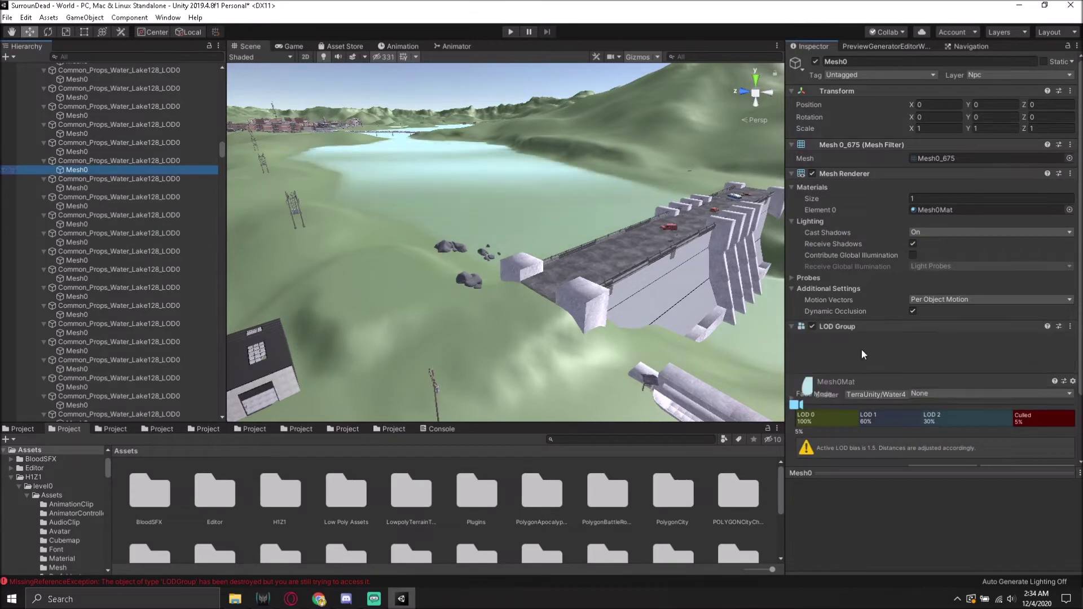
key("Down")
key("Down")
left_click(109, 225)
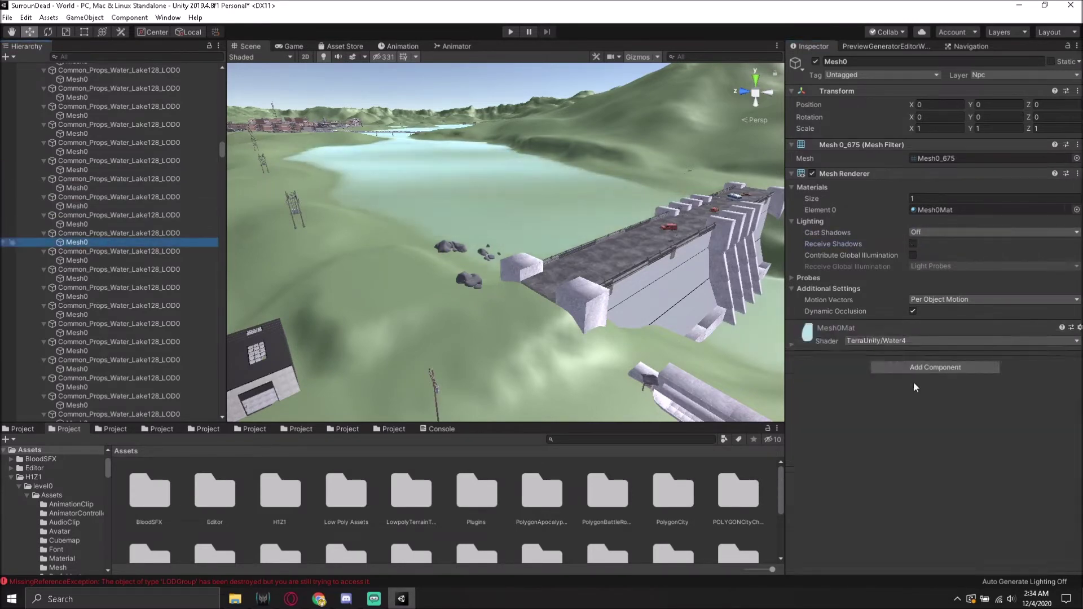
key("Down")
key("Down")
key("Down")
key("Down")
key("Down")
key("Down")
key("Down")
right_click(860, 324)
key("Escape")
key("Down")
Step: Step through the Mesh0 objects, removing one LOD Group and one missing script component
right_click(837, 333)
key("Escape")
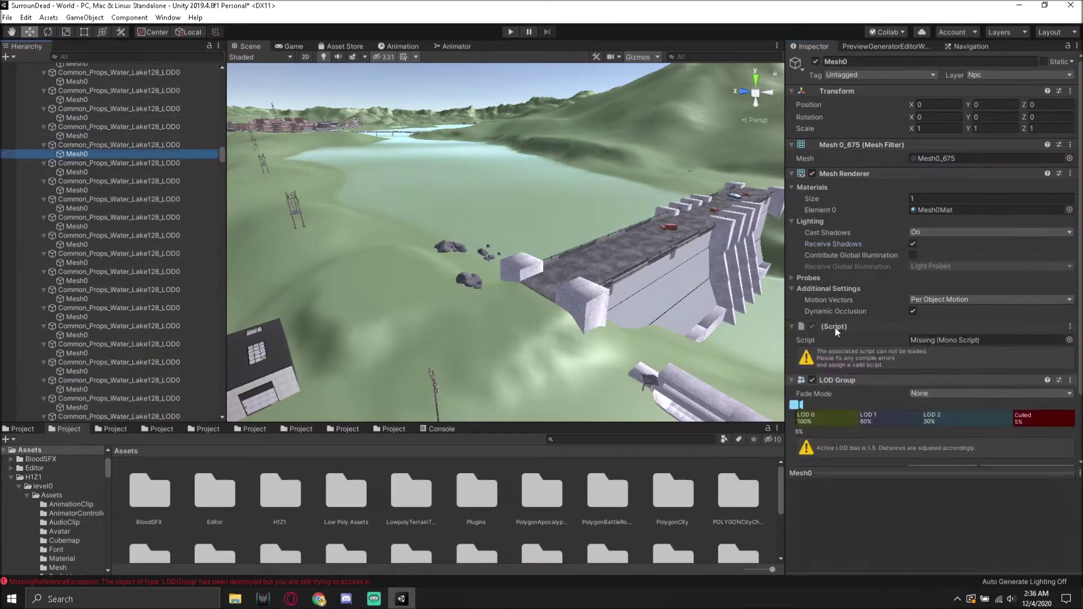
key("Down")
key("Down")
key("Down")
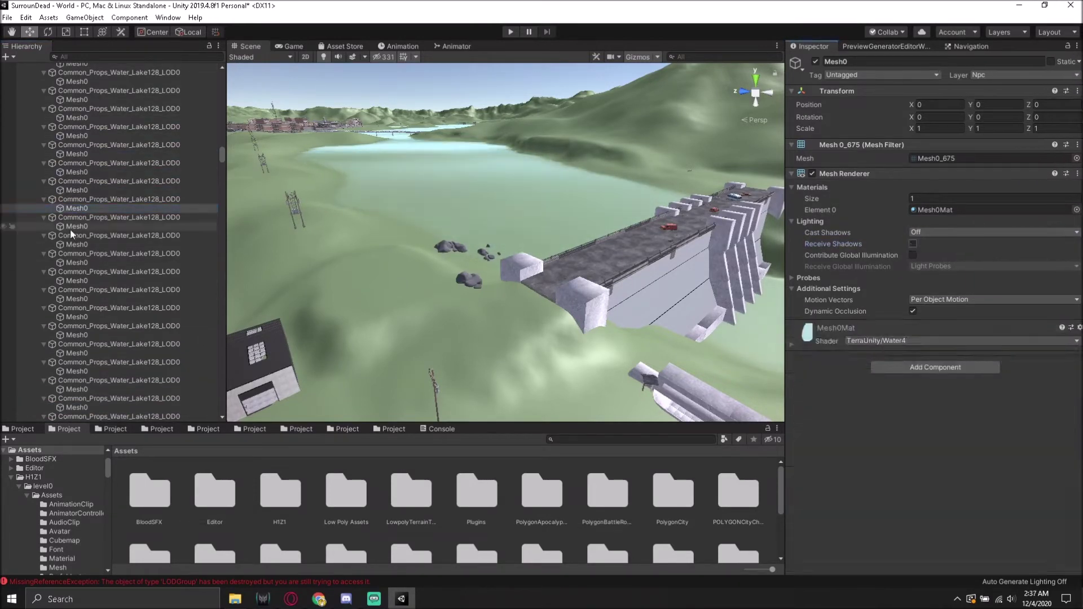
key("Down")
key("Down")
key("Down")
key("Down")
key("Down")
key("Down")
key("Down")
key("Down")
right_click(840, 328)
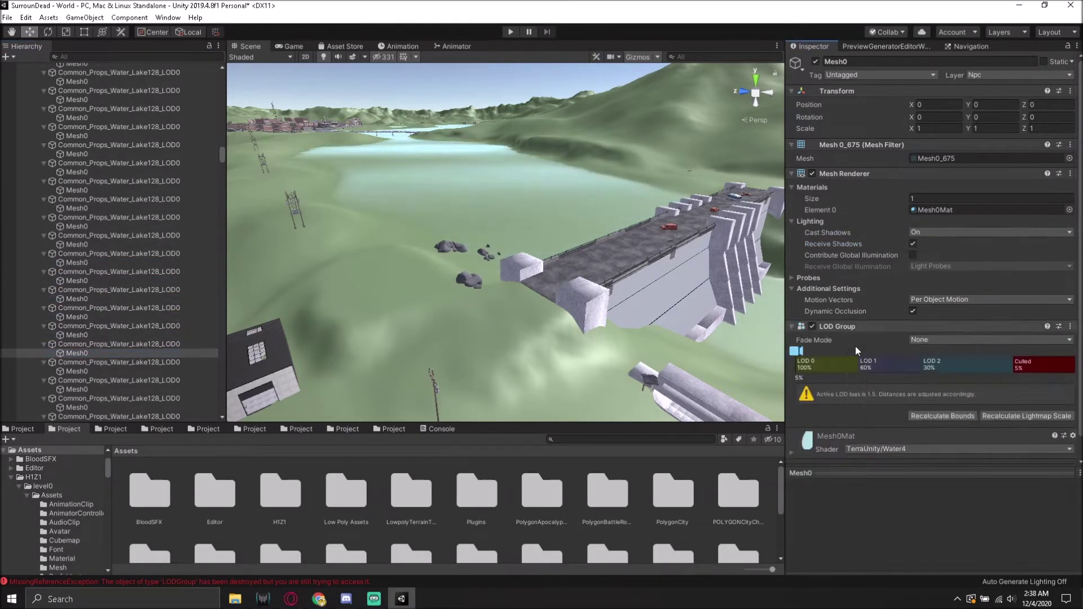
left_click(889, 349)
Step: Remove the LOD Groups from the next two Mesh0 objects
key("Down")
right_click(839, 331)
left_click(861, 350)
key("Down")
key("Down")
key("Down")
key("Down")
key("Down")
key("Down")
key("Down")
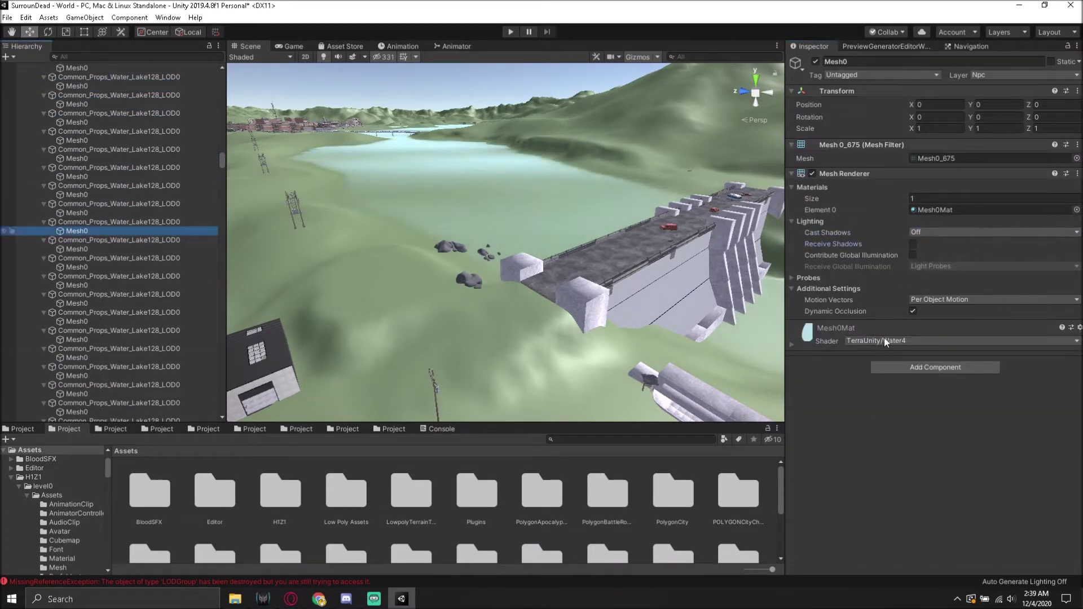
key("Down")
key("Down")
key("Down")
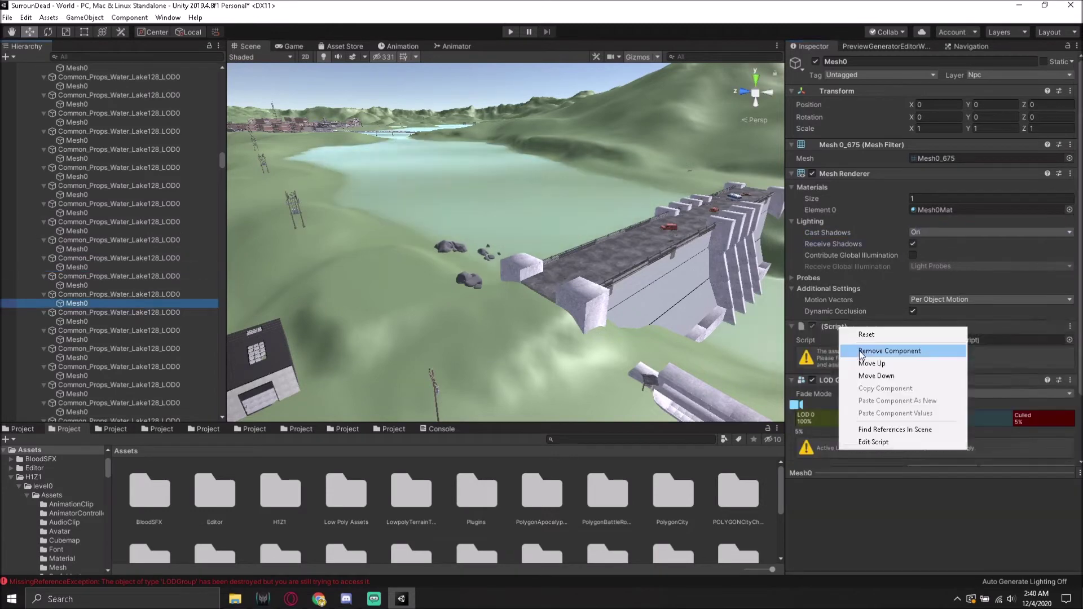
Step: Remove a missing script and another unwanted component from the following Mesh0 objects
key("Down")
right_click(851, 327)
left_click(860, 350)
key("Down")
key("Down")
right_click(852, 327)
left_click(861, 350)
key("Down")
key("Down")
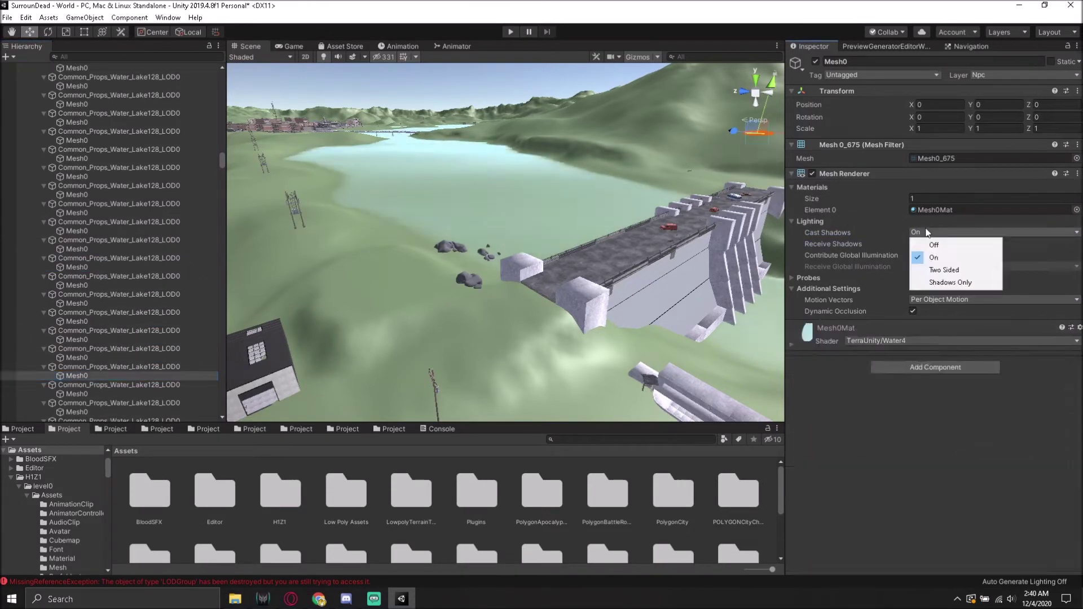
key("Down")
key("Down")
right_click(839, 330)
left_click(844, 350)
key("Down")
key("Down")
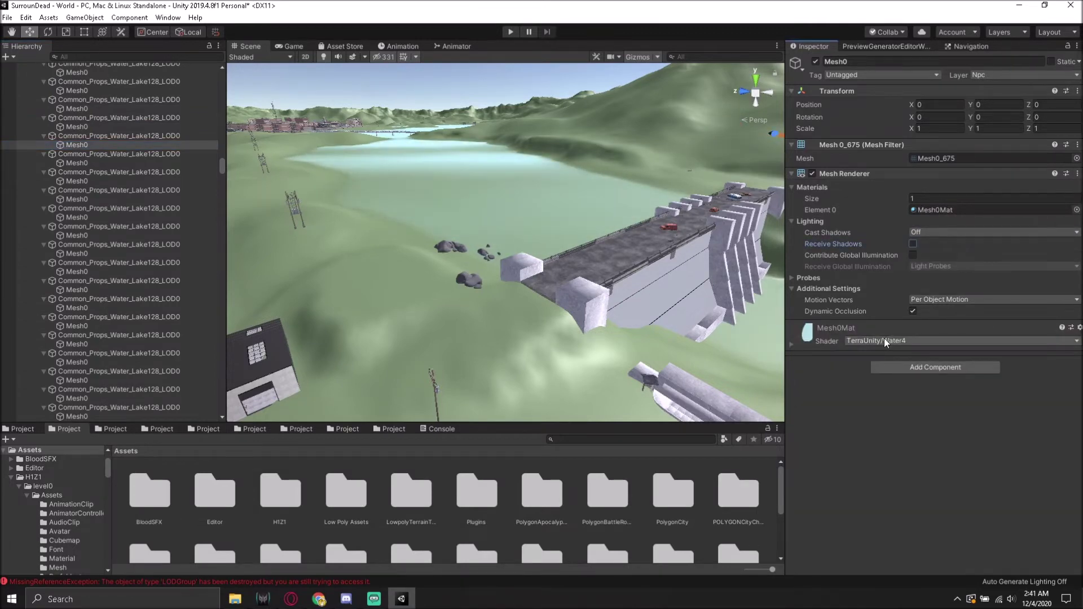
key("Down")
key("Down")
right_click(852, 328)
left_click(861, 347)
Step: Set Cast Shadows to Off on the next two Mesh0 objects
key("Down")
key("Down")
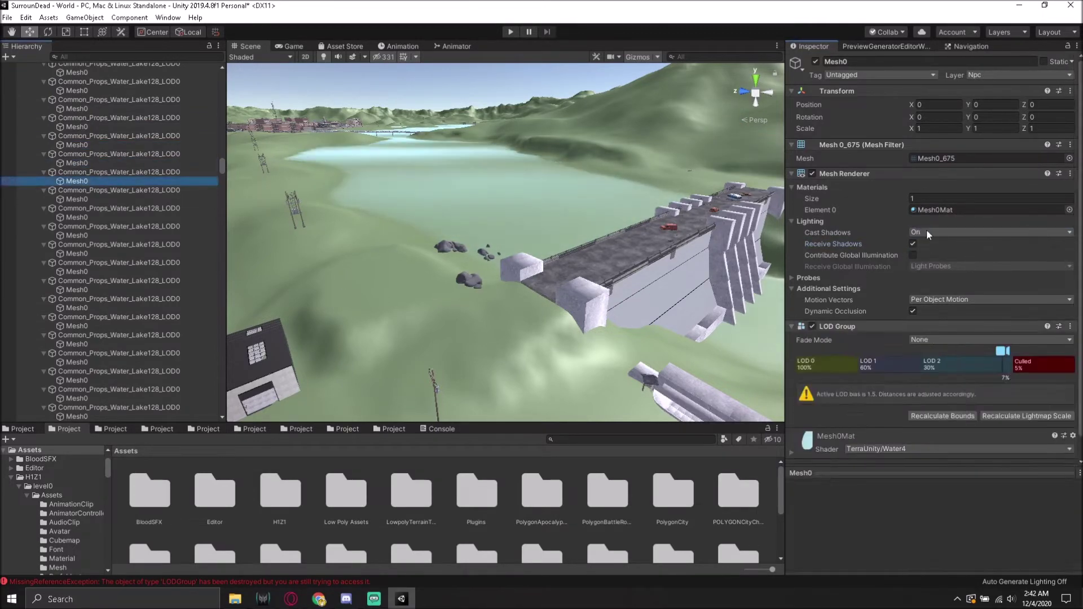
key("Down")
key("Down")
key("Down")
left_click(926, 232)
left_click(934, 244)
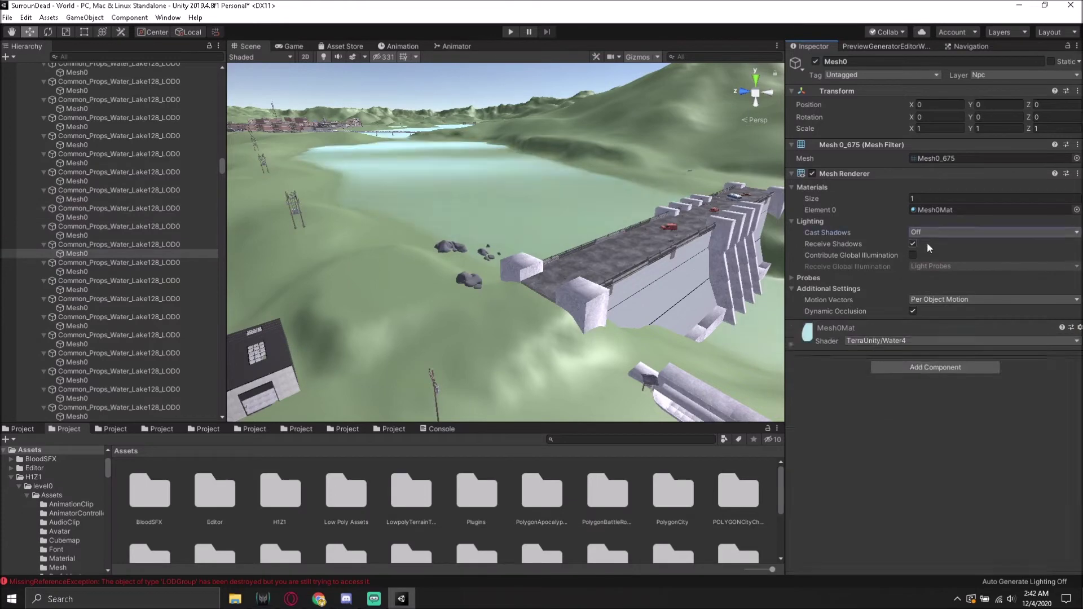
key("Down")
key("Down")
key("Down")
left_click(933, 244)
Step: Move through several more Mesh0 objects, opening their missing-script component options
key("Down")
key("Down")
key("Down")
key("Down")
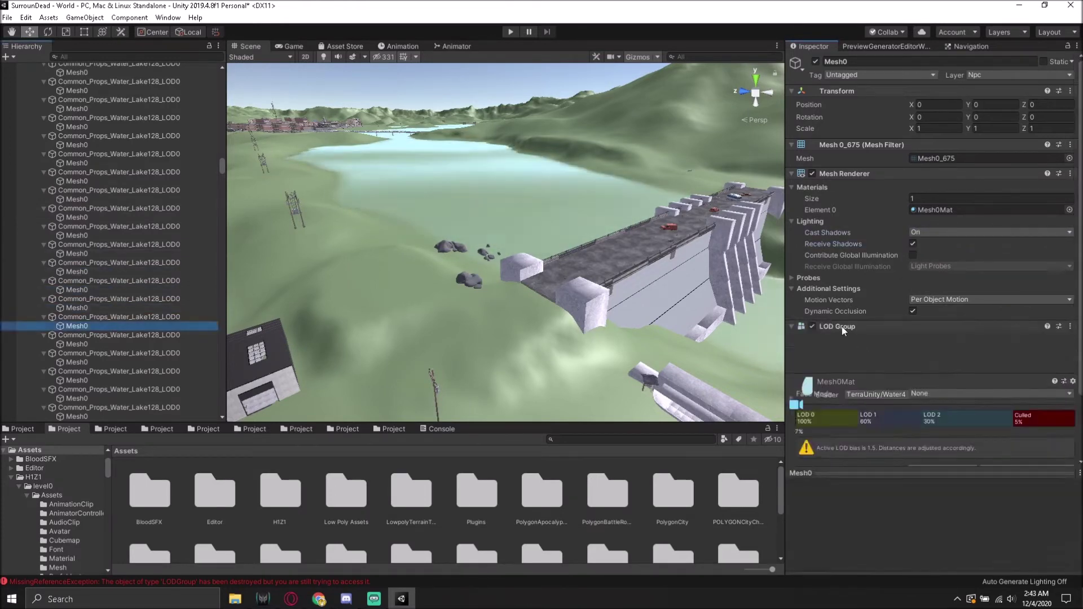
key("Down")
key("Down")
key("Down")
key("Down")
key("Down")
key("Down")
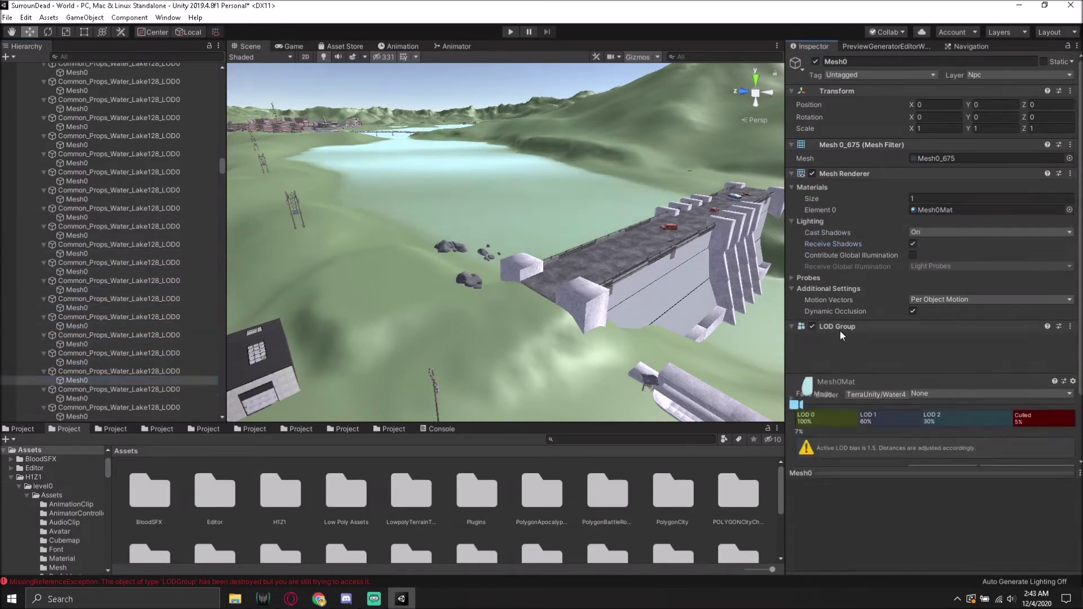
key("Down")
key("Down")
key("Down")
key("Down")
key("Down")
key("Down")
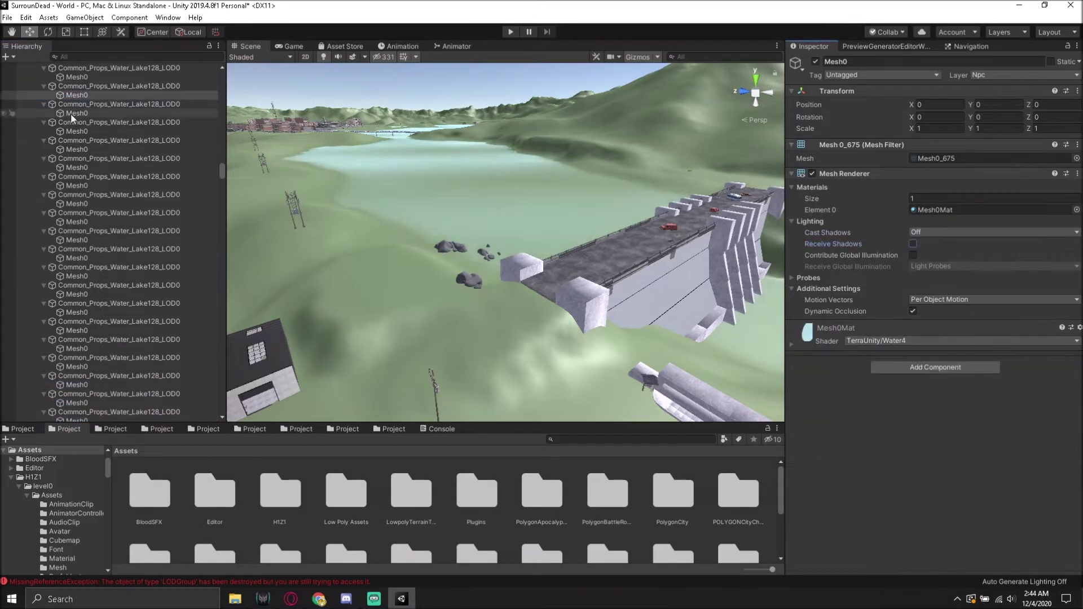
key("Down")
key("Down")
key("Down")
key("Down")
key("Down")
key("Down")
key("Down")
right_click(849, 331)
key("Down")
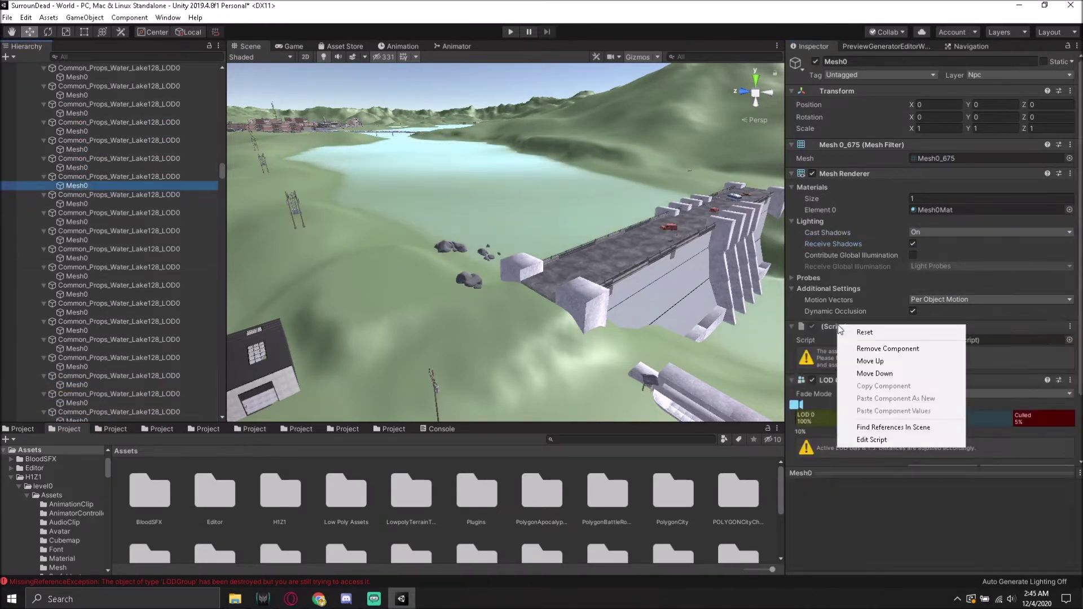
key("Down")
right_click(833, 326)
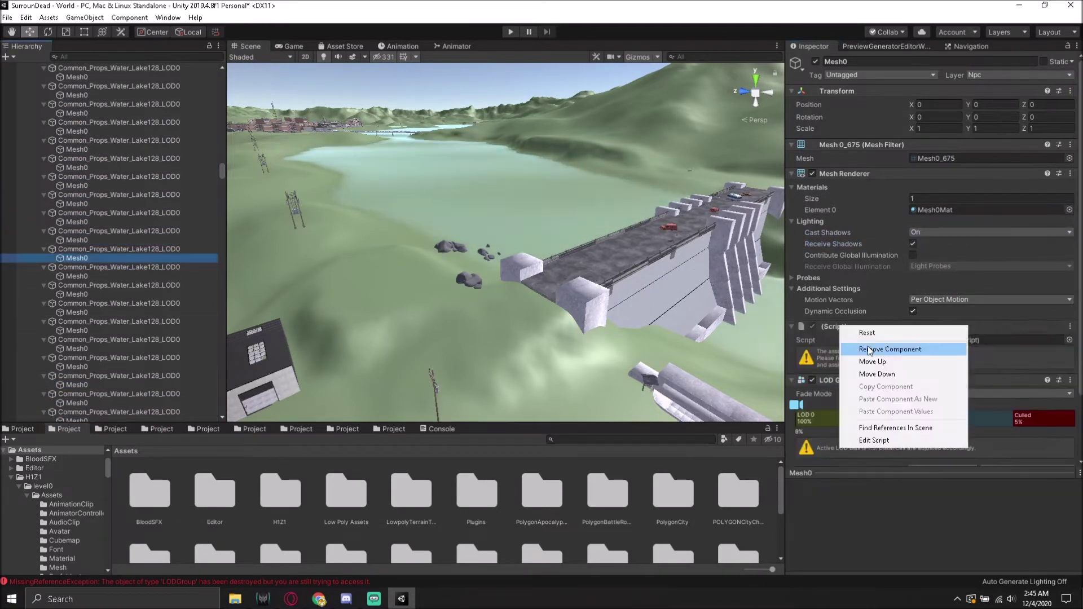
key("Down")
key("Down")
key("Down")
key("Down")
right_click(841, 332)
key("Down")
key("Down")
key("Down")
key("Down")
Step: Turn shadow casting Off on another Mesh0 and remove an unwanted component further down
left_click(920, 233)
left_click(920, 233)
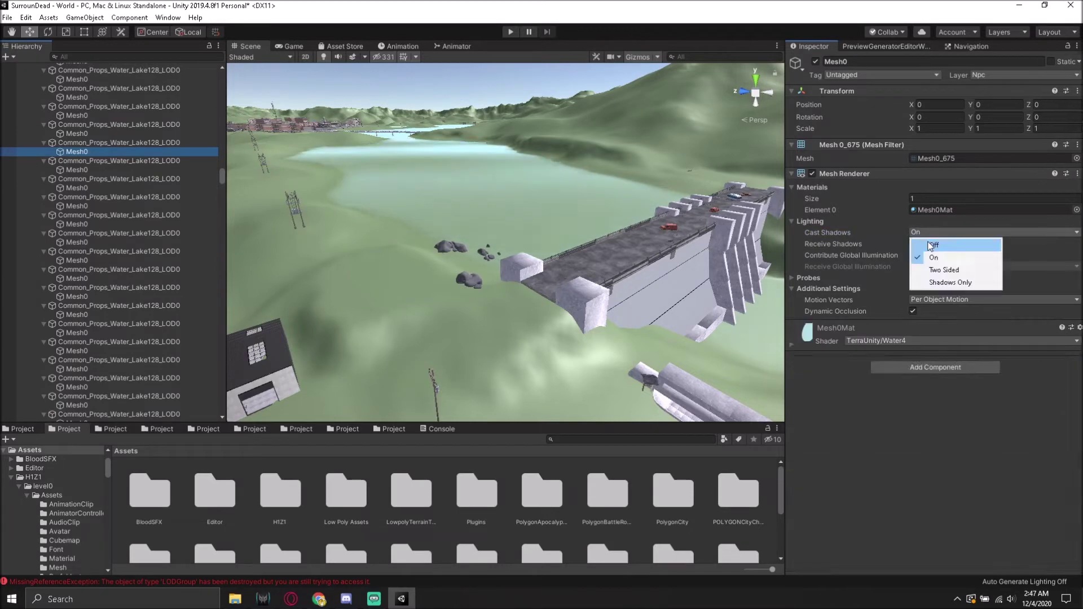
left_click(931, 246)
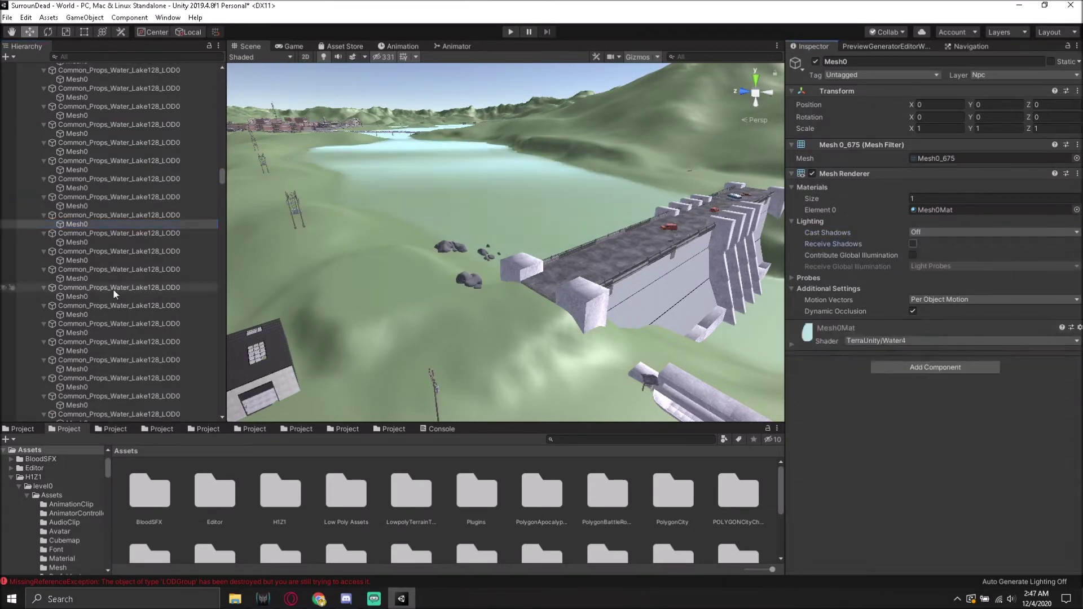
key("Down")
key("Down")
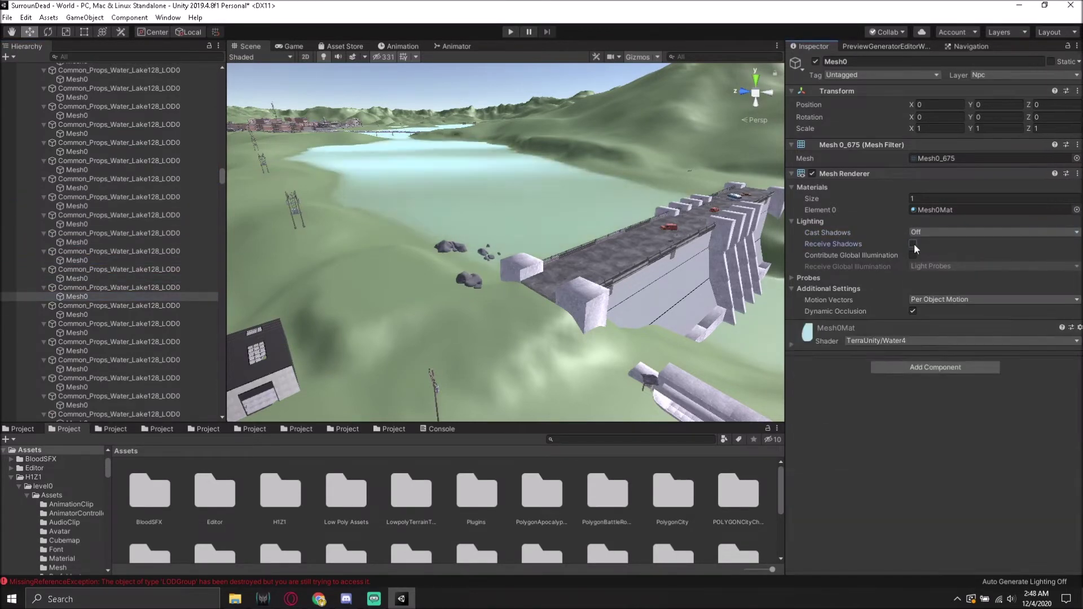
key("Down")
key("Down")
key("Down")
key("Down")
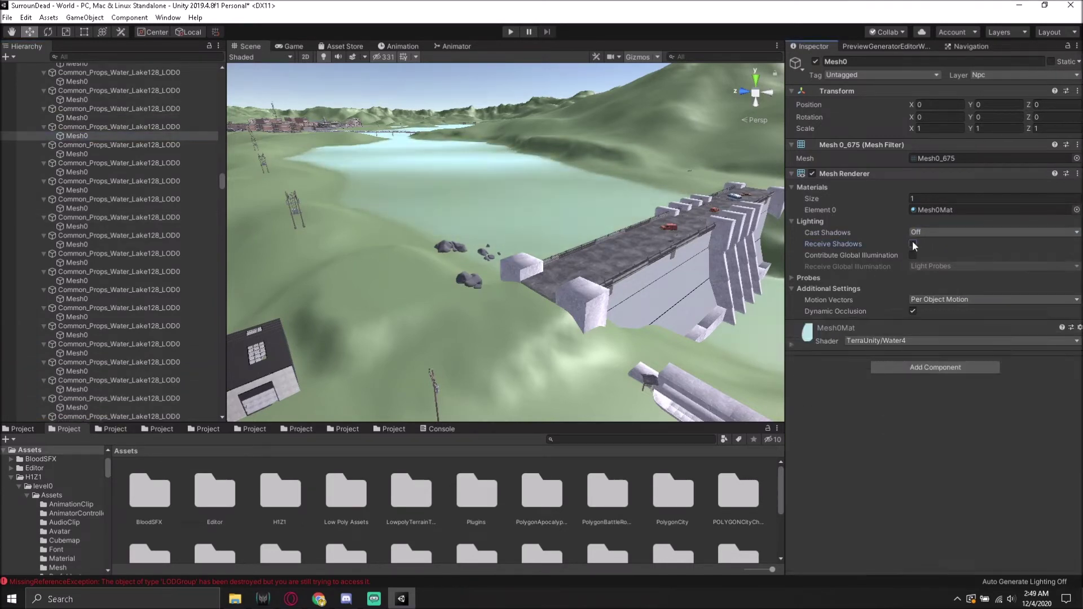
key("Down")
key("Down")
Step: Remove an LOD Group and another unwanted component from the next Mesh0 objects
key("Down")
key("Down")
key("Down")
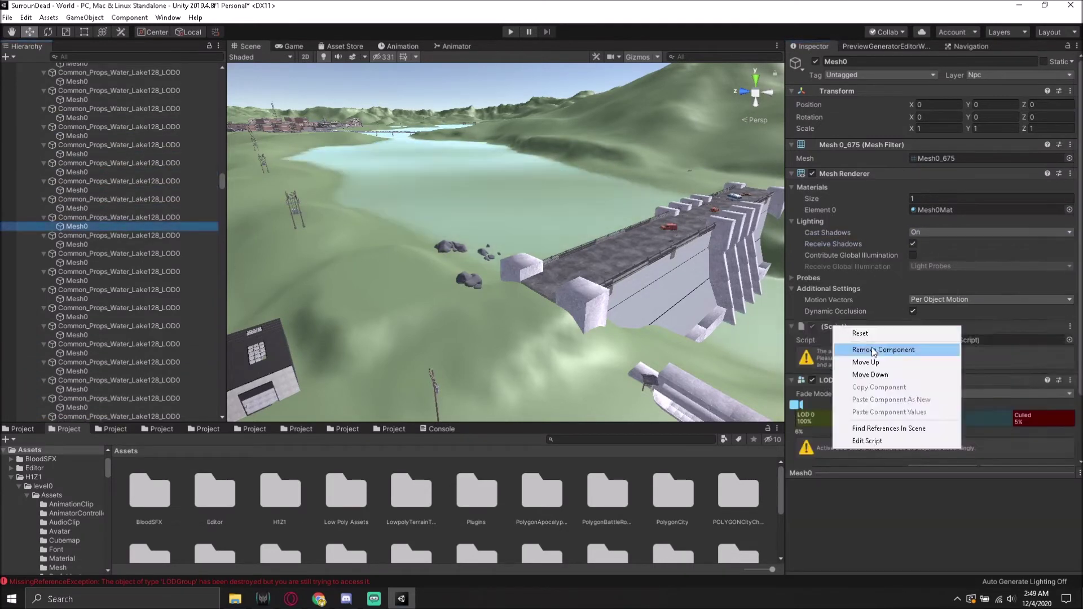
right_click(835, 327)
left_click(869, 351)
key("Down")
key("Down")
key("Down")
right_click(835, 327)
left_click(864, 347)
key("Down")
key("Down")
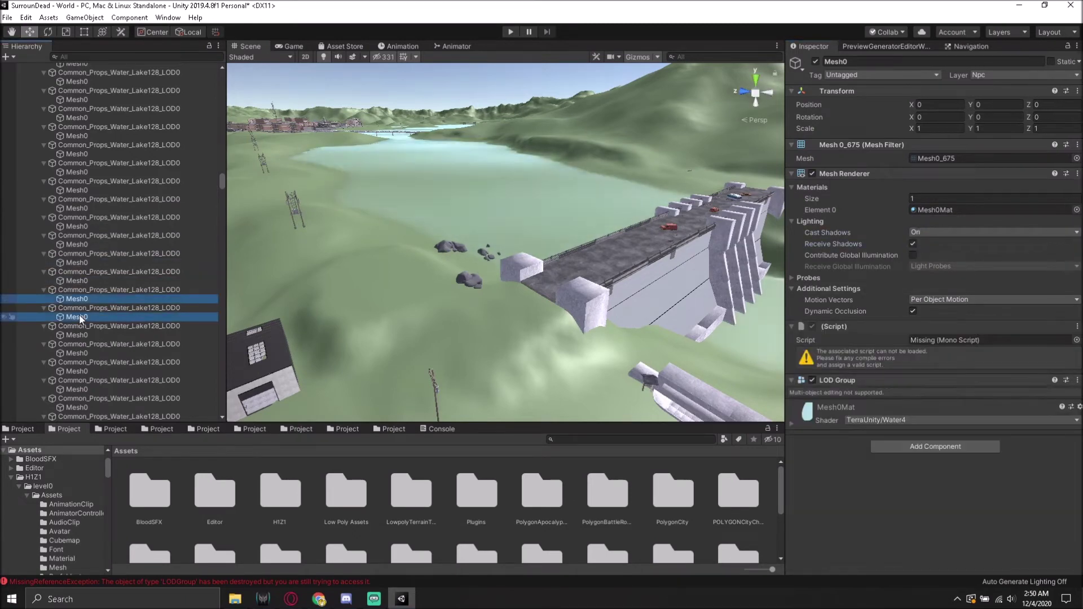
right_click(835, 327)
left_click(863, 347)
Step: Select five Mesh0 rows and remove their missing script and LOD Group components
left_click(76, 317)
left_click(77, 335)
left_click(77, 353, "ctrl")
left_click(77, 371, "ctrl")
left_click(77, 389, "ctrl")
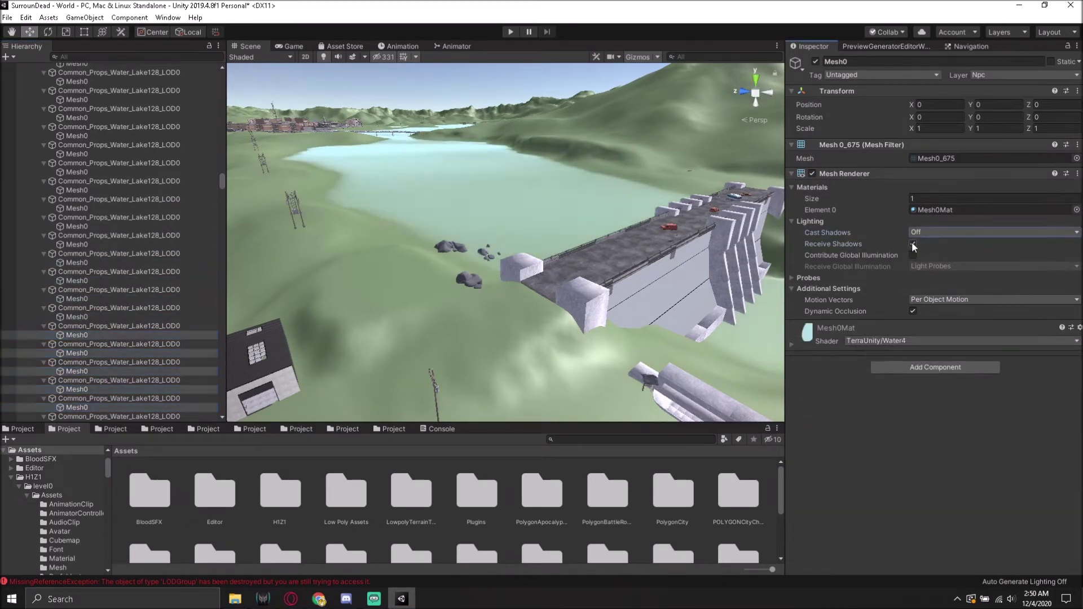
scroll(75, 145, "down", 5)
right_click(837, 379)
left_click(863, 400)
left_click(77, 317)
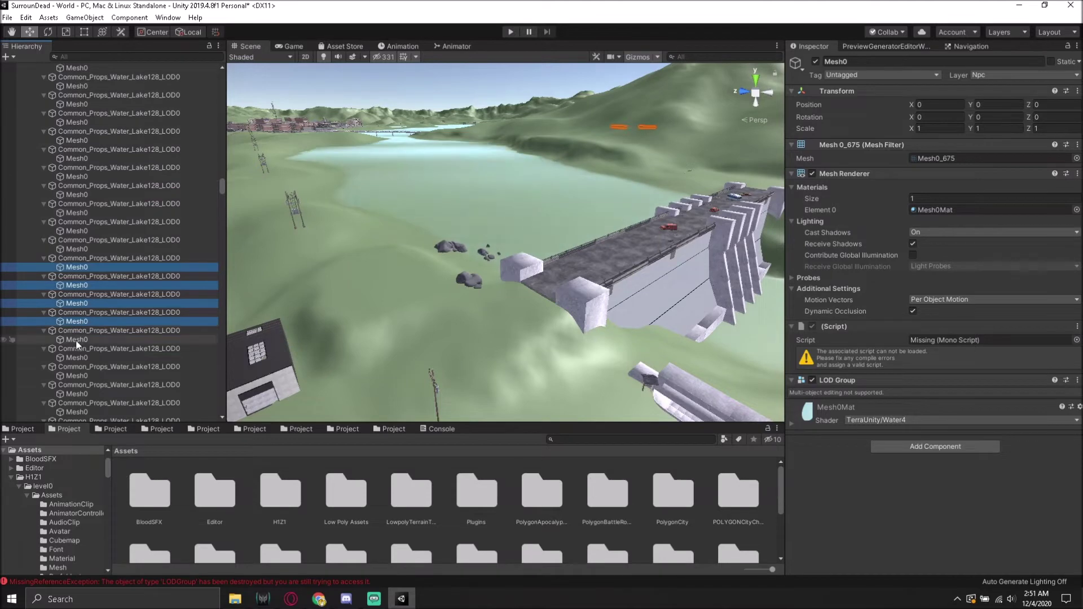
right_click(837, 380)
left_click(863, 399)
Step: Scroll down and select two successive batches of six Mesh0 rows
scroll(135, 134, "down", 5)
left_click(76, 108, "ctrl")
left_click(77, 127, "ctrl")
left_click(77, 145, "ctrl")
left_click(77, 162, "ctrl")
left_click(76, 181, "ctrl")
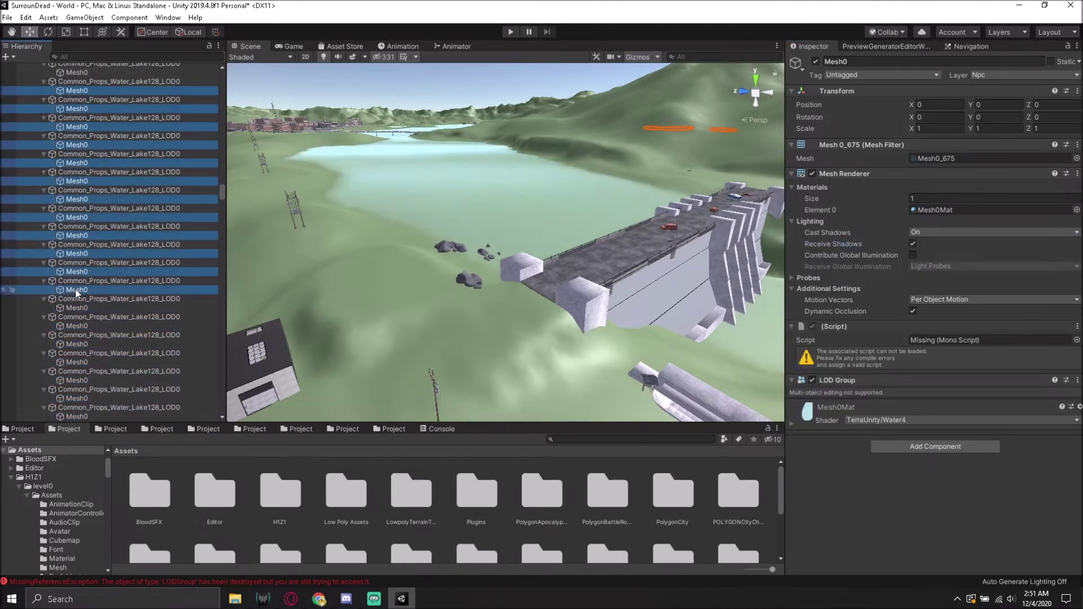
left_click(77, 90)
left_click(77, 109, "ctrl")
left_click(77, 127, "ctrl")
left_click(77, 145, "ctrl")
left_click(77, 163, "ctrl")
left_click(76, 180, "ctrl")
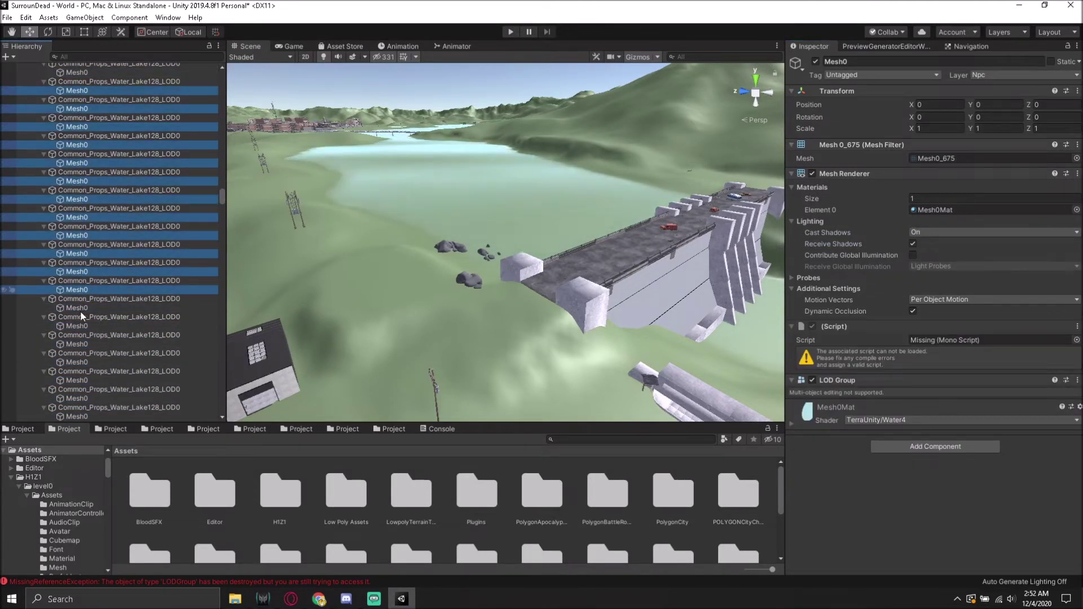
Step: Select another six Mesh0 rows, then start a new group of four
left_click(76, 94)
left_click(77, 113, "ctrl")
left_click(76, 130, "ctrl")
left_click(77, 149, "ctrl")
left_click(77, 167, "ctrl")
left_click(76, 185, "ctrl")
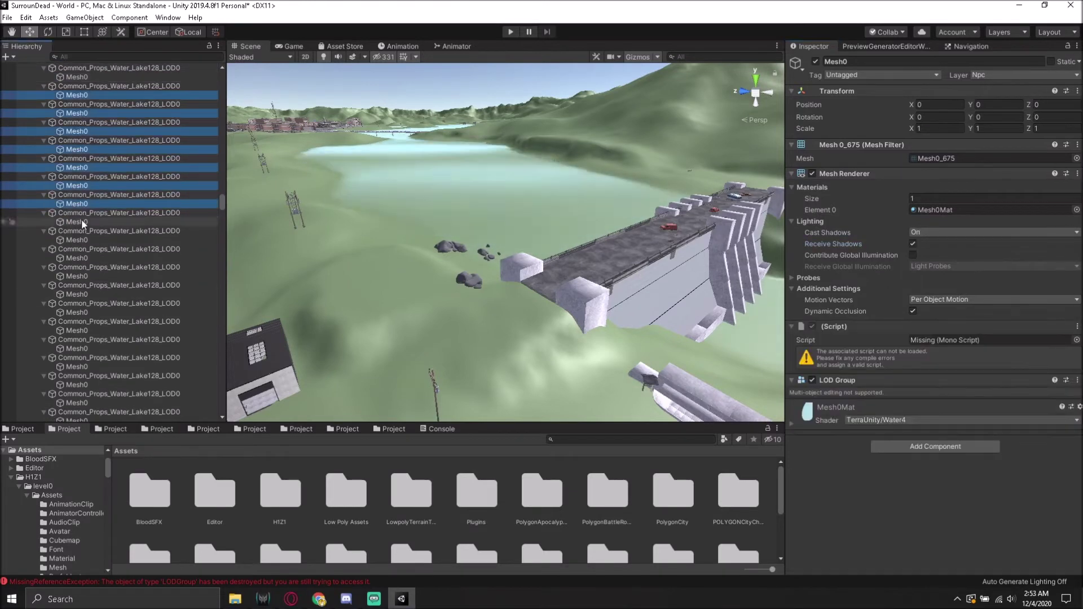
left_click(77, 81)
left_click(77, 99, "ctrl")
left_click(77, 118, "ctrl")
left_click(77, 135, "ctrl")
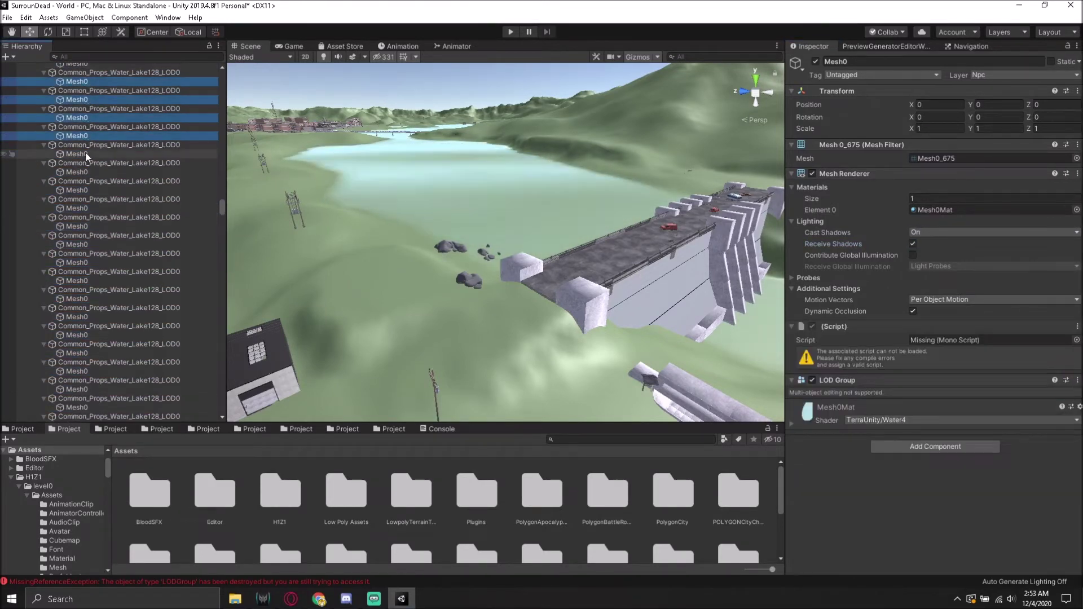
Step: Gather a batch of six more lake-prop Mesh0 rows
left_click(76, 86)
left_click(77, 103, "ctrl")
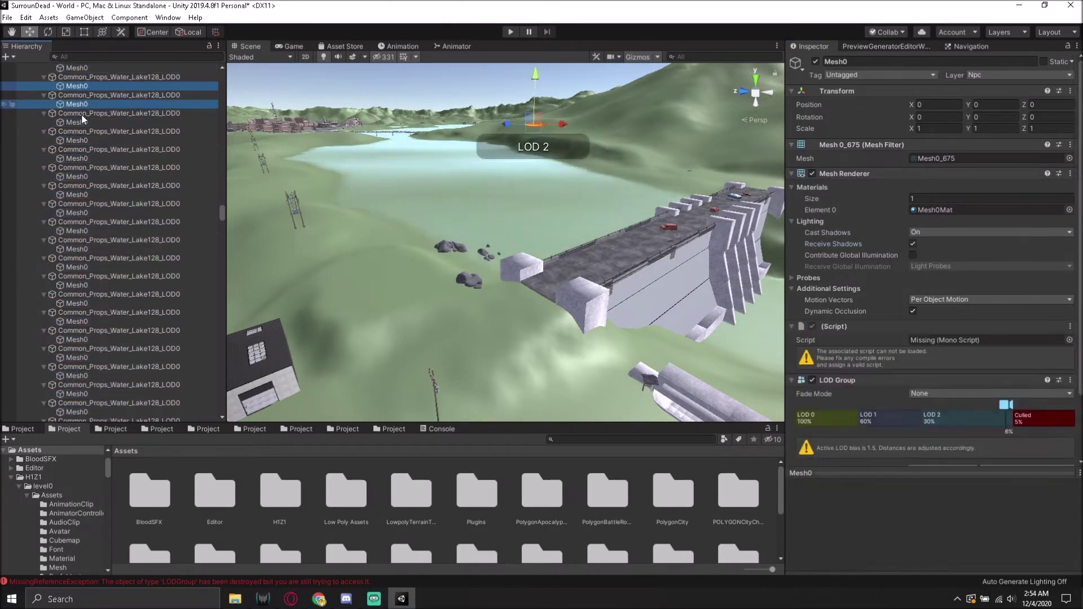
left_click(79, 122, "ctrl")
left_click(80, 140, "ctrl")
left_click(82, 158, "ctrl")
left_click(85, 213, "ctrl")
Step: For a six-row Mesh0 batch, set Cast Shadows Off, untick Receive Shadows, and remove the LOD Group
left_click(76, 90)
left_click(76, 108, "ctrl")
left_click(77, 127, "ctrl")
left_click(76, 145, "ctrl")
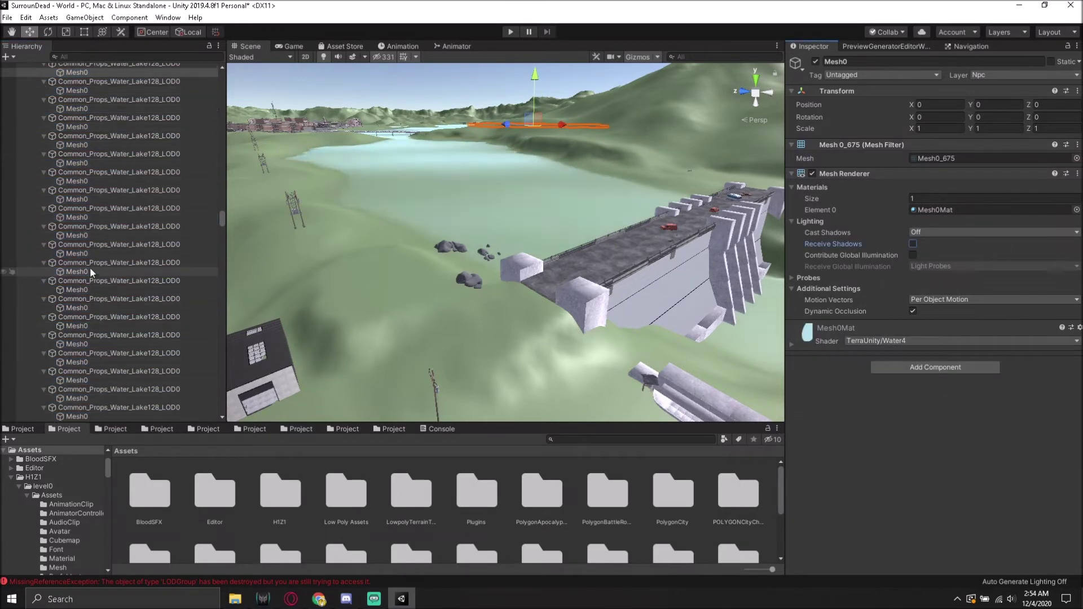
left_click(76, 163, "ctrl")
left_click(77, 180, "ctrl")
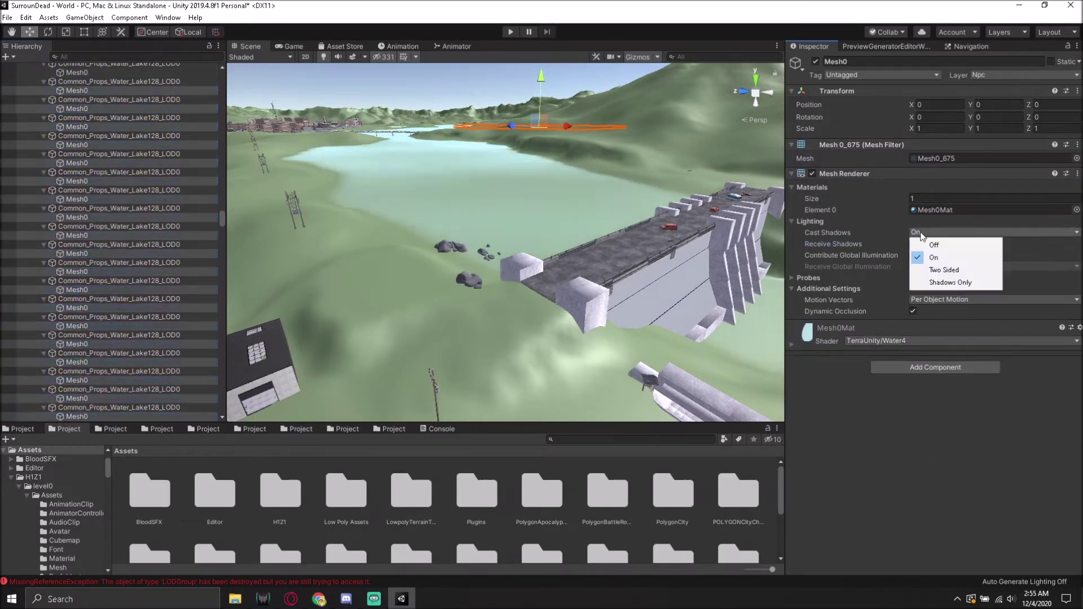
left_click(77, 95)
left_click(76, 113, "ctrl")
left_click(79, 131, "ctrl")
right_click(857, 381)
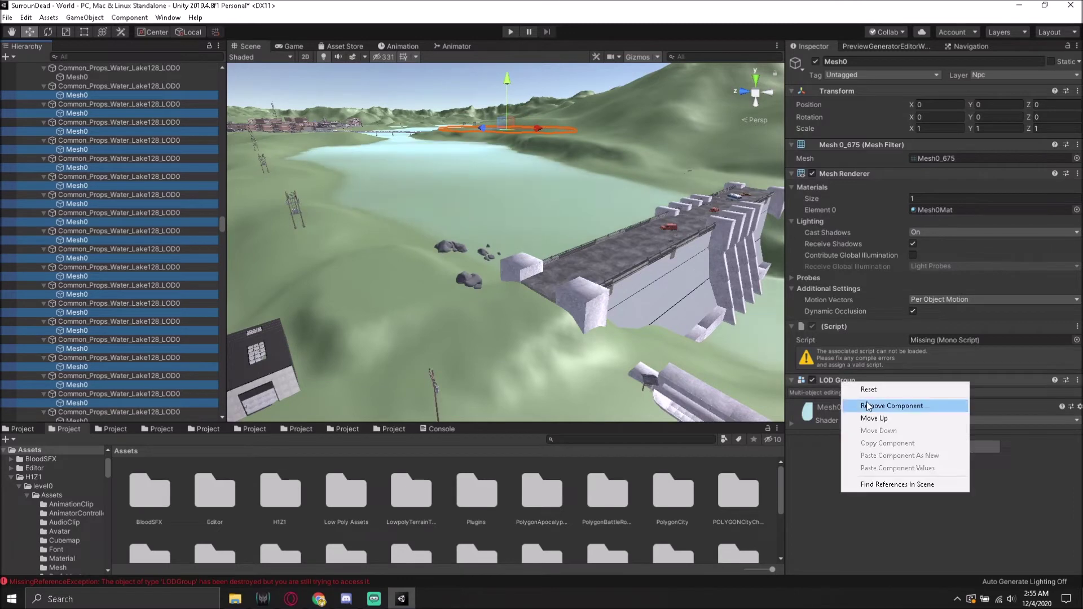
left_click(880, 401)
Step: Select the next Mesh0 rows and remove the LOD Group from a pair of them
left_click(85, 82)
left_click(79, 99, "ctrl")
left_click(79, 118, "ctrl")
left_click(79, 135, "ctrl")
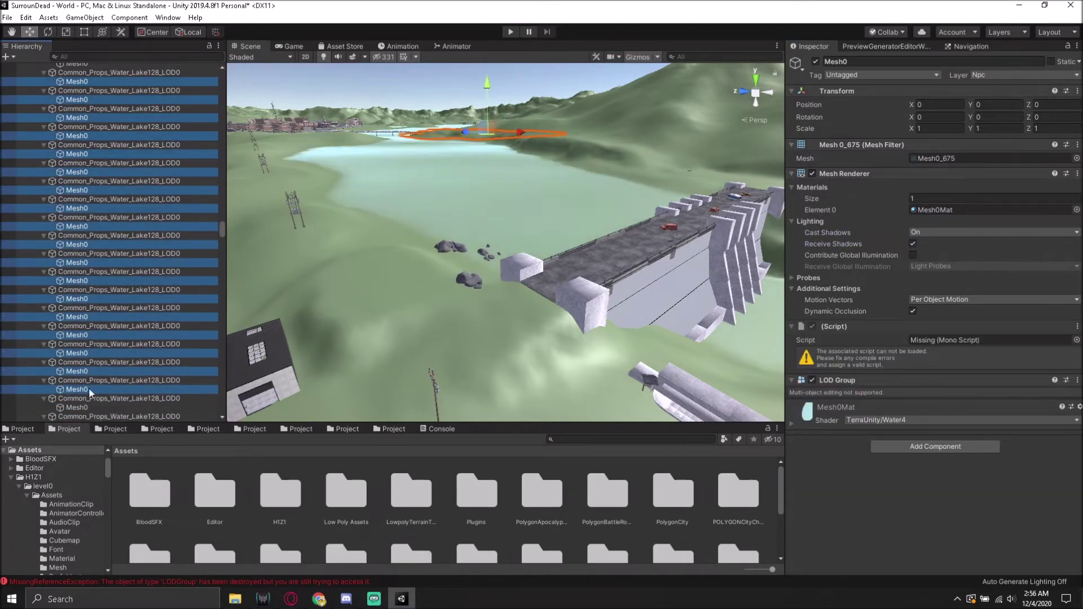
left_click(77, 86)
left_click(77, 104, "ctrl")
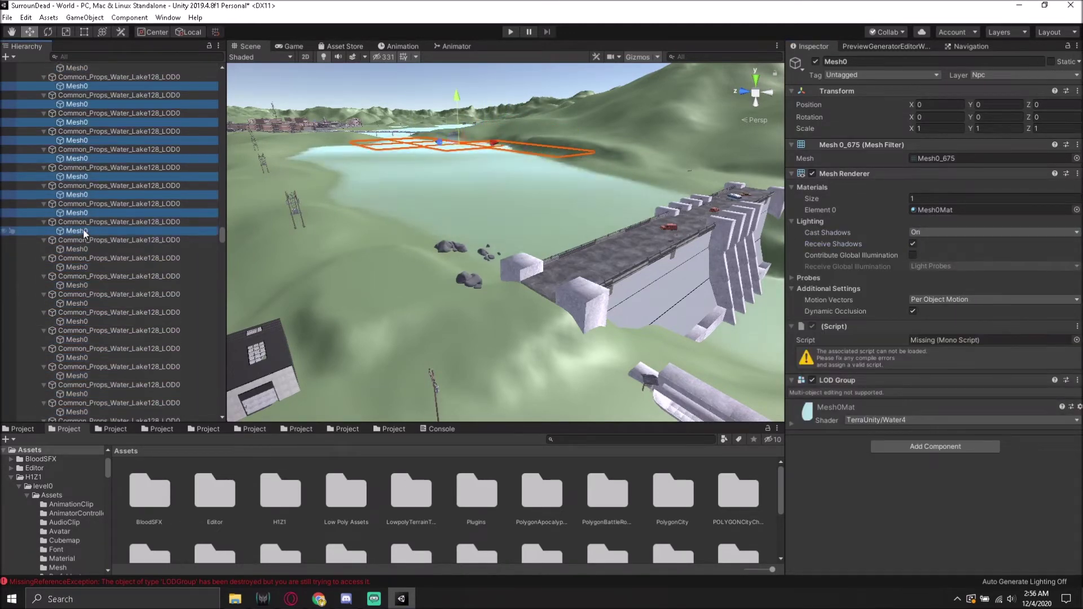
right_click(858, 380)
left_click(880, 401)
Step: Select the next four Mesh0 rows, then a fresh batch of six
left_click(77, 90)
left_click(76, 108, "ctrl")
left_click(76, 126, "ctrl")
left_click(77, 145, "ctrl")
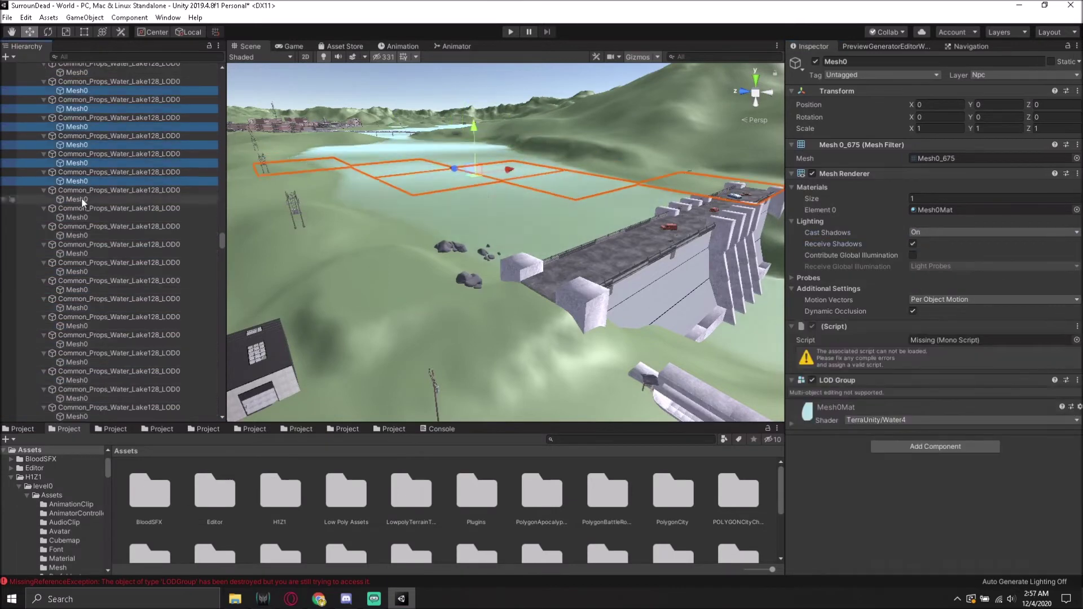
left_click(77, 95)
left_click(76, 113, "ctrl")
left_click(77, 131, "ctrl")
left_click(77, 149, "ctrl")
left_click(77, 167, "ctrl")
left_click(77, 185, "ctrl")
Step: Batch six more Mesh0 rows and remove their LOD Group and missing script
left_click(77, 79)
left_click(76, 97, "ctrl")
left_click(77, 115, "ctrl")
left_click(77, 134, "ctrl")
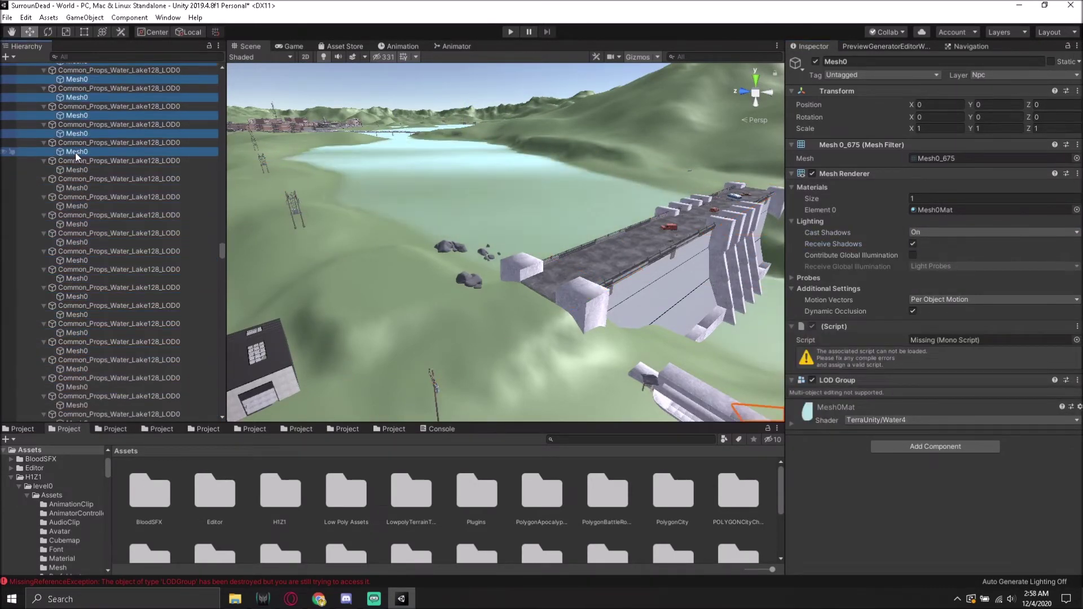
left_click(84, 224, "ctrl")
left_click(83, 242, "ctrl")
right_click(927, 326)
left_click(947, 351)
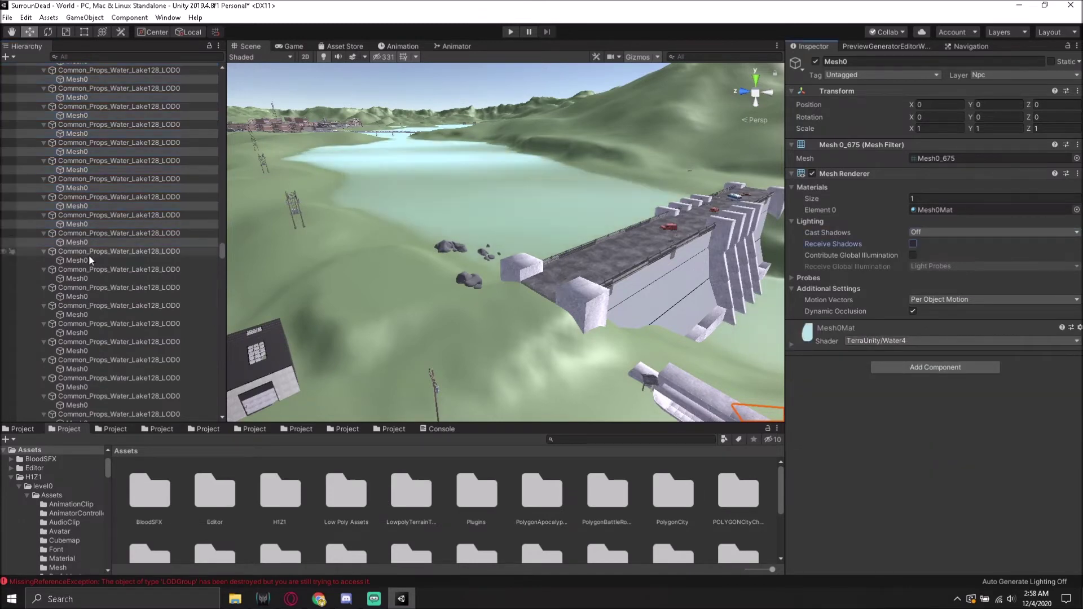
Step: Ctrl-select a first run of Mesh0 rows down the Hierarchy list
left_click(88, 260)
left_click(85, 278, "ctrl")
left_click(84, 297, "ctrl")
left_click(84, 315, "ctrl")
left_click(83, 332, "ctrl")
scroll(80, 123, "down", 8)
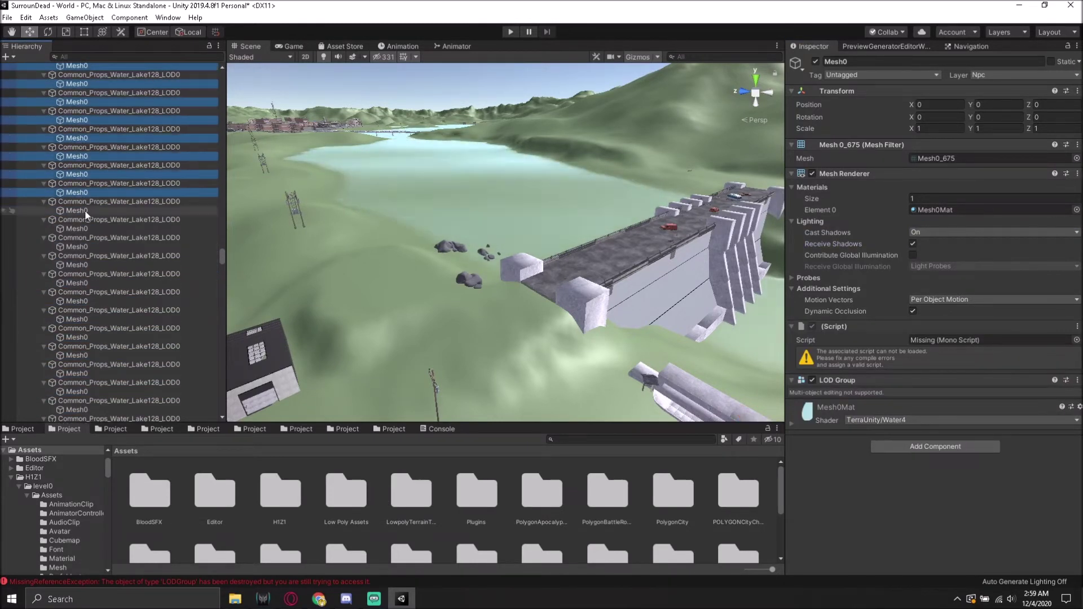
scroll(79, 107, "down", 8)
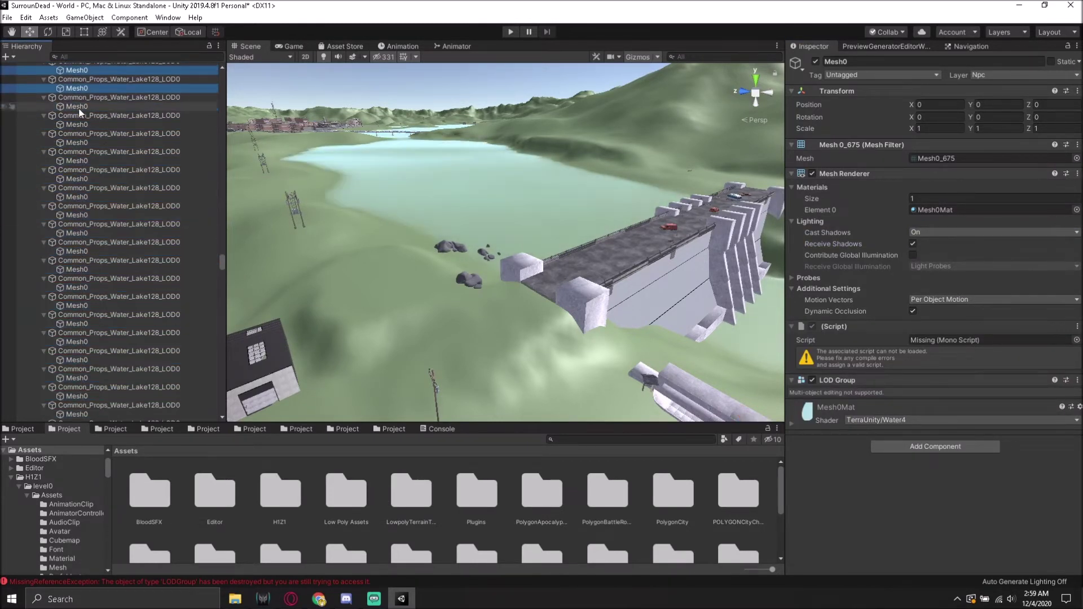
left_click(86, 215, "ctrl")
scroll(78, 119, "down", 3)
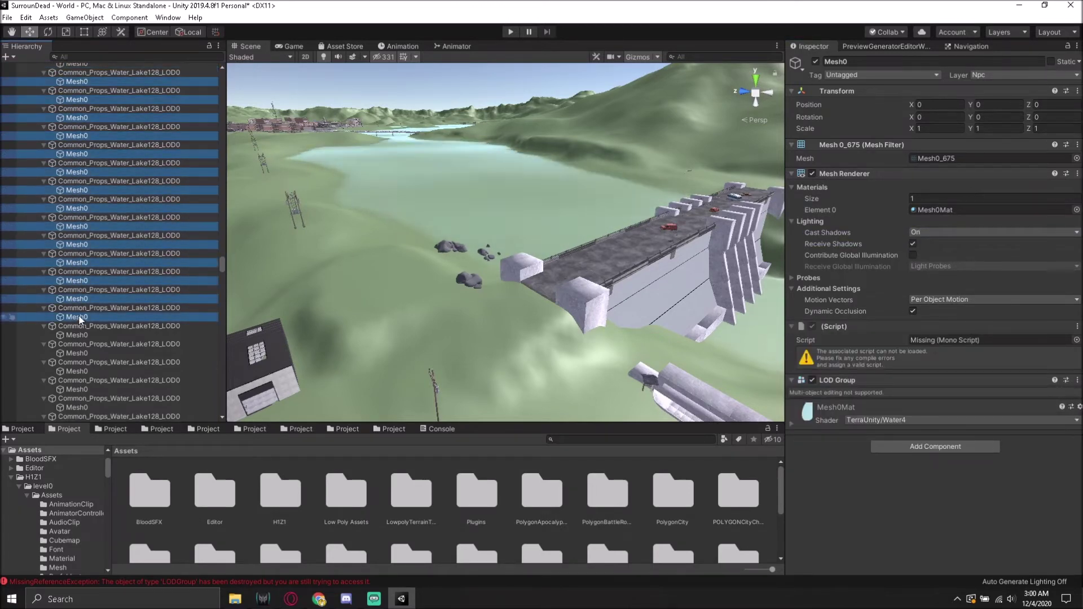
scroll(72, 144, "down", 8)
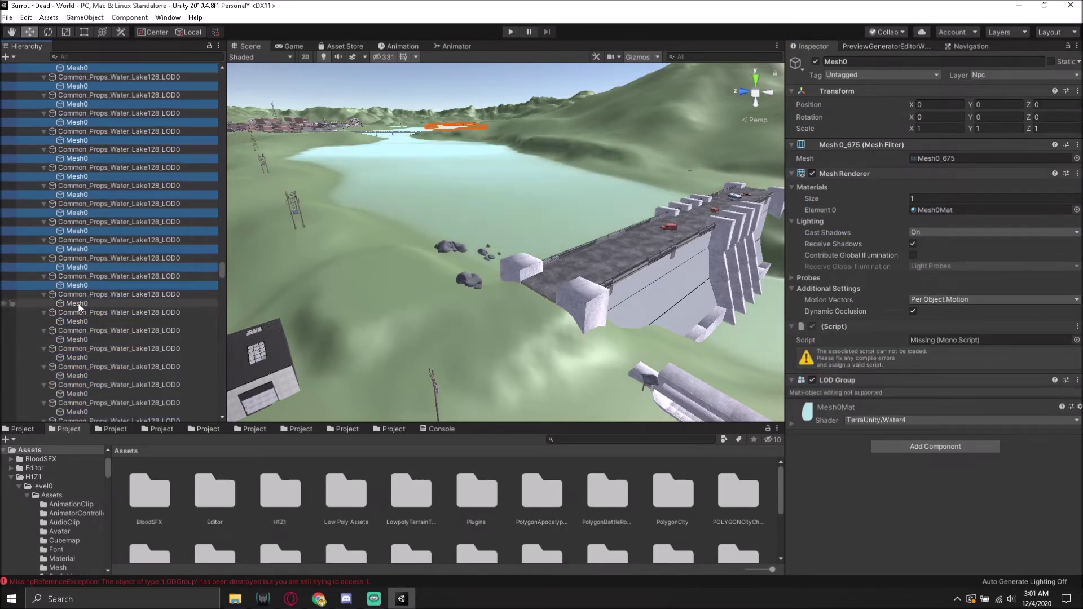
left_click(80, 395, "ctrl")
scroll(84, 129, "down", 8)
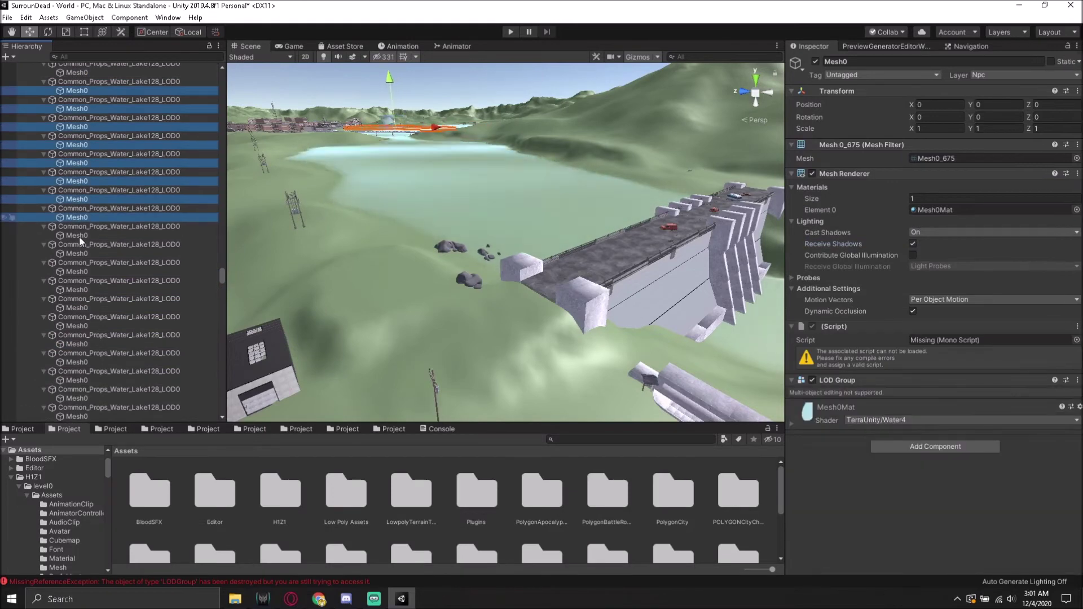
scroll(95, 291, "down", 7)
left_click(82, 168, "ctrl")
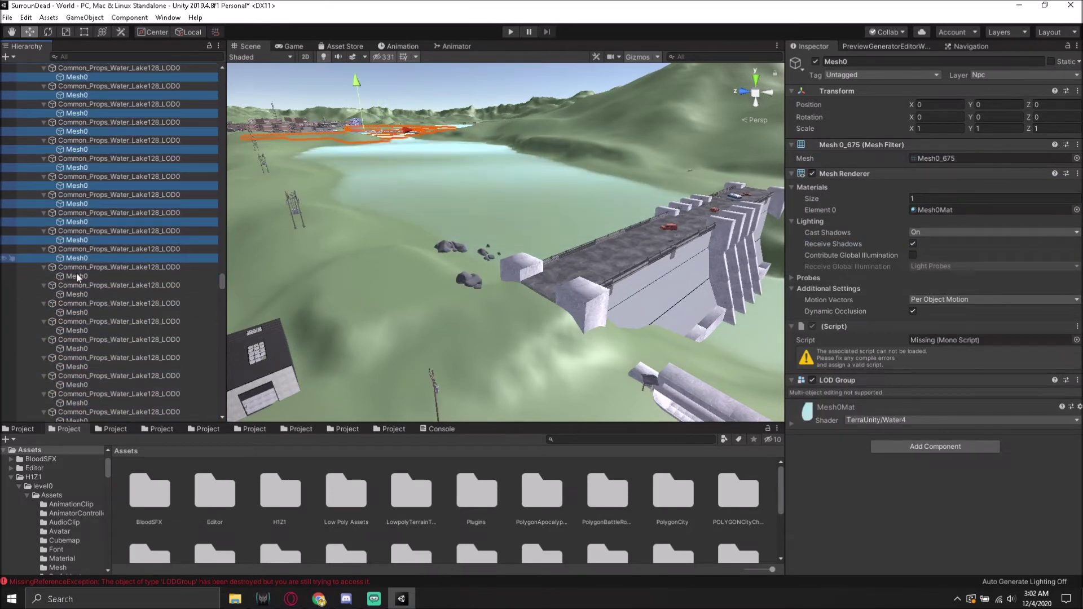
left_click(83, 368, "ctrl")
scroll(96, 145, "down", 8)
scroll(96, 169, "down", 8)
left_click(82, 172, "ctrl")
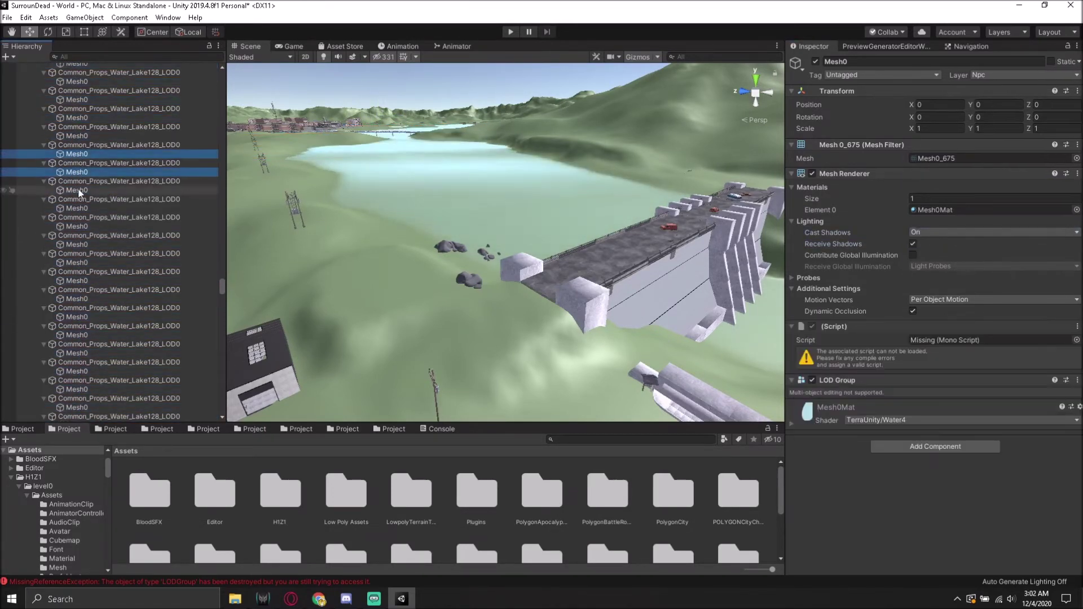
scroll(69, 134, "down", 8)
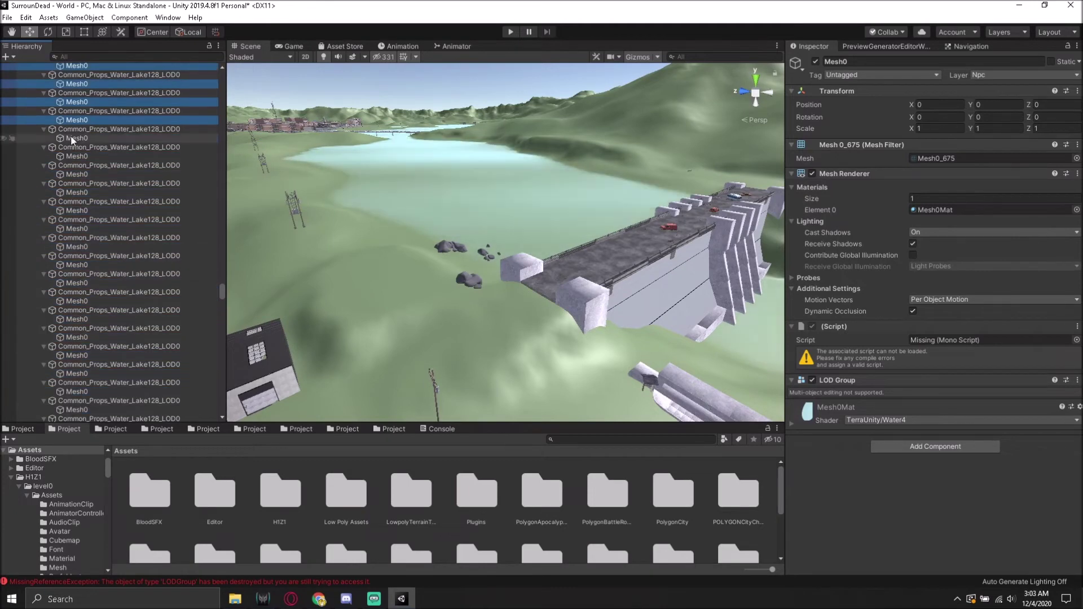
left_click(78, 357, "ctrl")
scroll(144, 197, "down", 8)
Step: Restart the selection from one Mesh0 and add the further Mesh0 rows below it
left_click(76, 233)
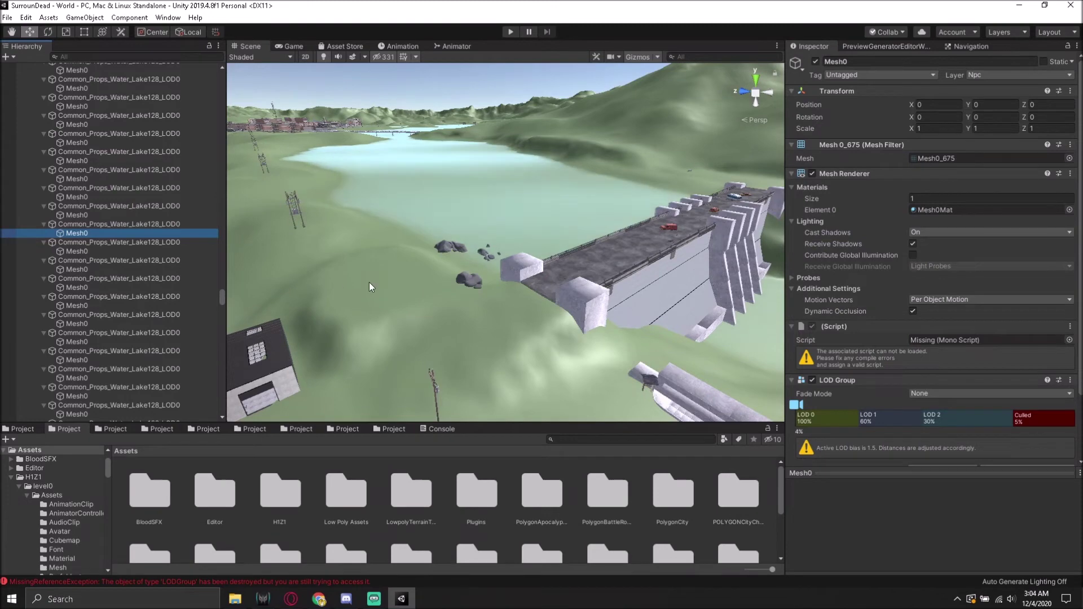
left_click(77, 215, "ctrl")
left_click(77, 197, "ctrl")
left_click(77, 179, "ctrl")
left_click(77, 161, "ctrl")
scroll(80, 148, "down", 3)
left_click(77, 165, "ctrl")
left_click(77, 237, "ctrl")
left_click(77, 310, "ctrl")
left_click(77, 346, "ctrl")
left_click(77, 382, "ctrl")
scroll(79, 226, "down", 5)
left_click(78, 188, "ctrl")
left_click(79, 242, "ctrl")
left_click(79, 314, "ctrl")
scroll(79, 368, "down", 5)
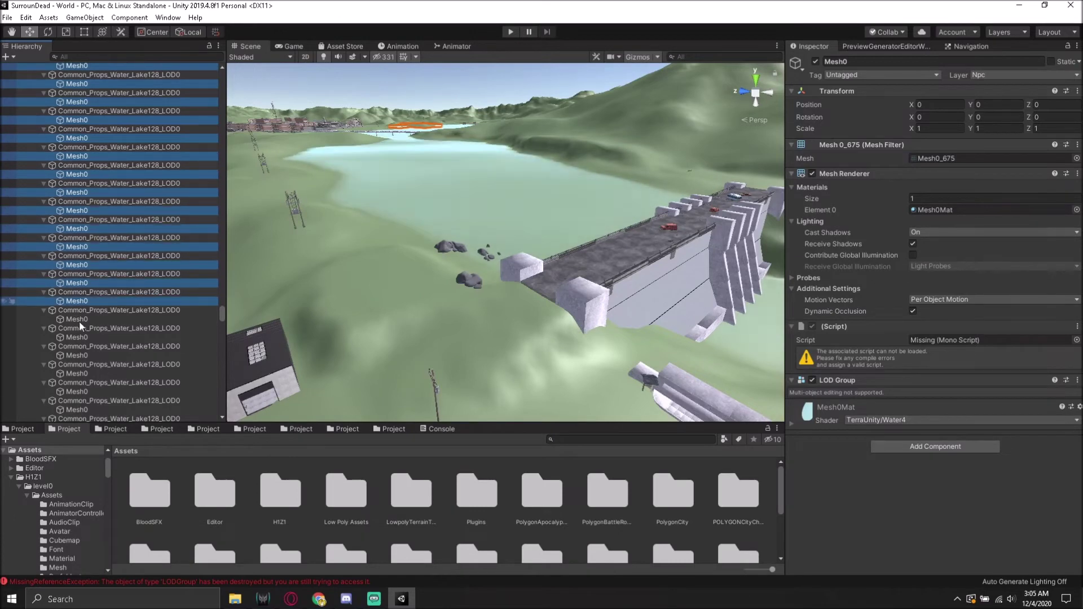
left_click(79, 246, "ctrl")
left_click(79, 319, "ctrl")
left_click(79, 410, "ctrl")
scroll(78, 338, "down", 5)
left_click(78, 194, "ctrl")
left_click(79, 231, "ctrl")
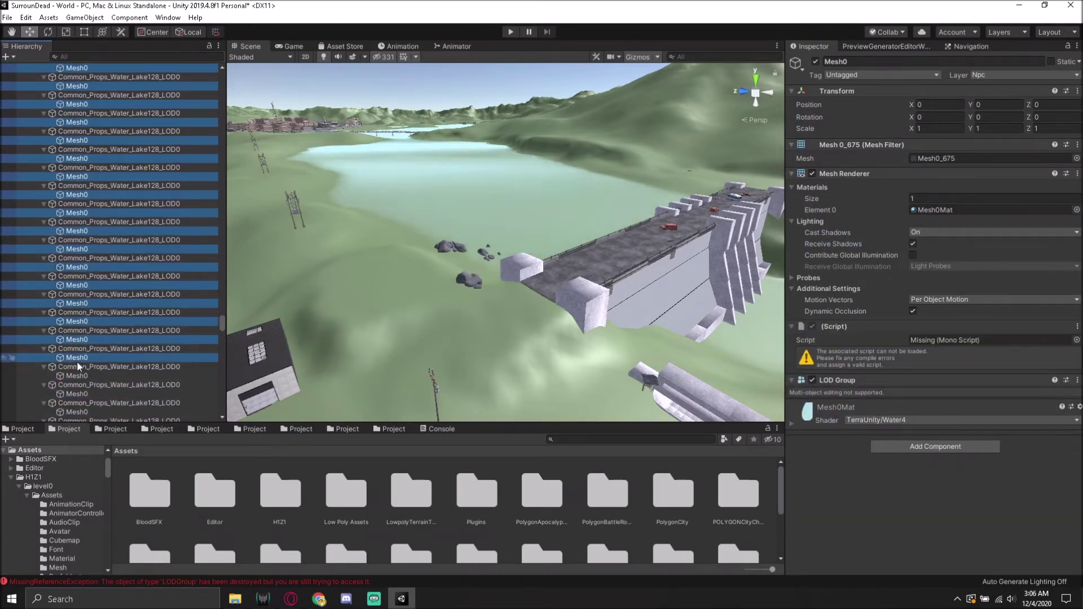
scroll(90, 237, "down", 3)
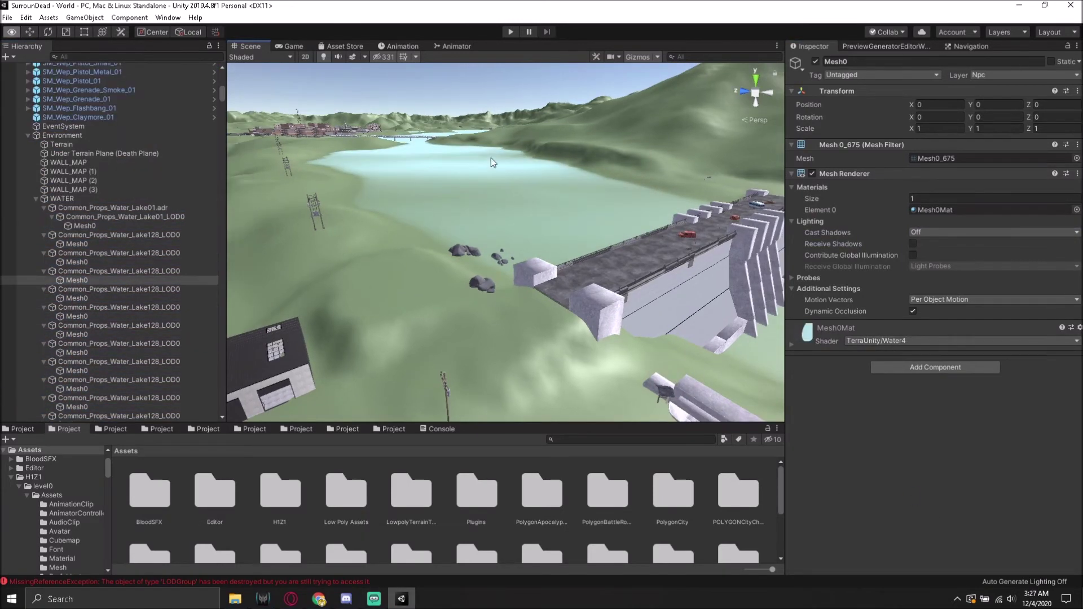
Step: Fly the Scene camera over the dam to face the lake, bridge and surrounding hills, clearing the selection
mouse_move(491, 158)
right_mouse_down()
mouse_move(547, 185)
mouse_move(504, 254)
mouse_move(632, 179)
mouse_move(537, 220)
right_mouse_up()
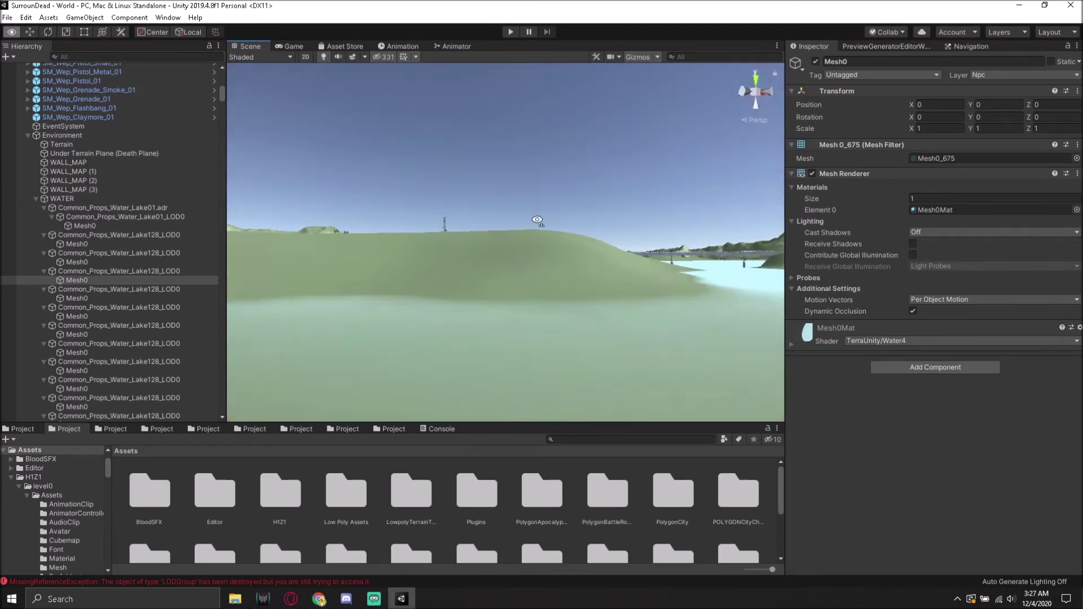
mouse_move(537, 220)
right_mouse_down()
mouse_move(584, 243)
mouse_move(482, 223)
mouse_move(624, 346)
mouse_move(603, 257)
mouse_move(399, 329)
mouse_move(539, 256)
mouse_move(553, 265)
mouse_move(506, 365)
right_mouse_up()
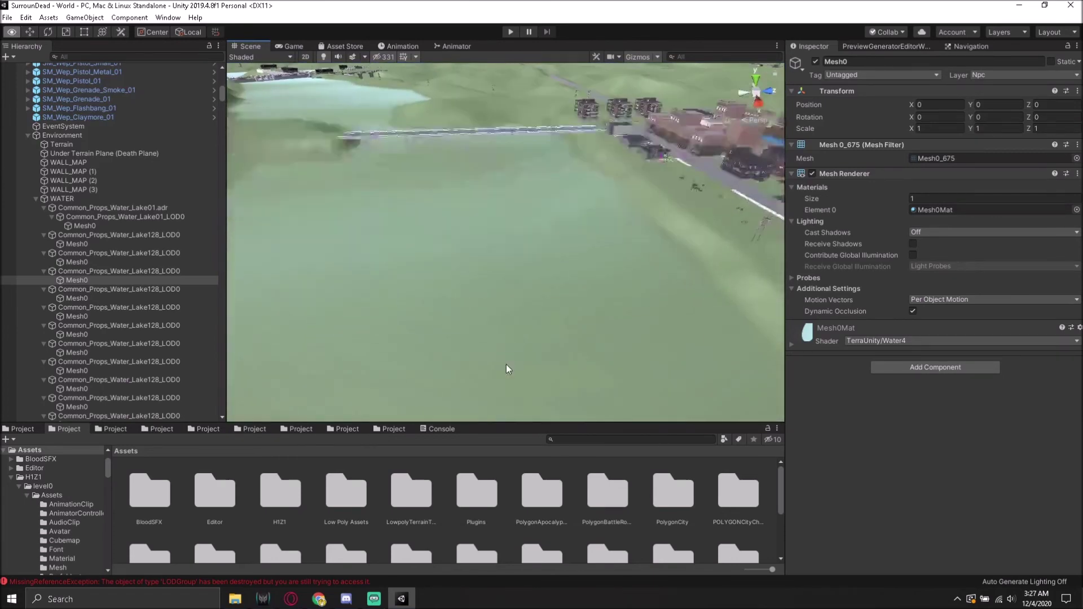
right_click_drag(506, 365, 490, 312)
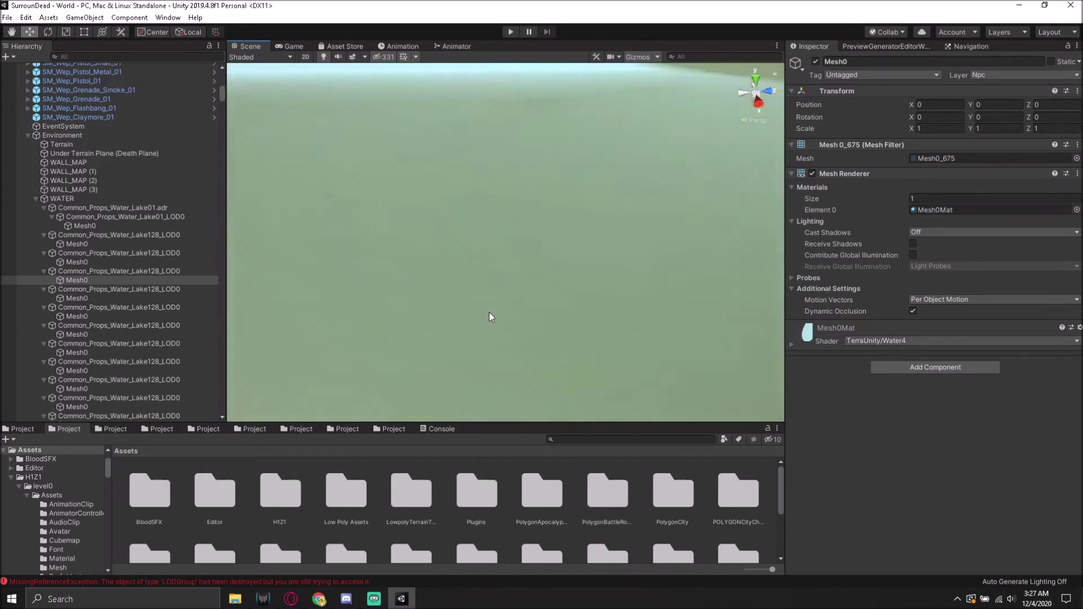
left_click(510, 486)
mouse_move(527, 222)
right_mouse_down()
mouse_move(506, 262)
mouse_move(541, 212)
mouse_move(583, 213)
mouse_move(453, 299)
mouse_move(557, 252)
mouse_move(503, 232)
mouse_move(618, 252)
mouse_move(466, 274)
mouse_move(460, 344)
mouse_move(514, 320)
mouse_move(535, 239)
right_mouse_up()
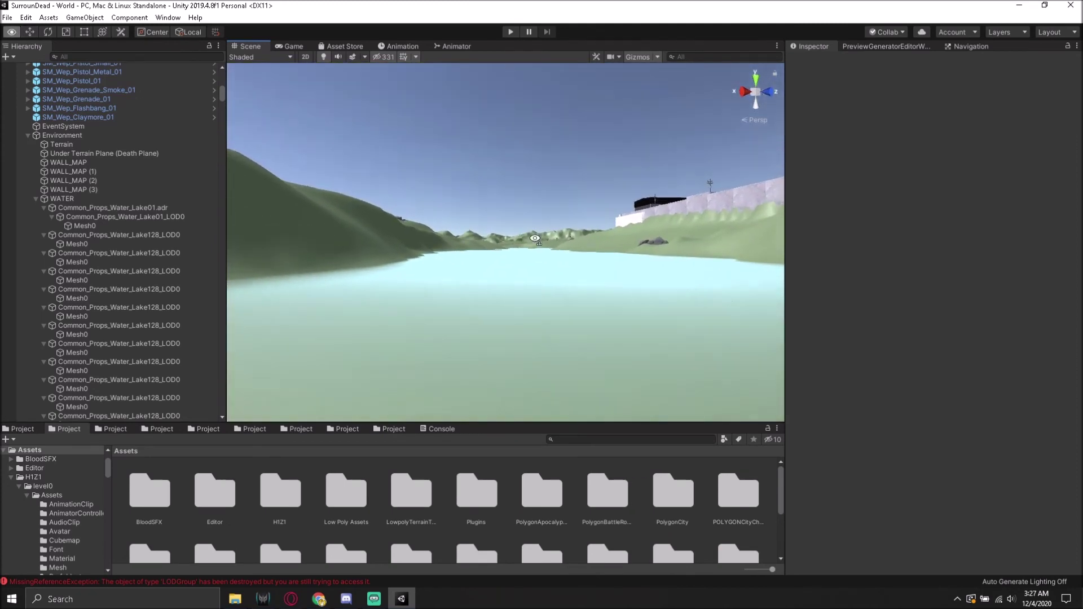
Step: Fly the Scene camera along the lake and zoom in close to the water before the dam
right_click_drag(535, 238, 503, 269)
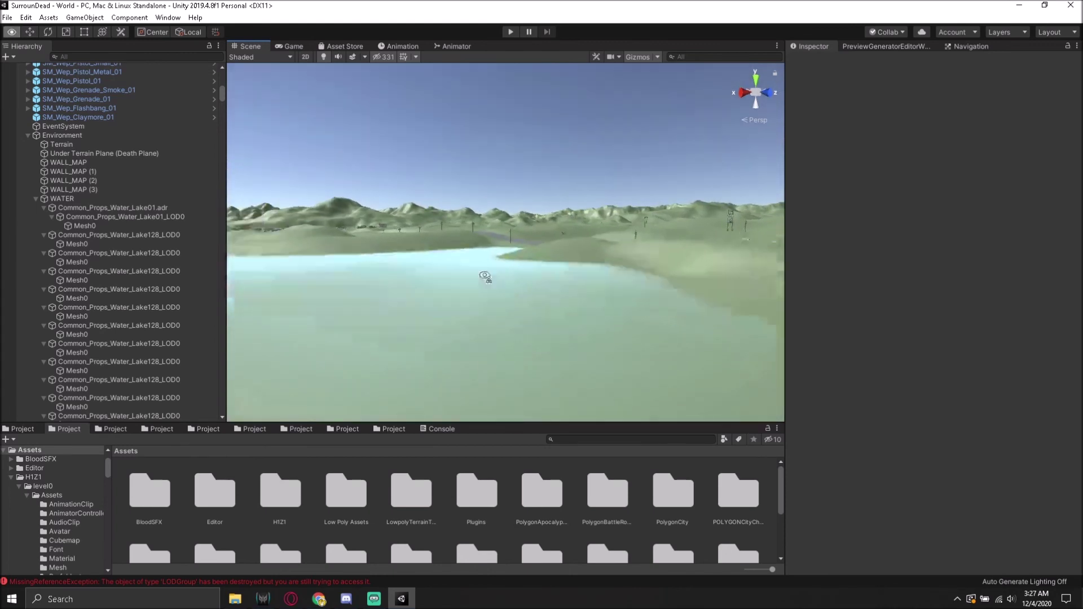
right_click_drag(503, 269, 624, 259)
mouse_move(513, 292)
right_mouse_down()
mouse_move(501, 264)
mouse_move(499, 273)
mouse_move(699, 242)
mouse_move(625, 257)
mouse_move(566, 231)
right_mouse_up()
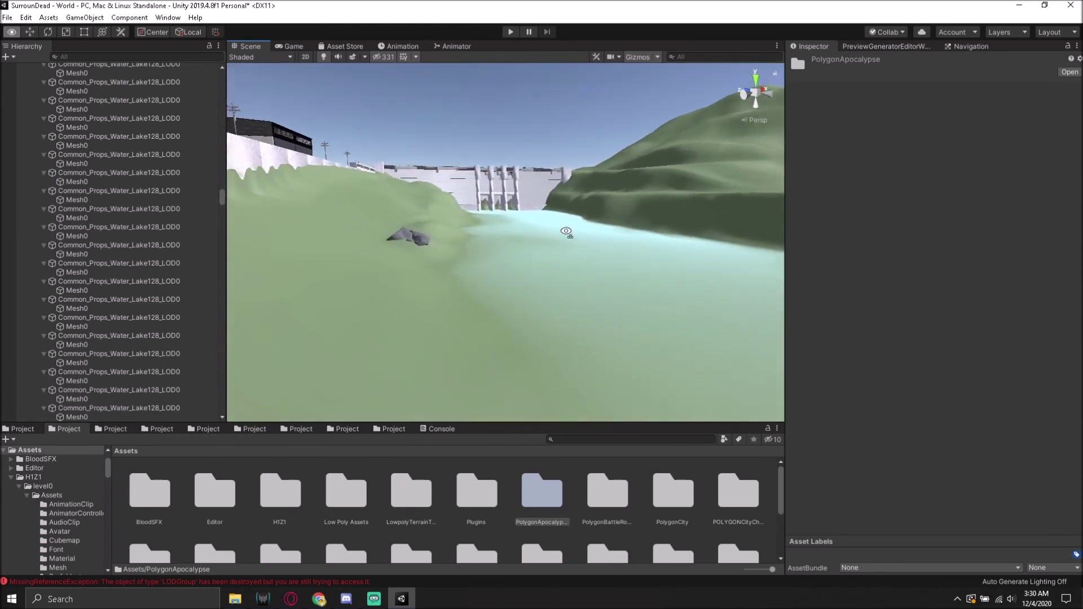
right_click_drag(566, 231, 550, 241)
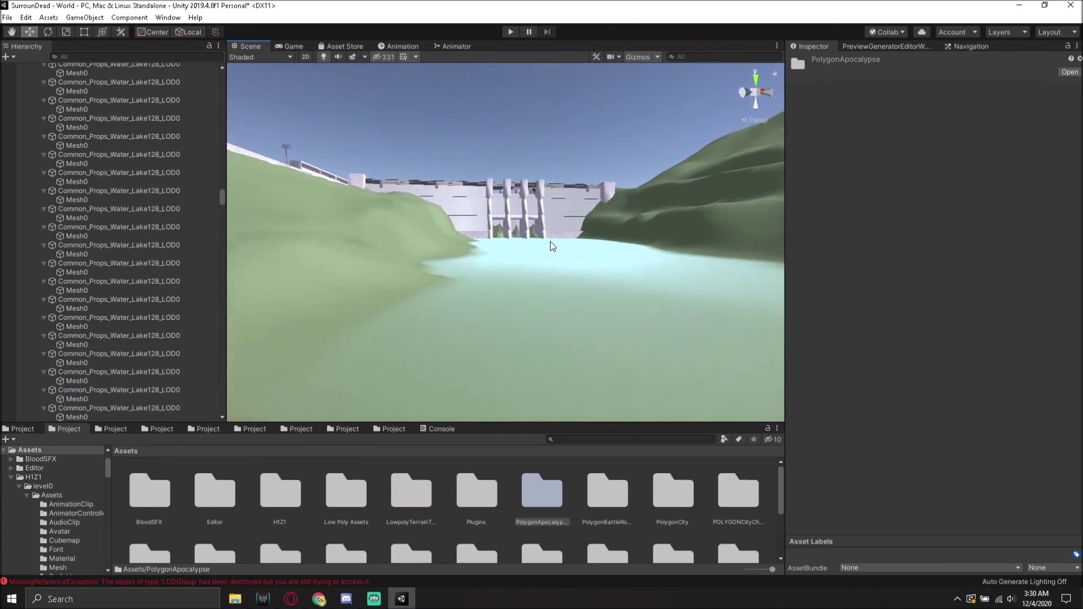
scroll(550, 241, "up", 2)
scroll(550, 241, "up", 2)
scroll(550, 241, "up", 3)
scroll(553, 249, "up", 3)
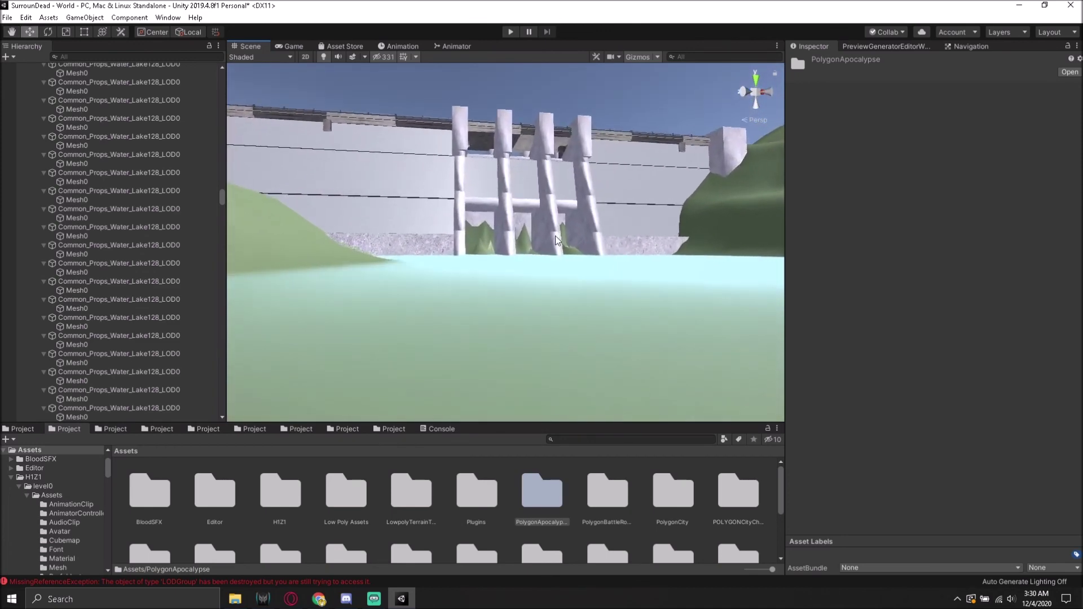